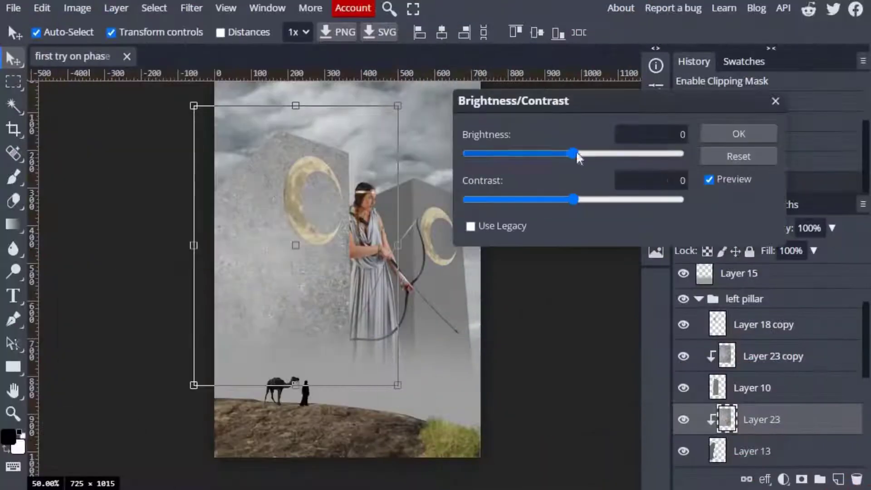
Step: Lower Layer 23's brightness to darken the left pillar's stone texture
{"action": "mouse_move", "coordinate": [575, 153]}
{"action": "left_mouse_down"}
{"action": "mouse_move", "coordinate": [502, 159]}
{"action": "mouse_move", "coordinate": [502, 146]}
{"action": "left_mouse_up"}
{"action": "left_click", "coordinate": [738, 134]}
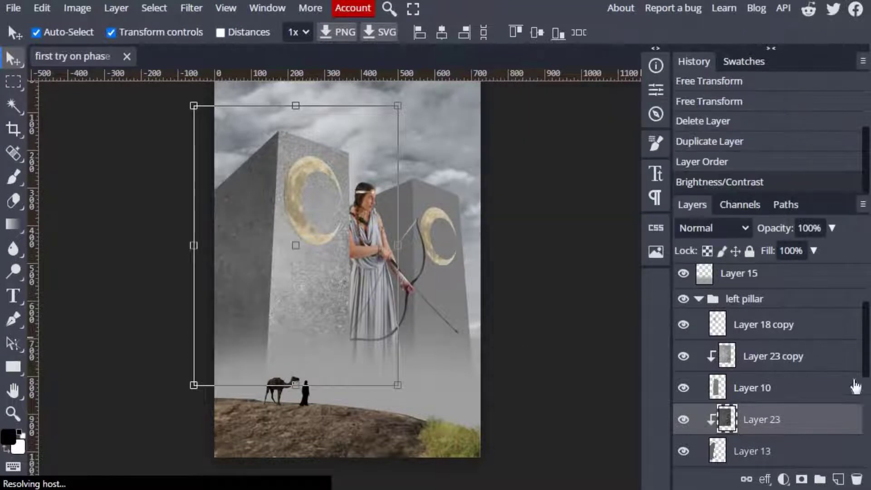
{"action": "scroll", "coordinate": [856, 383], "scroll_direction": "down", "scroll_amount": 2}
Step: Try blend modes on the pillar texture, settle on Multiply, and adjust its opacity
{"action": "left_click", "coordinate": [712, 228]}
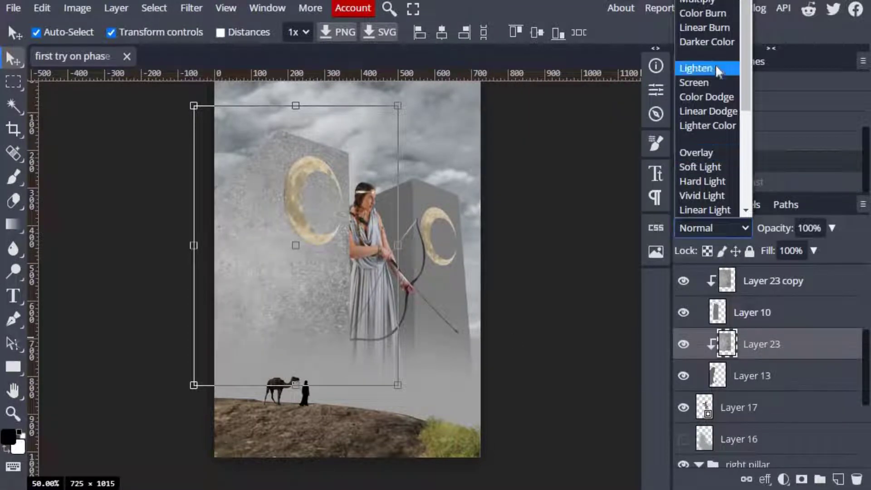
{"action": "left_click", "coordinate": [726, 229]}
{"action": "scroll", "coordinate": [722, 224], "scroll_direction": "up", "scroll_amount": 3}
{"action": "left_click", "coordinate": [717, 227]}
{"action": "scroll", "coordinate": [721, 121], "scroll_direction": "up", "scroll_amount": 5}
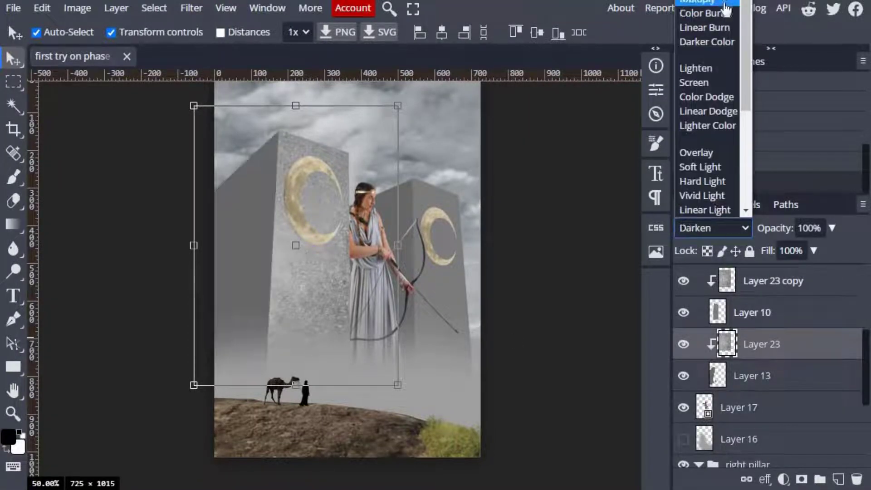
{"action": "left_click", "coordinate": [725, 2]}
{"action": "left_click_drag", "start_coordinate": [832, 228], "coordinate": [811, 248]}
Step: Darken the texture further, duplicate it, and move Layer 23 below Layer 14
{"action": "left_click", "coordinate": [713, 227]}
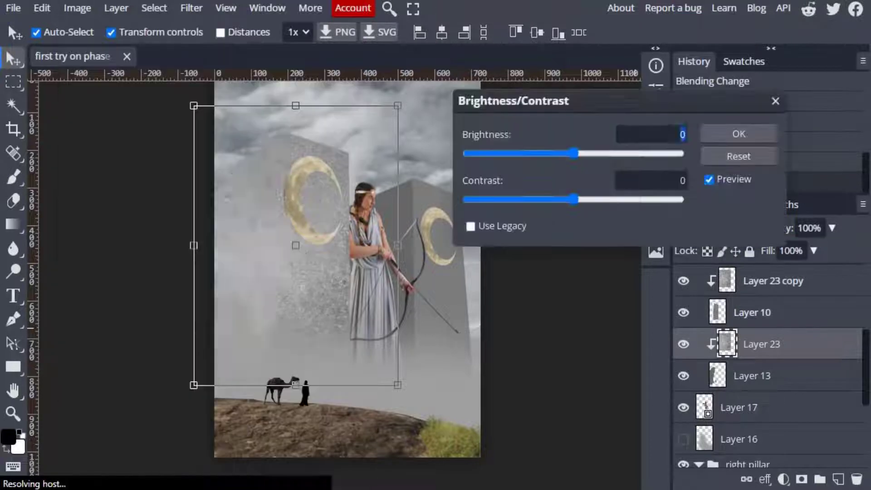
{"action": "left_click_drag", "start_coordinate": [574, 153], "coordinate": [478, 155]}
{"action": "left_click", "coordinate": [739, 134]}
{"action": "key", "text": "ctrl+j"}
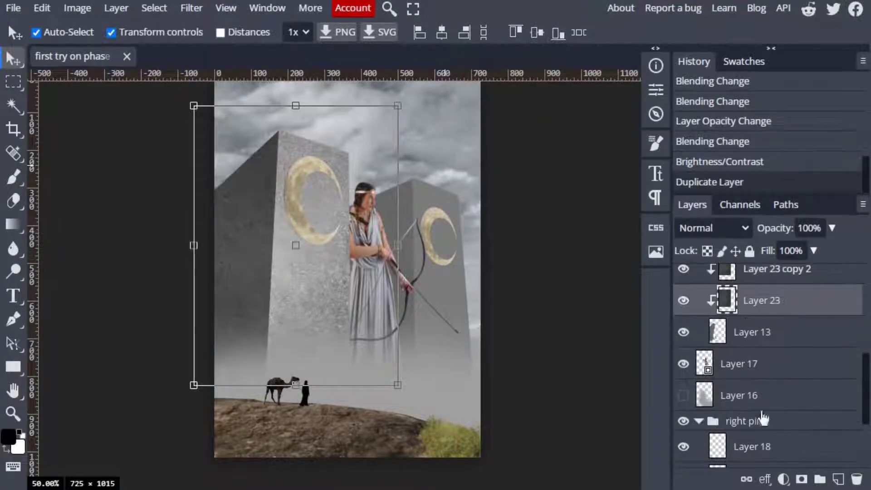
{"action": "left_click_drag", "start_coordinate": [806, 439], "coordinate": [807, 444]}
Step: Turn off auto layer picking and put a clipped copy of the stone texture in the right pillar group
{"action": "left_click", "coordinate": [300, 356]}
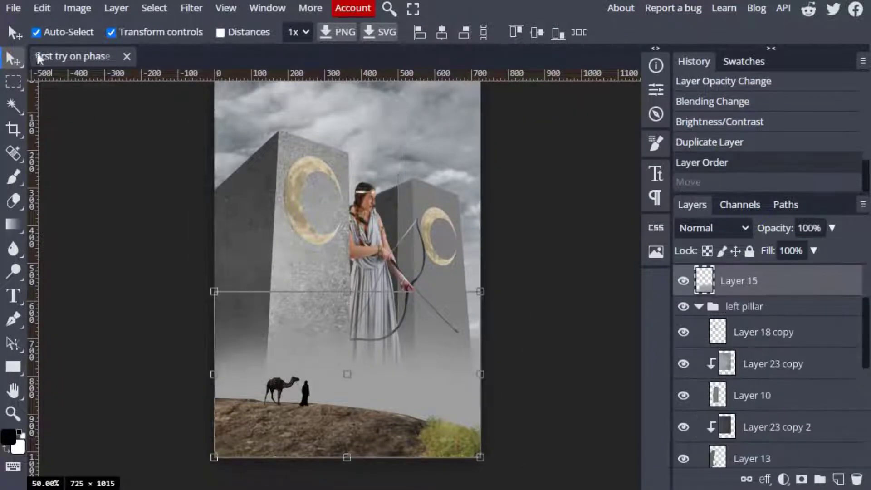
{"action": "left_click", "coordinate": [36, 32]}
{"action": "key", "text": "ctrl+z"}
{"action": "key", "text": "ctrl+shift+z"}
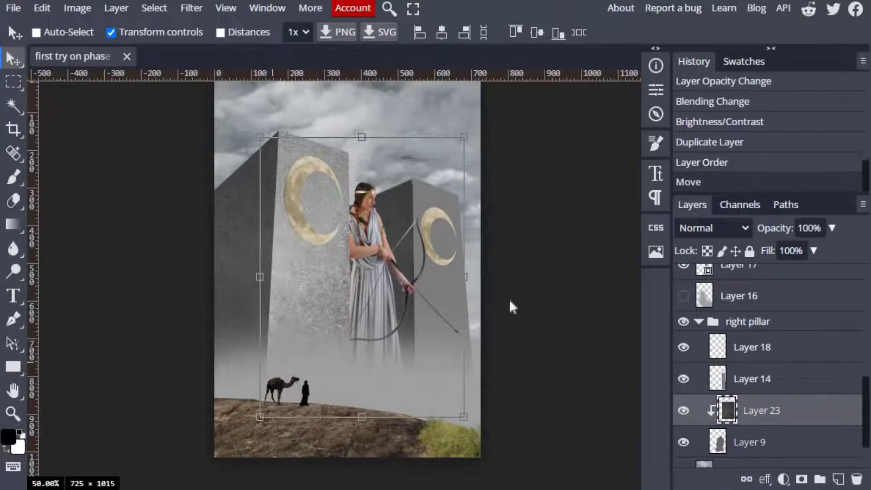
{"action": "key", "text": "ctrl+j"}
{"action": "left_click_drag", "start_coordinate": [762, 410], "coordinate": [842, 317]}
{"action": "key", "text": "ctrl+alt+g"}
Step: Position the texture copy on the right pillar, flip it horizontally, and erase the excess
{"action": "left_click_drag", "start_coordinate": [228, 366], "coordinate": [354, 359]}
{"action": "left_click", "coordinate": [41, 8]}
{"action": "left_click", "coordinate": [227, 381]}
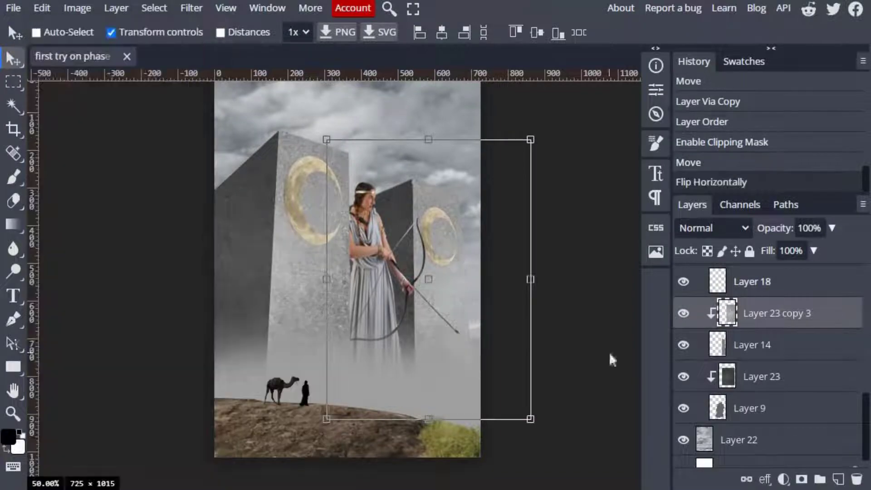
{"action": "key", "text": "e"}
{"action": "scroll", "coordinate": [393, 173], "scroll_direction": "up", "scroll_amount": 5}
{"action": "left_click_drag", "start_coordinate": [437, 214], "coordinate": [458, 227]}
{"action": "key", "text": "v"}
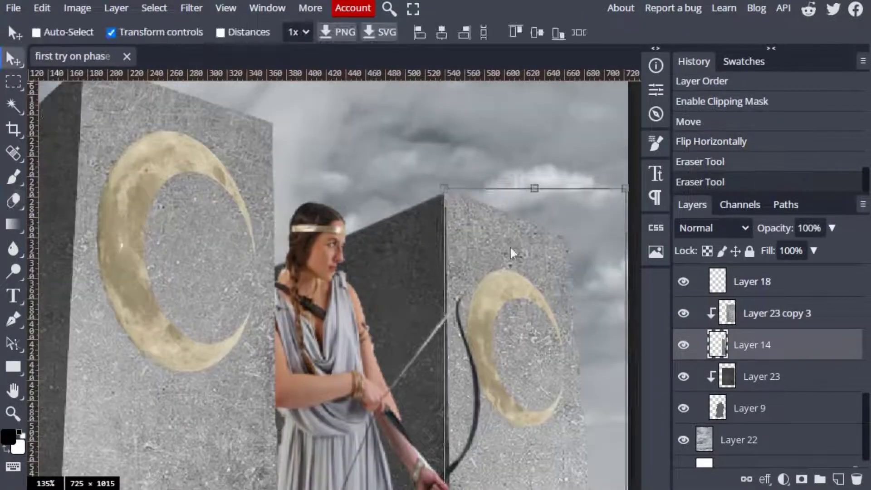
Step: Fit the image in view, collapse the right pillar group, and select Layer 10
{"action": "key", "text": "ctrl+0"}
{"action": "scroll", "coordinate": [767, 363], "scroll_direction": "up", "scroll_amount": 3}
{"action": "left_click", "coordinate": [698, 395]}
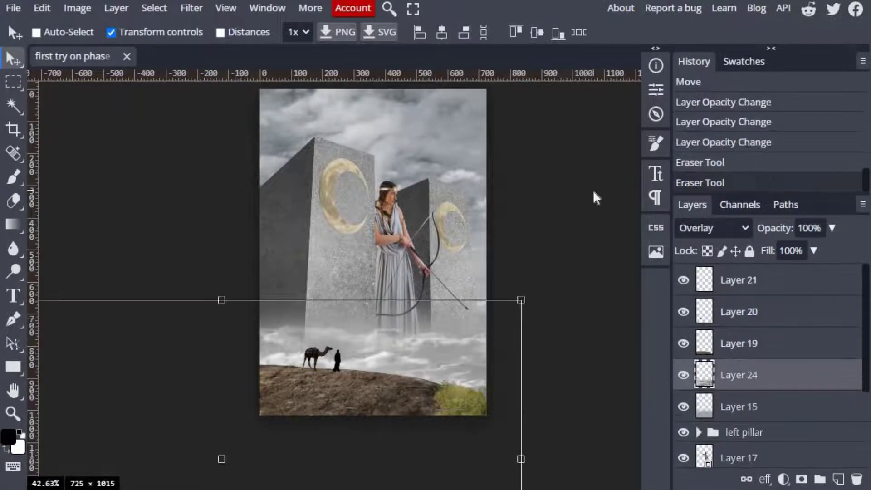
{"action": "scroll", "coordinate": [698, 439], "scroll_direction": "down", "scroll_amount": 3}
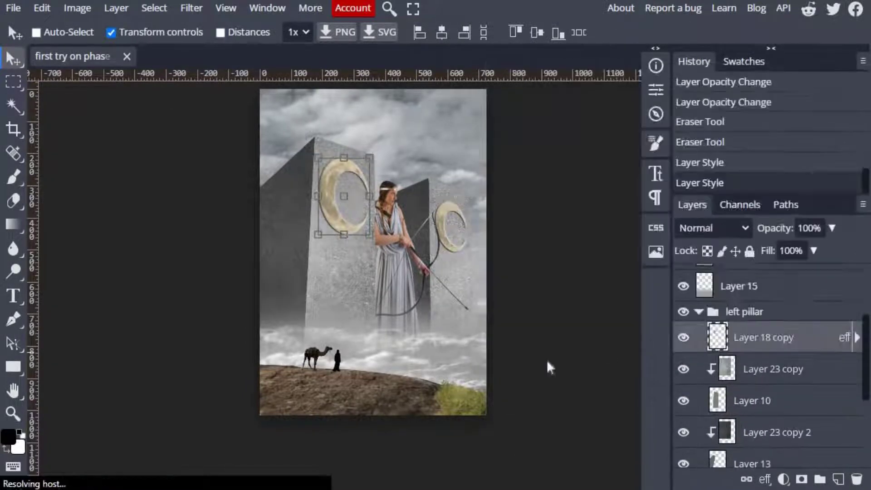
{"action": "left_click", "coordinate": [815, 386]}
Step: Clip the layer to the pillar and paint soft shading low on the left pillar with a 4% brush
{"action": "right_click", "coordinate": [815, 386]}
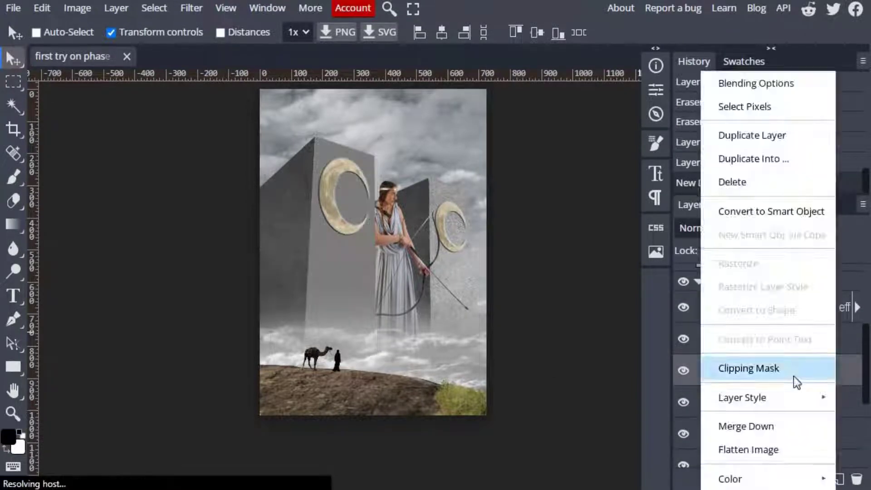
{"action": "left_click", "coordinate": [793, 379]}
{"action": "key", "text": "b"}
{"action": "right_click", "coordinate": [397, 300]}
{"action": "left_click_drag", "start_coordinate": [234, 68], "coordinate": [218, 55]}
{"action": "left_click_drag", "start_coordinate": [333, 209], "coordinate": [329, 333]}
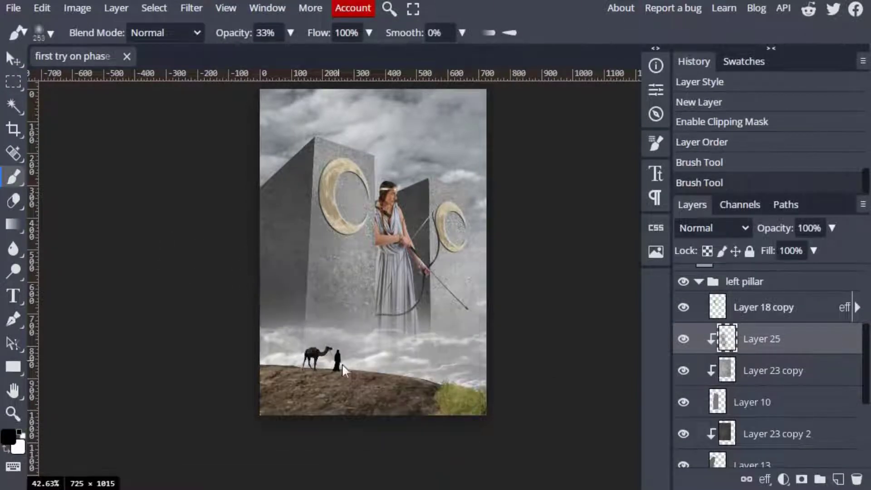
Step: Add a layer above Layer 23 copy 2, preview Layer 15 blend modes without changing them, and collapse the left pillar group
{"action": "key", "text": "ctrl+shift+n"}
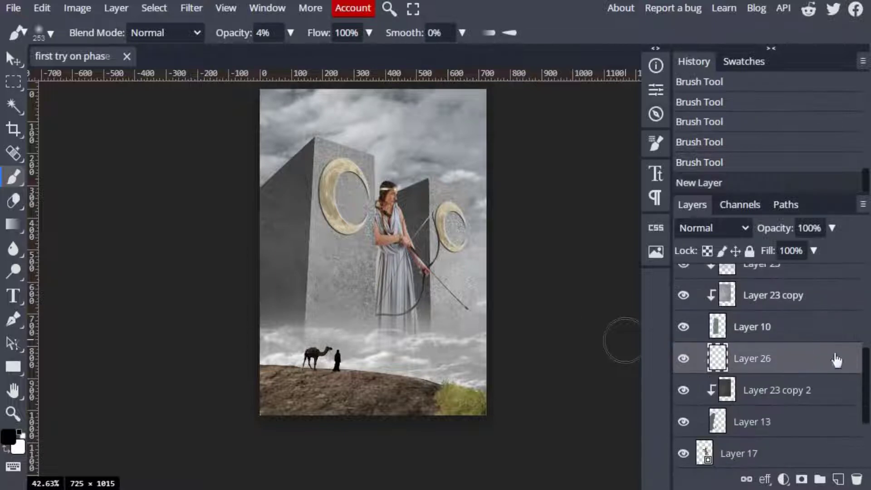
{"action": "left_click", "coordinate": [348, 316], "text": "ctrl"}
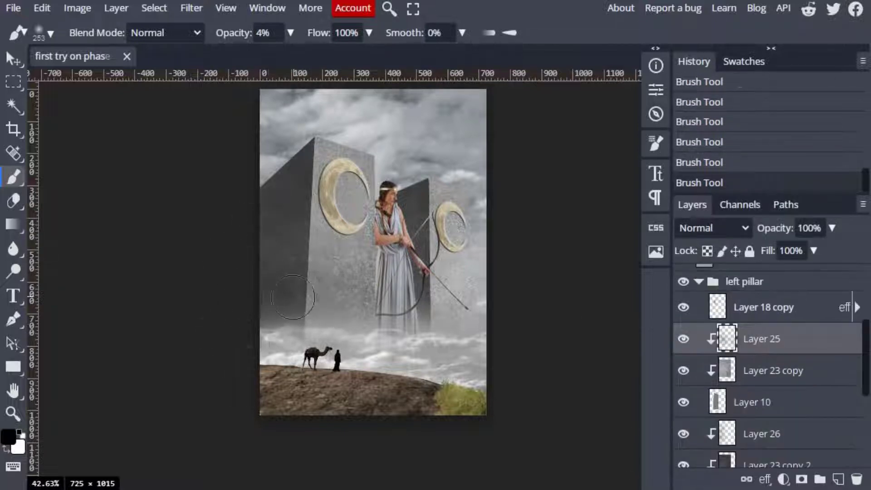
{"action": "left_click", "coordinate": [300, 316], "text": "ctrl"}
{"action": "left_click", "coordinate": [719, 227]}
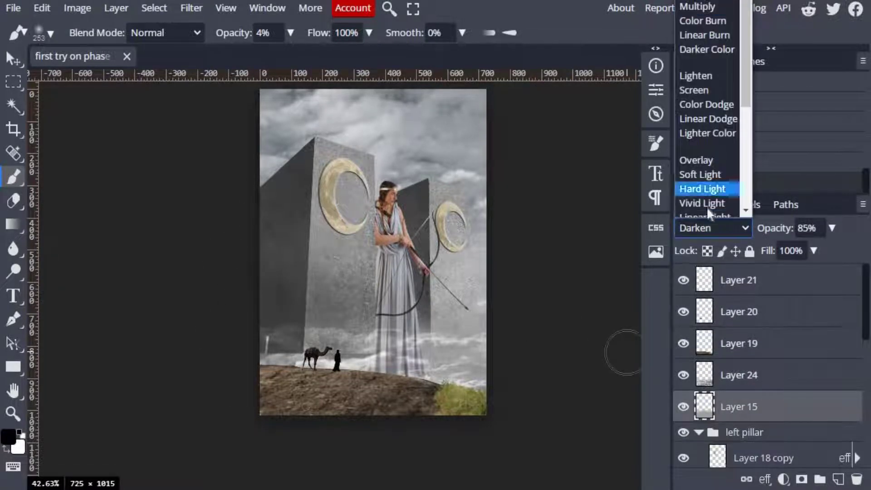
{"action": "key", "text": "Escape"}
{"action": "scroll", "coordinate": [766, 363], "scroll_direction": "down", "scroll_amount": 3}
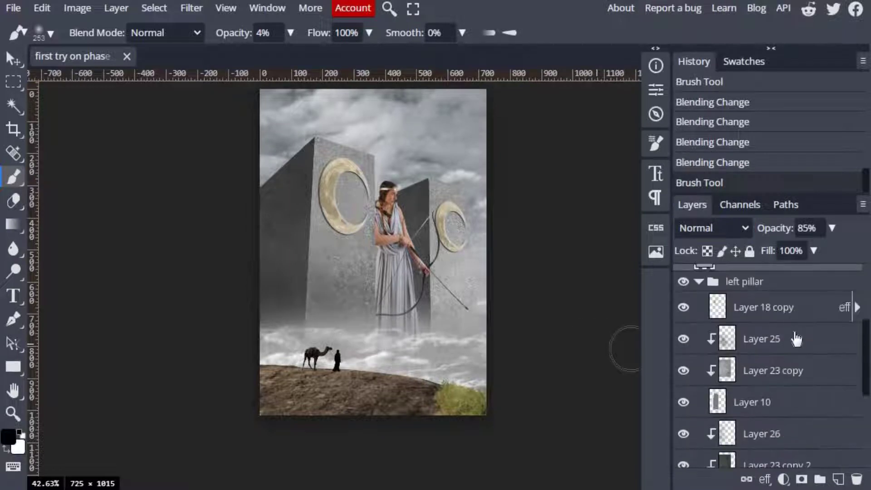
{"action": "scroll", "coordinate": [767, 363], "scroll_direction": "down", "scroll_amount": 1}
{"action": "left_click", "coordinate": [699, 399]}
Step: Add a new layer inside the right pillar group and select Layer 18 copy
{"action": "left_click", "coordinate": [827, 390]}
{"action": "key", "text": "ctrl+shift+n"}
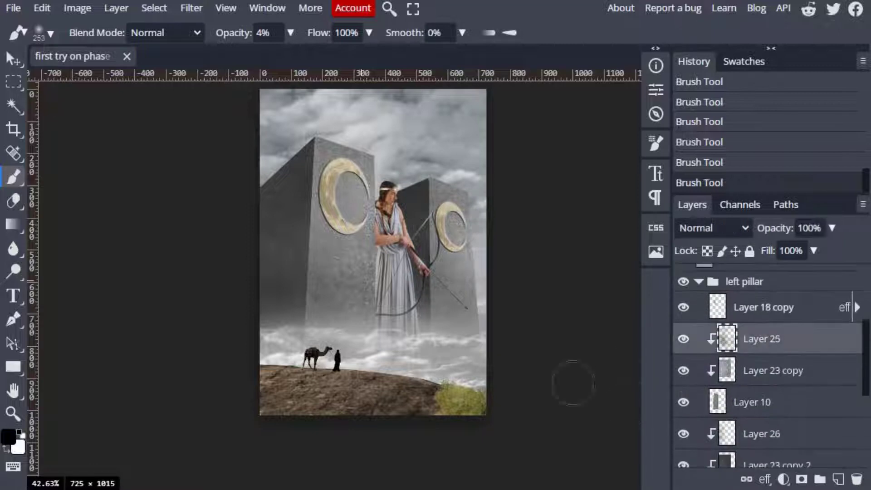
{"action": "left_click", "coordinate": [810, 313]}
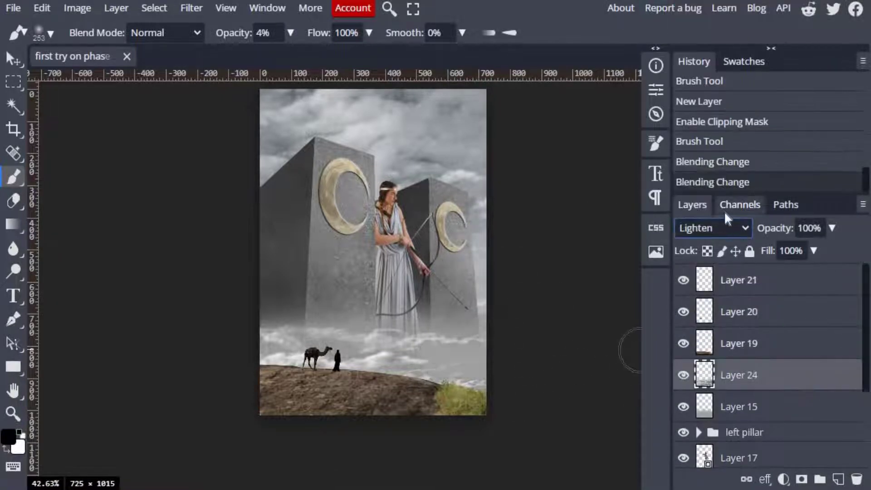
Step: Compare Linear Light, Screen, Color Burn and Lighten blending on Layer 24
{"action": "left_click", "coordinate": [715, 228]}
{"action": "left_click", "coordinate": [716, 57]}
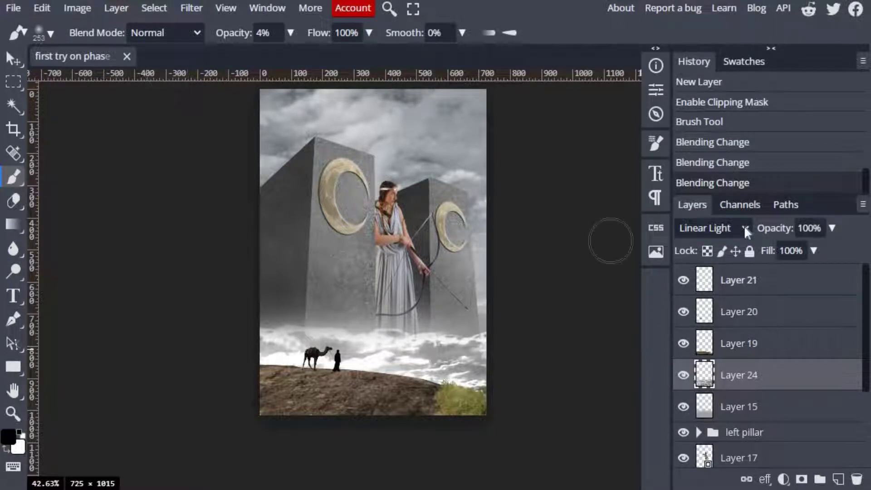
{"action": "left_click", "coordinate": [746, 228]}
{"action": "left_click", "coordinate": [719, 167]}
{"action": "left_click", "coordinate": [712, 228]}
{"action": "left_click", "coordinate": [702, 21]}
{"action": "left_click", "coordinate": [712, 227]}
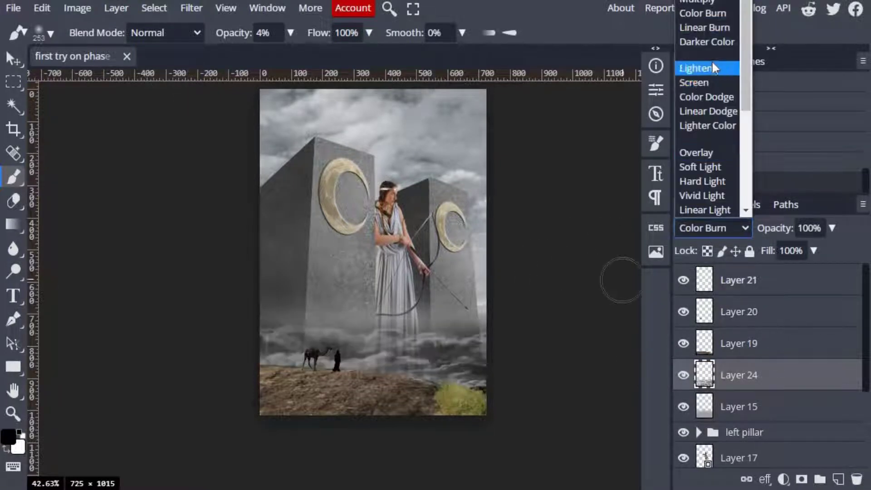
{"action": "left_click", "coordinate": [694, 75]}
Step: Set Layer 24 to Screen blending and adjust its opacity
{"action": "left_click", "coordinate": [712, 228]}
{"action": "left_click", "coordinate": [694, 90]}
{"action": "left_click", "coordinate": [832, 228]}
{"action": "mouse_move", "coordinate": [836, 249]}
{"action": "left_mouse_down"}
{"action": "mouse_move", "coordinate": [801, 249]}
{"action": "mouse_move", "coordinate": [836, 249]}
{"action": "left_mouse_up"}
{"action": "left_click", "coordinate": [622, 383]}
{"action": "scroll", "coordinate": [768, 365], "scroll_direction": "down", "scroll_amount": 3}
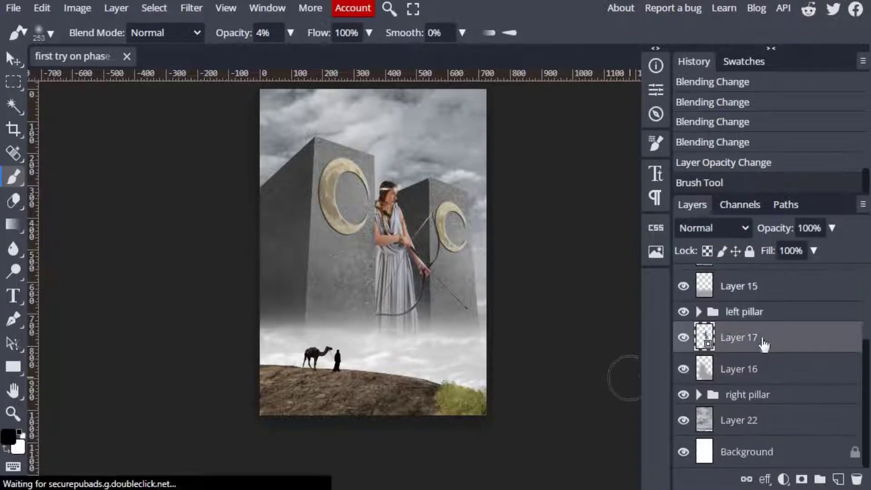
Step: Add a Black & White adjustment to Layer 17, raising the yellow, blue and magenta tones and tweaking red
{"action": "left_click", "coordinate": [77, 8]}
{"action": "left_click", "coordinate": [254, 223]}
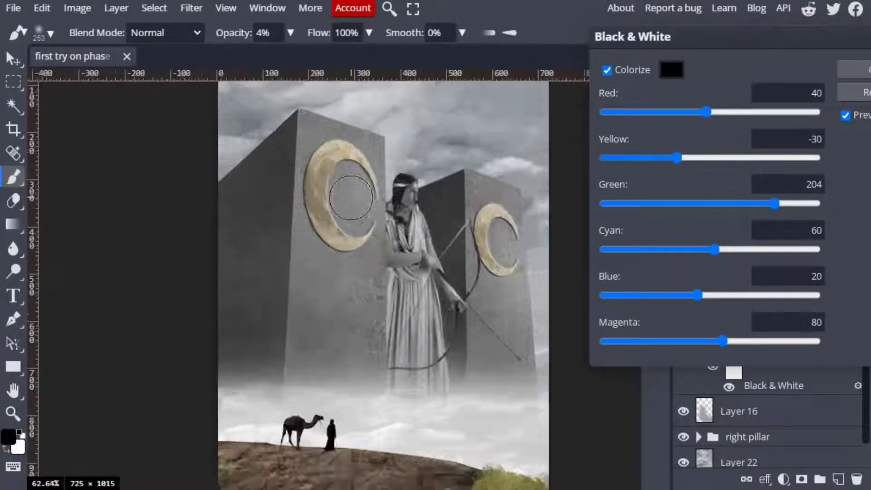
{"action": "left_click_drag", "start_coordinate": [725, 157], "coordinate": [734, 157]}
{"action": "left_click", "coordinate": [707, 112]}
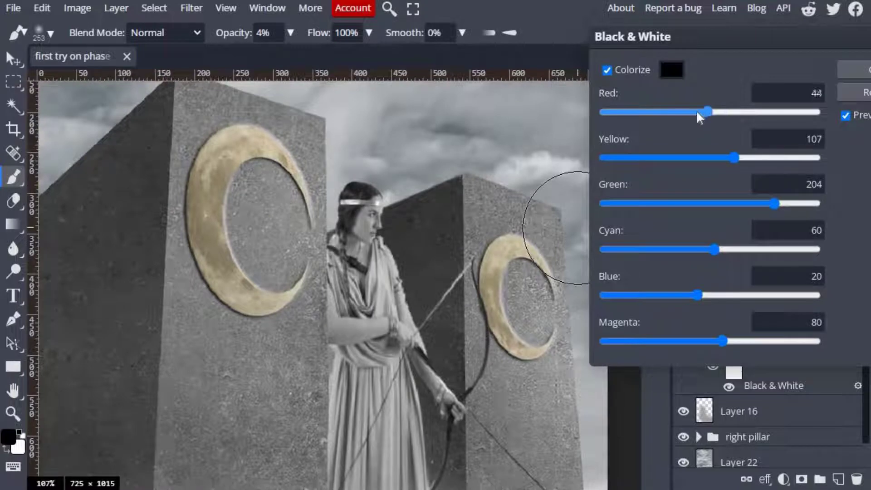
{"action": "left_click", "coordinate": [676, 295]}
{"action": "left_click", "coordinate": [671, 341]}
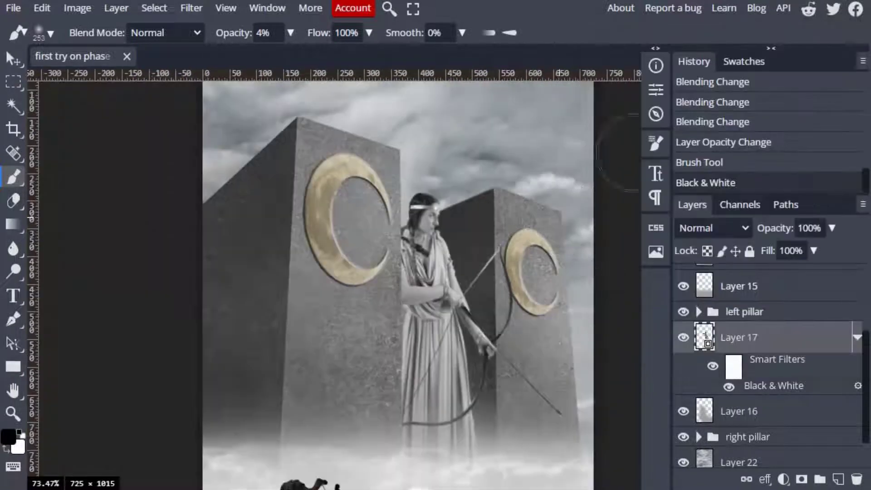
{"action": "scroll", "coordinate": [413, 222], "scroll_direction": "down", "scroll_amount": 2}
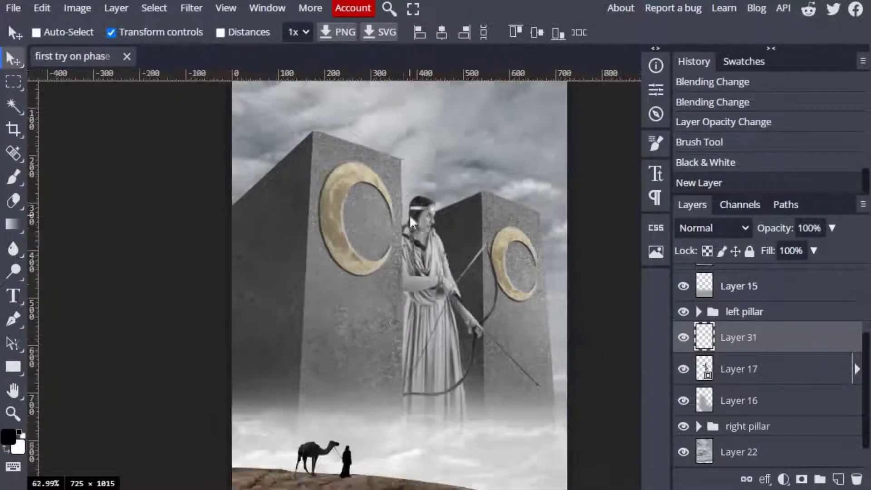
Step: Paste the rock texture, clip it to the archer statue, position it, and set it to Overlay
{"action": "key", "text": "ctrl+v"}
{"action": "scroll", "coordinate": [564, 314], "scroll_direction": "down", "scroll_amount": 2}
{"action": "key", "text": "ctrl+alt+g"}
{"action": "scroll", "coordinate": [515, 276], "scroll_direction": "up", "scroll_amount": 2}
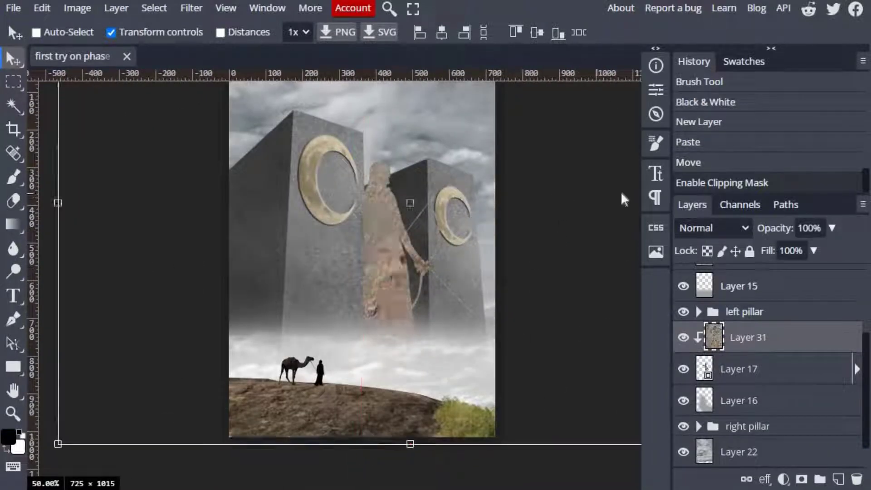
{"action": "left_click_drag", "start_coordinate": [623, 198], "coordinate": [507, 131]}
{"action": "left_click", "coordinate": [725, 229]}
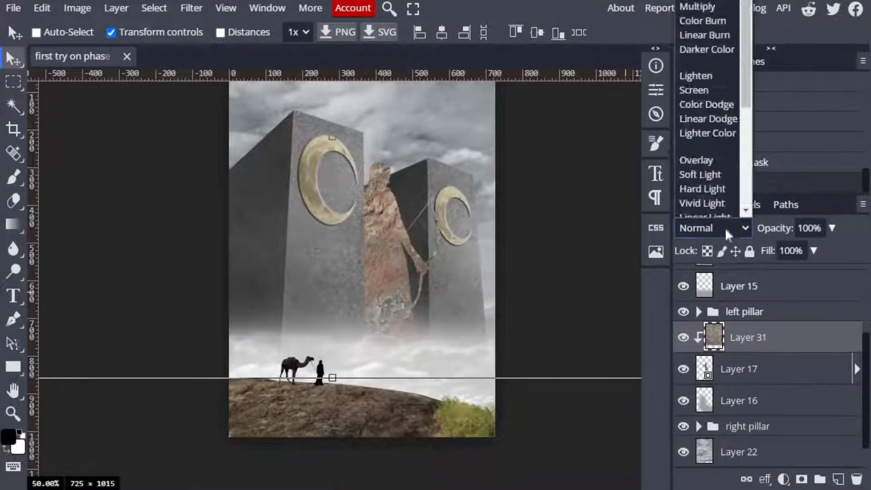
{"action": "left_click", "coordinate": [699, 30]}
{"action": "scroll", "coordinate": [367, 231], "scroll_direction": "up", "scroll_amount": 2}
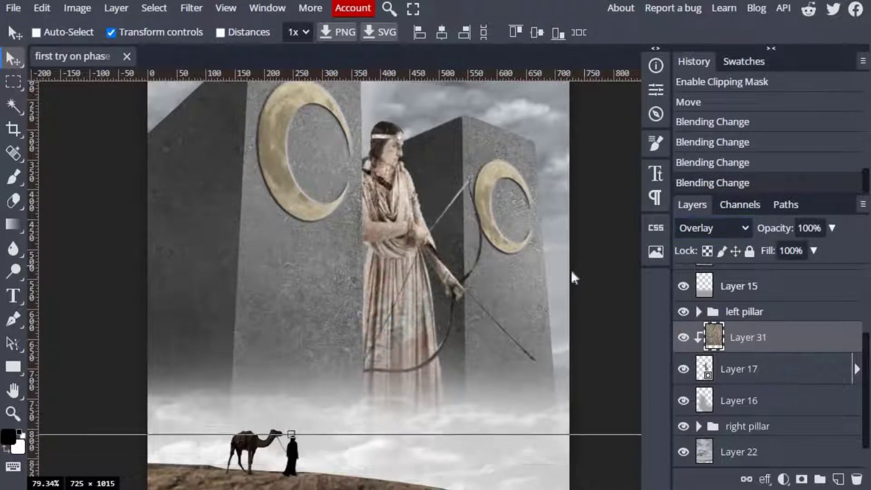
{"action": "left_click_drag", "start_coordinate": [572, 277], "coordinate": [569, 296]}
Step: Switch the rock texture to Darker Color blending at about 73% opacity
{"action": "left_click", "coordinate": [716, 228]}
{"action": "left_click", "coordinate": [698, 150]}
{"action": "left_click", "coordinate": [832, 228]}
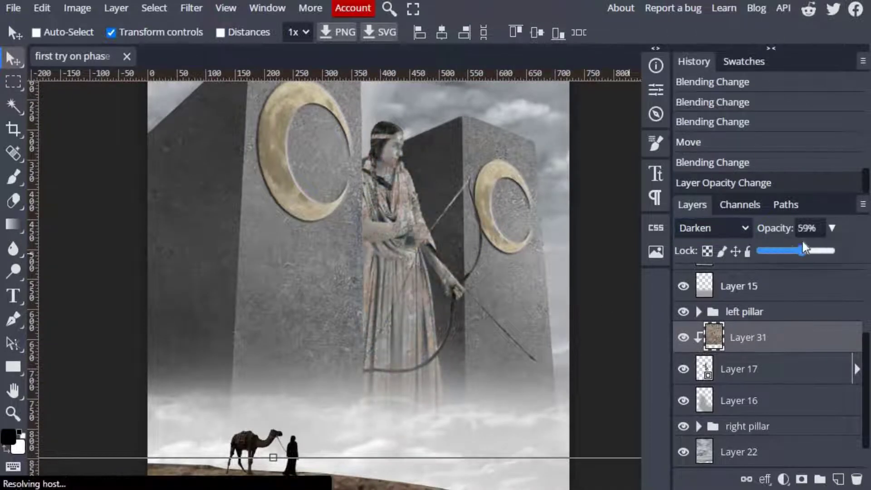
{"action": "left_click_drag", "start_coordinate": [802, 251], "coordinate": [816, 250]}
{"action": "scroll", "coordinate": [698, 228], "scroll_direction": "down", "scroll_amount": 2}
{"action": "scroll", "coordinate": [680, 224], "scroll_direction": "down", "scroll_amount": 2}
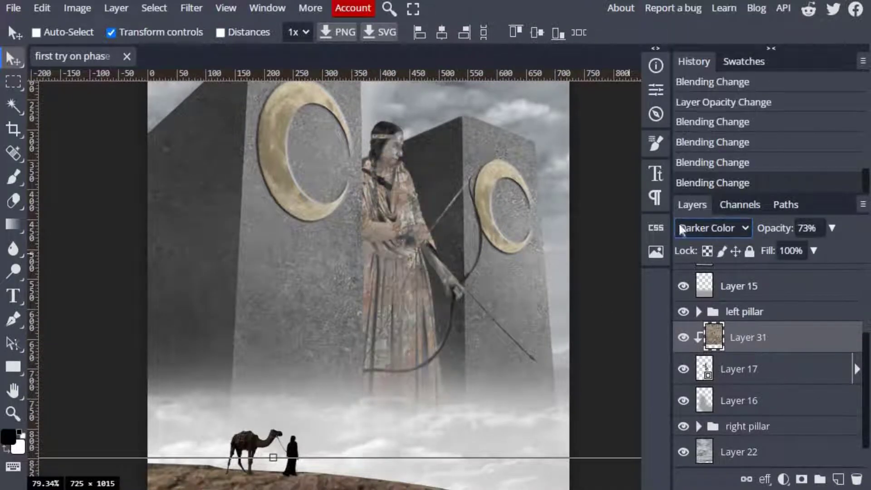
{"action": "scroll", "coordinate": [496, 229], "scroll_direction": "up", "scroll_amount": 2}
{"action": "scroll", "coordinate": [627, 481], "scroll_direction": "down", "scroll_amount": 3}
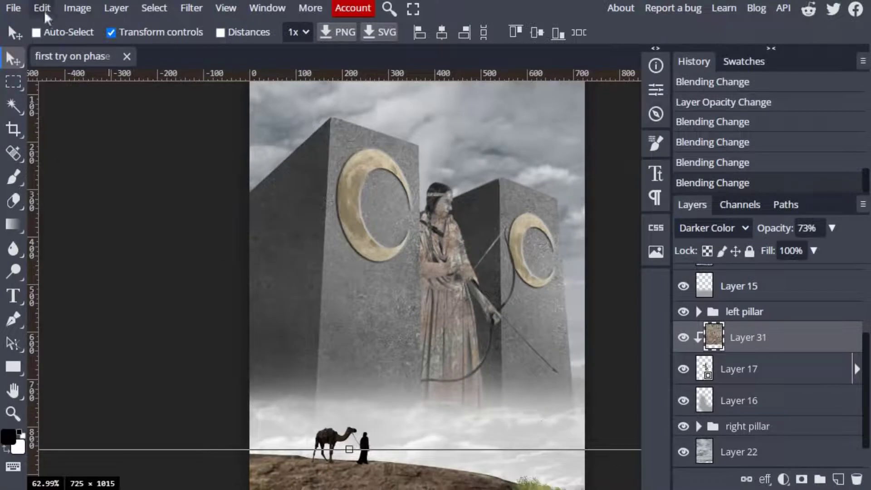
Step: Warp the rock texture into place and add a Hue/Saturation adjustment above it
{"action": "left_click", "coordinate": [41, 8]}
{"action": "left_click", "coordinate": [221, 362]}
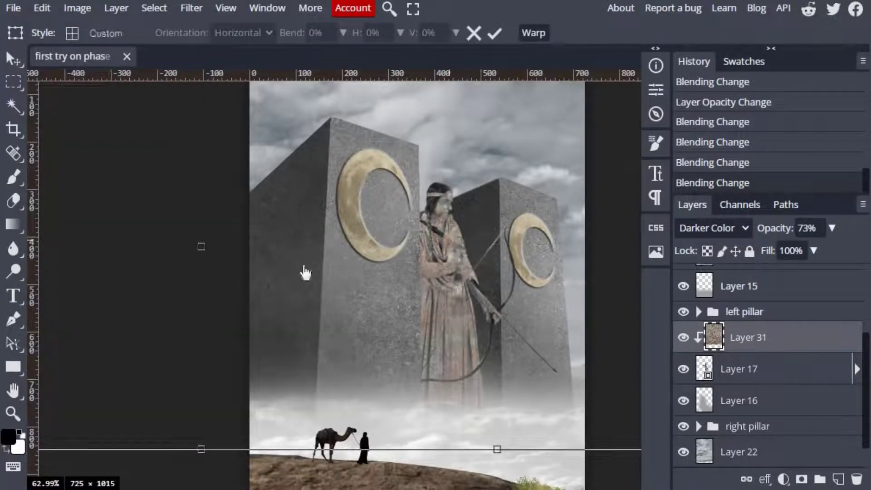
{"action": "key", "text": "Return"}
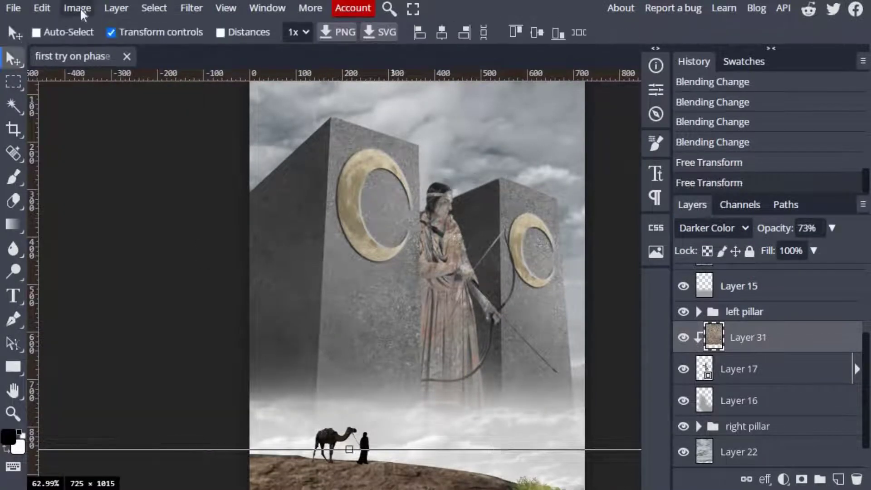
{"action": "left_click", "coordinate": [77, 7]}
{"action": "left_click", "coordinate": [254, 168]}
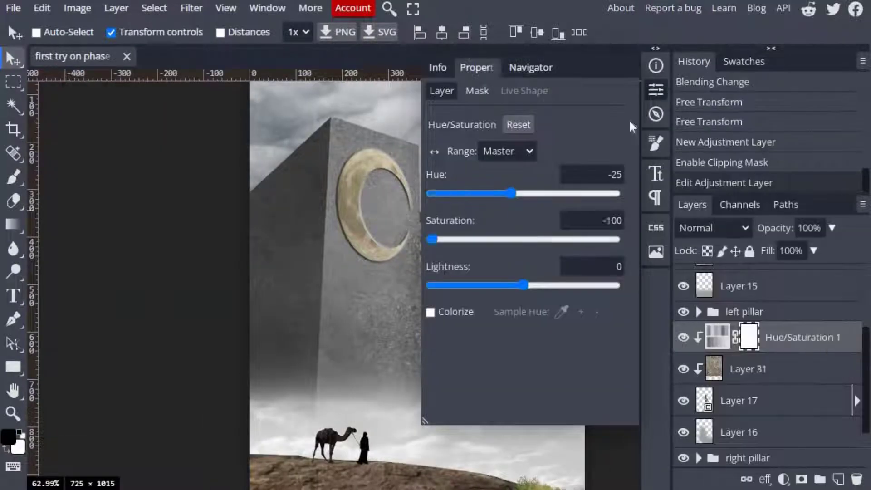
Step: Reduce the Hue/Saturation 1 desaturation layer's opacity to 50%
{"action": "left_click", "coordinate": [656, 89]}
{"action": "left_click", "coordinate": [832, 227]}
{"action": "left_click_drag", "start_coordinate": [853, 249], "coordinate": [793, 249]}
{"action": "scroll", "coordinate": [485, 253], "scroll_direction": "up", "scroll_amount": 3}
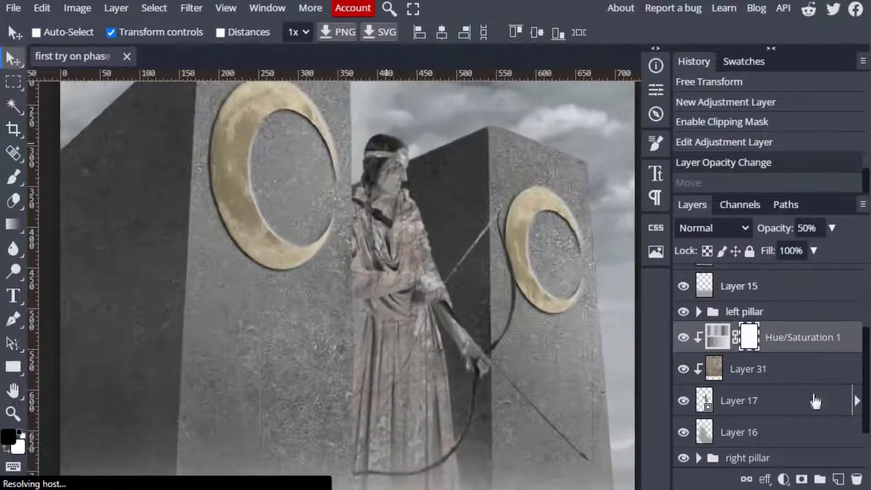
Step: Add a Brightness/Contrast layer with Contrast 40, clip it to the statue, and lower its opacity
{"action": "left_click", "coordinate": [815, 401]}
{"action": "left_click", "coordinate": [783, 479]}
{"action": "left_click", "coordinate": [771, 11]}
{"action": "mouse_move", "coordinate": [523, 217]}
{"action": "left_mouse_down"}
{"action": "mouse_move", "coordinate": [576, 220]}
{"action": "mouse_move", "coordinate": [561, 217]}
{"action": "left_mouse_up"}
{"action": "right_click", "coordinate": [798, 400]}
{"action": "left_click", "coordinate": [819, 369]}
{"action": "left_click", "coordinate": [832, 228]}
{"action": "left_click_drag", "start_coordinate": [853, 248], "coordinate": [802, 249]}
{"action": "scroll", "coordinate": [555, 249], "scroll_direction": "down", "scroll_amount": 3}
Step: Clip new Layer 32 to the statue and brush soft shading over the statue's robe
{"action": "left_click", "coordinate": [798, 337]}
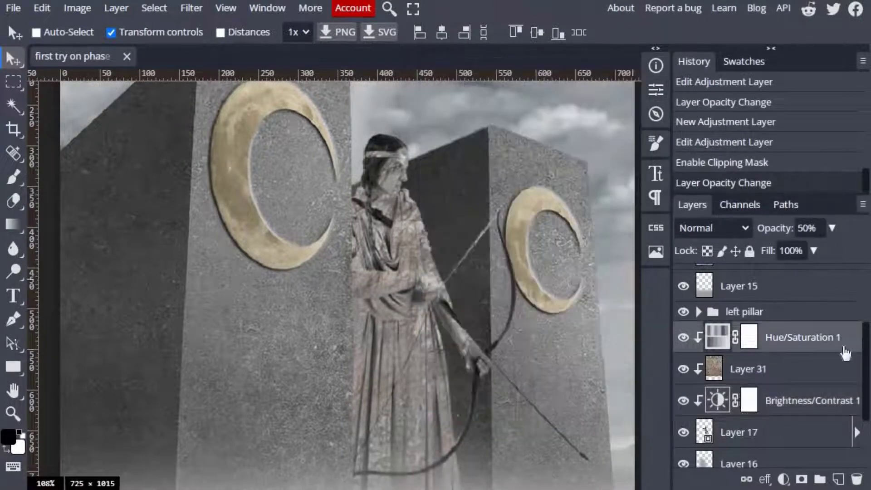
{"action": "right_click", "coordinate": [798, 337]}
{"action": "left_click", "coordinate": [716, 366]}
{"action": "key", "text": "b"}
{"action": "scroll", "coordinate": [443, 258], "scroll_direction": "up", "scroll_amount": 5}
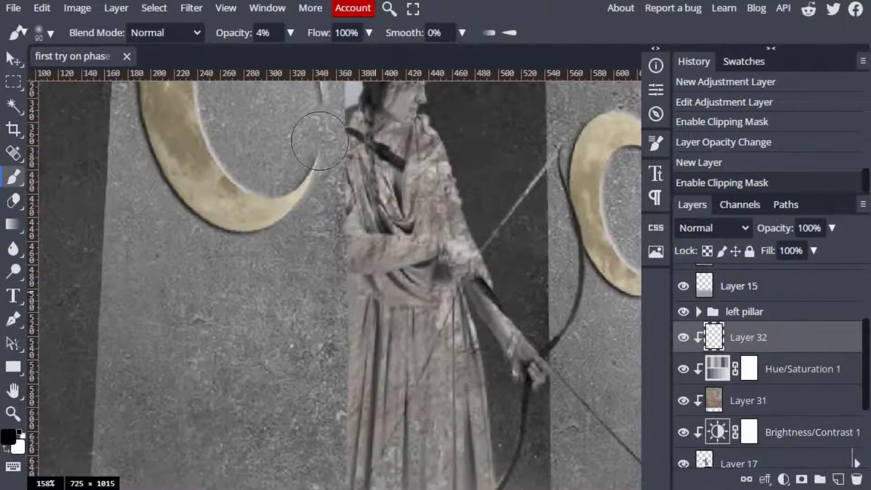
{"action": "left_click", "coordinate": [329, 169]}
{"action": "right_click", "coordinate": [334, 171]}
{"action": "left_click_drag", "start_coordinate": [273, 261], "coordinate": [318, 290]}
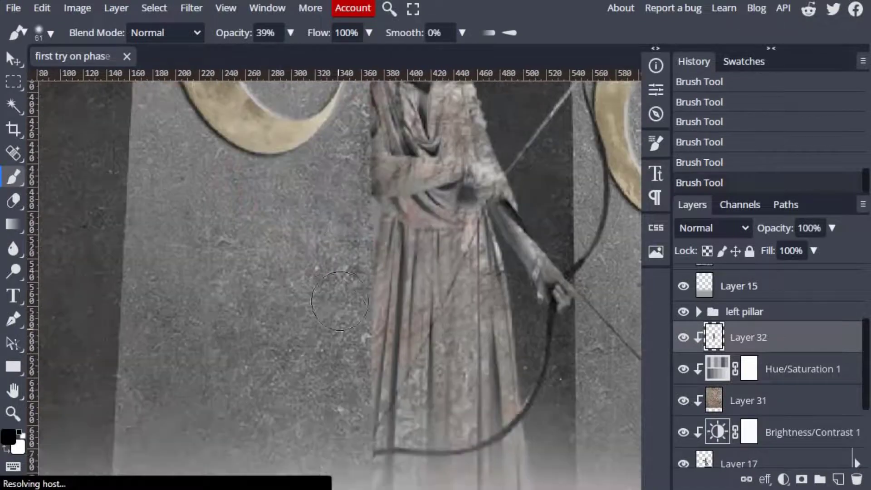
Step: Paint more statue shading, then use a smaller, lower-opacity brush around the archer's face
{"action": "scroll", "coordinate": [347, 318], "scroll_direction": "down", "scroll_amount": 2}
{"action": "mouse_move", "coordinate": [347, 340]}
{"action": "left_mouse_down"}
{"action": "mouse_move", "coordinate": [346, 424]}
{"action": "mouse_move", "coordinate": [408, 400]}
{"action": "left_mouse_up"}
{"action": "scroll", "coordinate": [347, 423], "scroll_direction": "down", "scroll_amount": 3}
{"action": "right_click", "coordinate": [443, 268]}
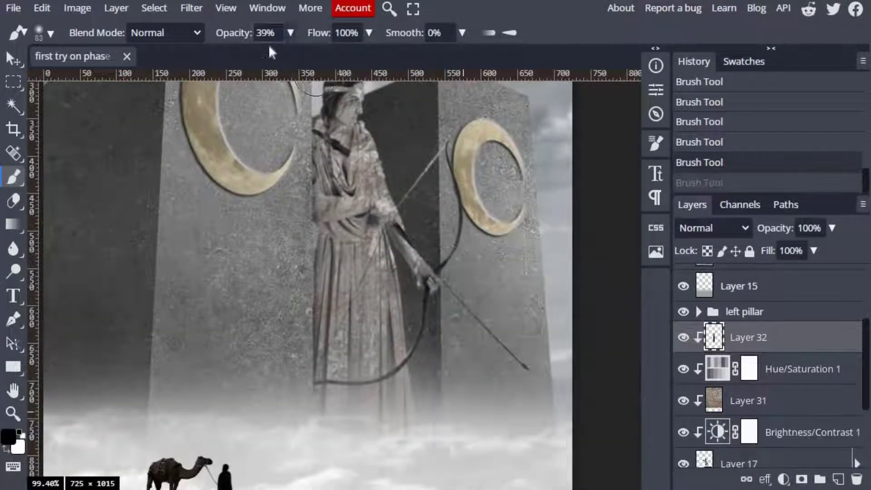
{"action": "key", "text": "2"}
{"action": "key", "text": "2"}
{"action": "right_click", "coordinate": [465, 302]}
{"action": "scroll", "coordinate": [345, 181], "scroll_direction": "up", "scroll_amount": 5}
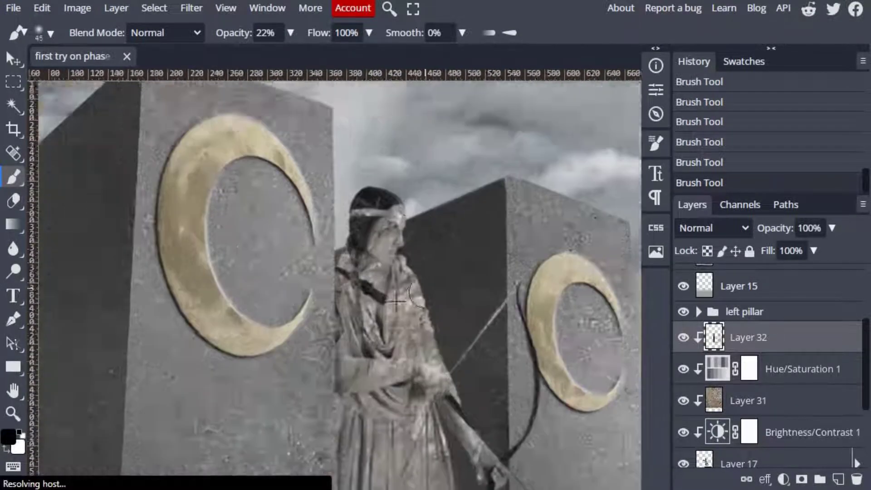
{"action": "left_click_drag", "start_coordinate": [291, 32], "coordinate": [233, 57]}
Step: Compare the last face stroke with undo and redo, keep it, and fit the image in view
{"action": "scroll", "coordinate": [393, 342], "scroll_direction": "down", "scroll_amount": 4}
{"action": "key", "text": "ctrl+z"}
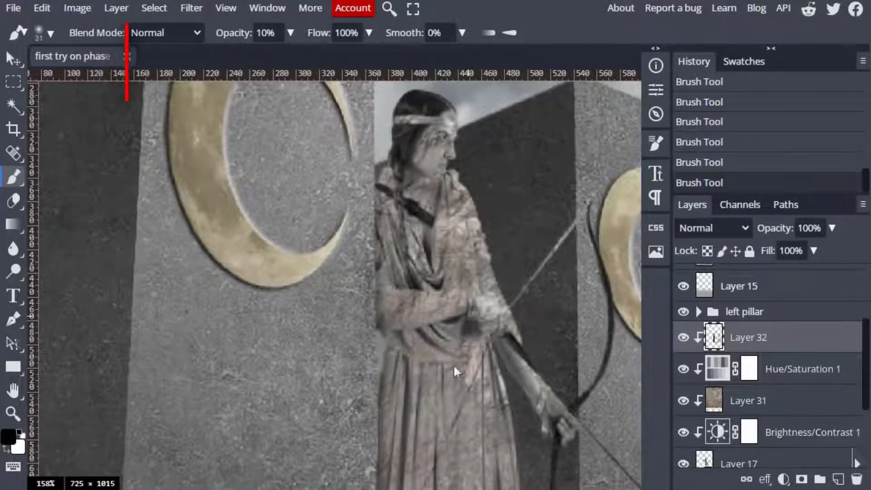
{"action": "key", "text": "ctrl+shift+z"}
{"action": "key", "text": "ctrl+z"}
{"action": "key", "text": "ctrl+shift+z"}
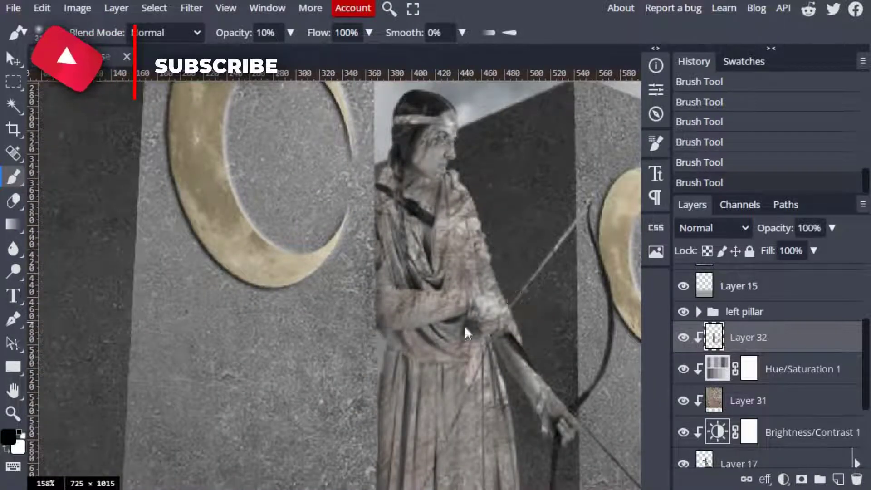
{"action": "key", "text": "ctrl+z"}
{"action": "key", "text": "ctrl+shift+z"}
{"action": "scroll", "coordinate": [433, 298], "scroll_direction": "down", "scroll_amount": 2}
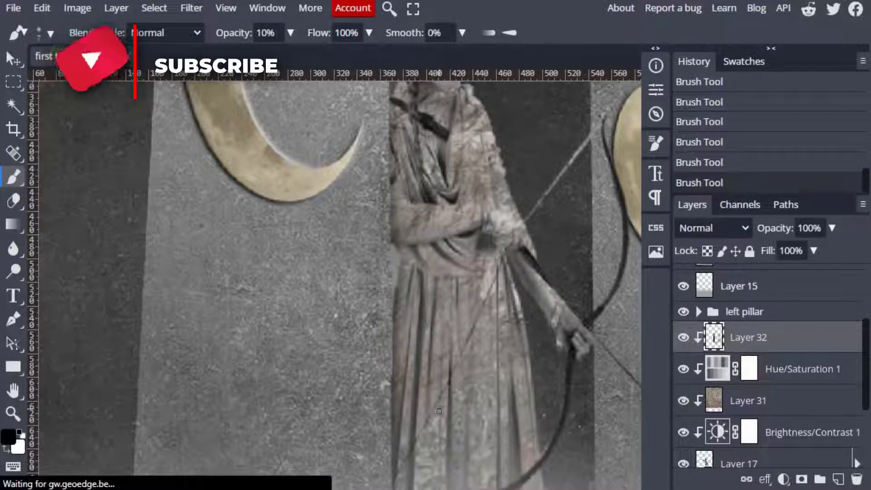
{"action": "key", "text": "Return"}
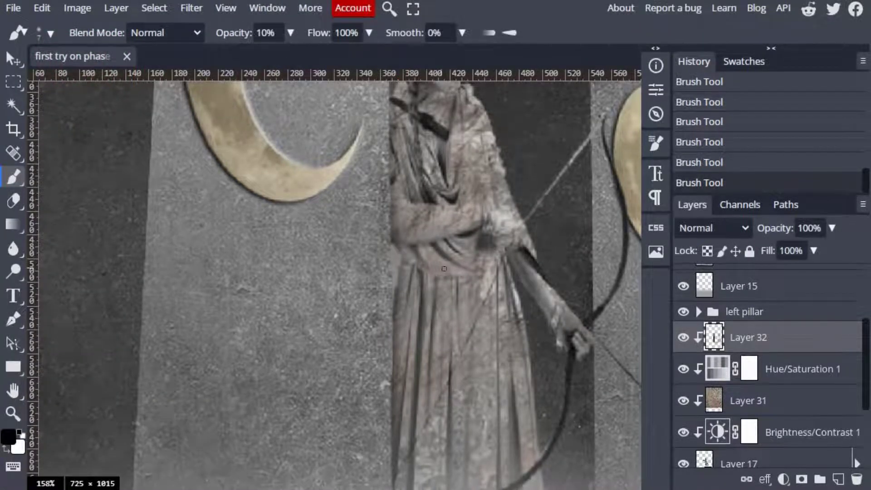
{"action": "scroll", "coordinate": [444, 269], "scroll_direction": "down", "scroll_amount": 5}
{"action": "scroll", "coordinate": [444, 269], "scroll_direction": "up", "scroll_amount": 4}
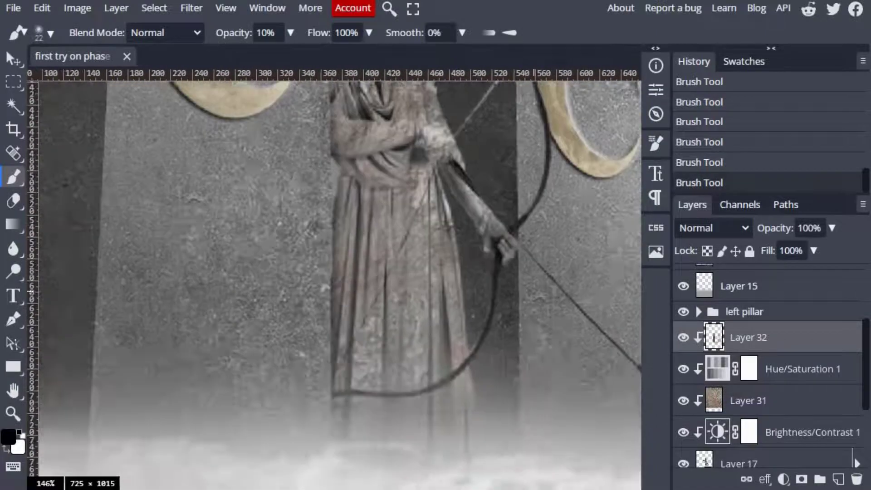
{"action": "scroll", "coordinate": [385, 211], "scroll_direction": "down", "scroll_amount": 2}
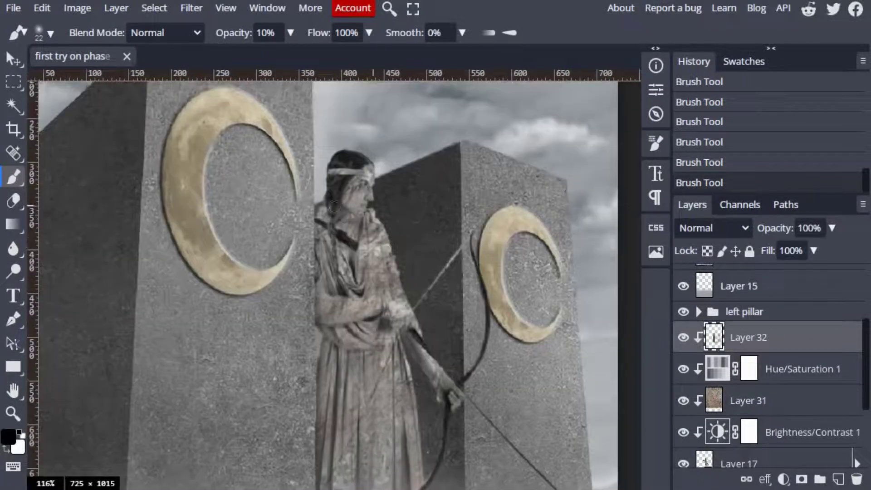
{"action": "key", "text": "ctrl+0"}
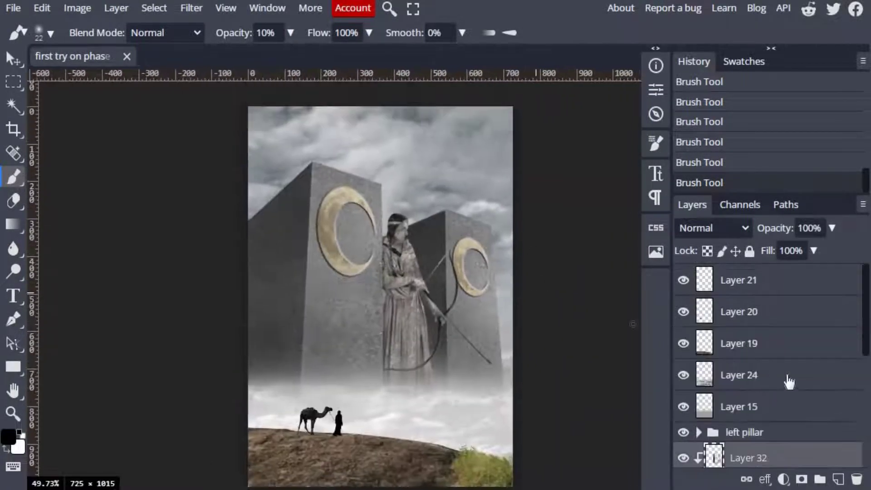
Step: Set mist Layer 15 to about 71% opacity and try Lighten, Linear Dodge, Overlay and Color Dodge blends
{"action": "left_click", "coordinate": [816, 375]}
{"action": "left_click_drag", "start_coordinate": [831, 228], "coordinate": [783, 249]}
{"action": "left_click", "coordinate": [787, 409]}
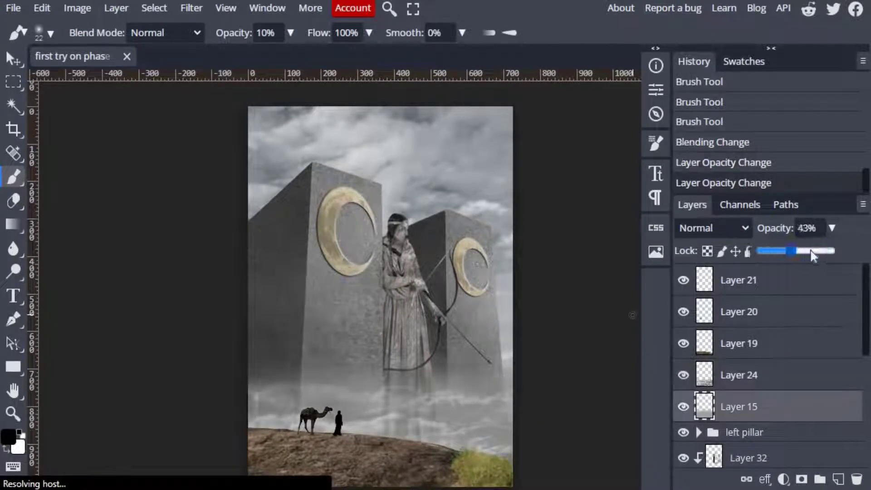
{"action": "left_click", "coordinate": [709, 228]}
{"action": "left_click", "coordinate": [707, 132]}
{"action": "left_click", "coordinate": [713, 227]}
{"action": "left_click", "coordinate": [695, 75]}
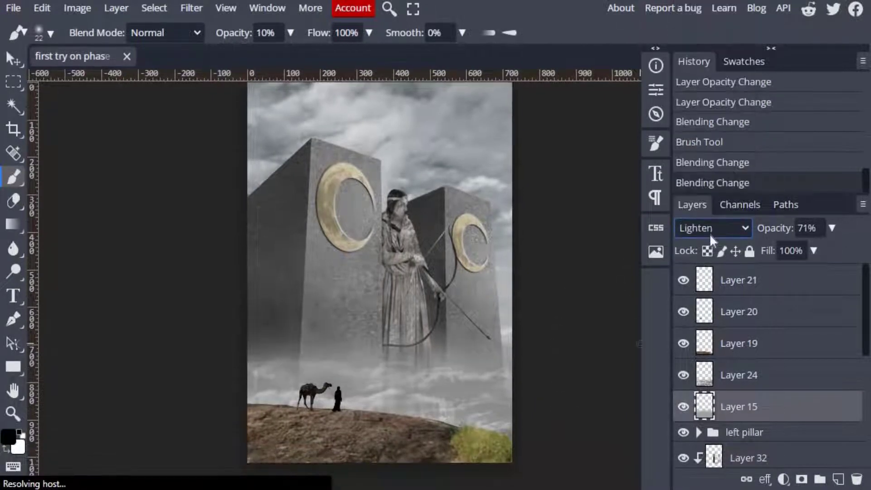
{"action": "left_click", "coordinate": [710, 227]}
{"action": "left_click", "coordinate": [696, 160]}
{"action": "left_click", "coordinate": [712, 228]}
{"action": "left_click", "coordinate": [707, 105]}
{"action": "left_click", "coordinate": [725, 228]}
Step: Try Layer 15 at 28% with Darker Color through Color blends, then restore Normal at higher opacity
{"action": "left_click_drag", "start_coordinate": [831, 227], "coordinate": [790, 249]}
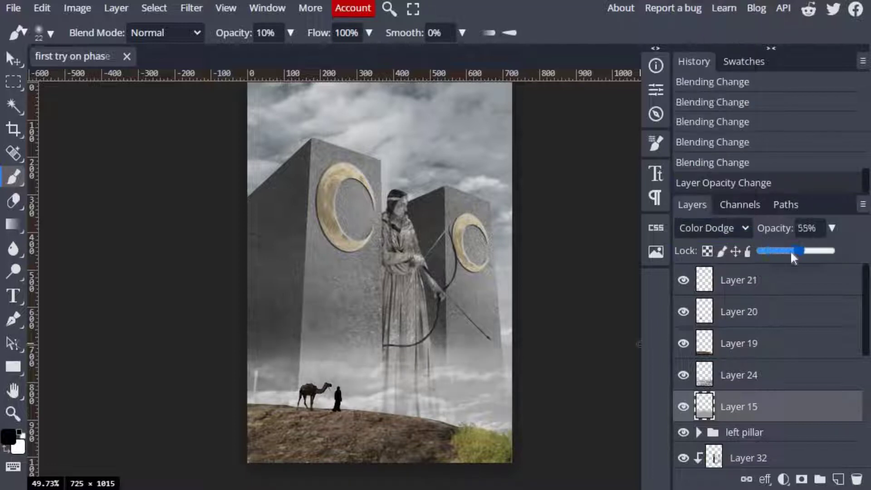
{"action": "left_click", "coordinate": [712, 227]}
{"action": "left_click", "coordinate": [703, 21]}
{"action": "left_click", "coordinate": [724, 228]}
{"action": "left_click", "coordinate": [722, 131]}
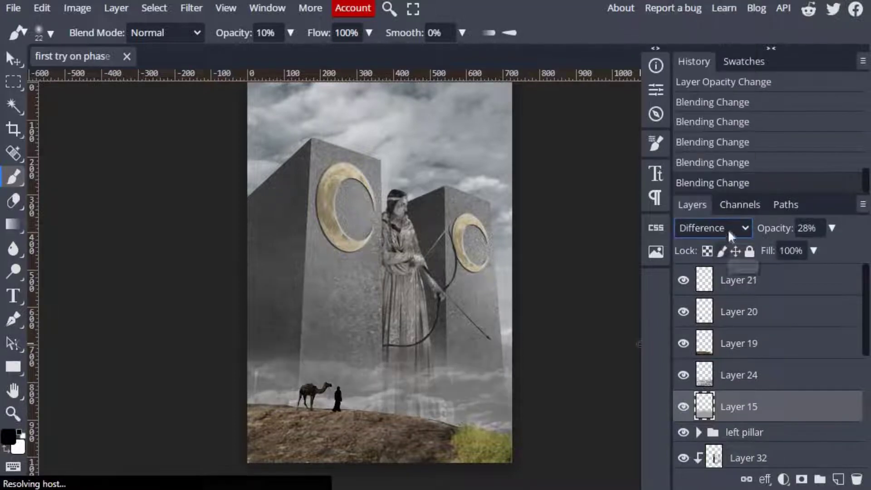
{"action": "left_click", "coordinate": [727, 229]}
{"action": "left_click", "coordinate": [715, 200]}
{"action": "left_click", "coordinate": [712, 228]}
{"action": "left_click", "coordinate": [707, 229]}
{"action": "left_click", "coordinate": [698, 8]}
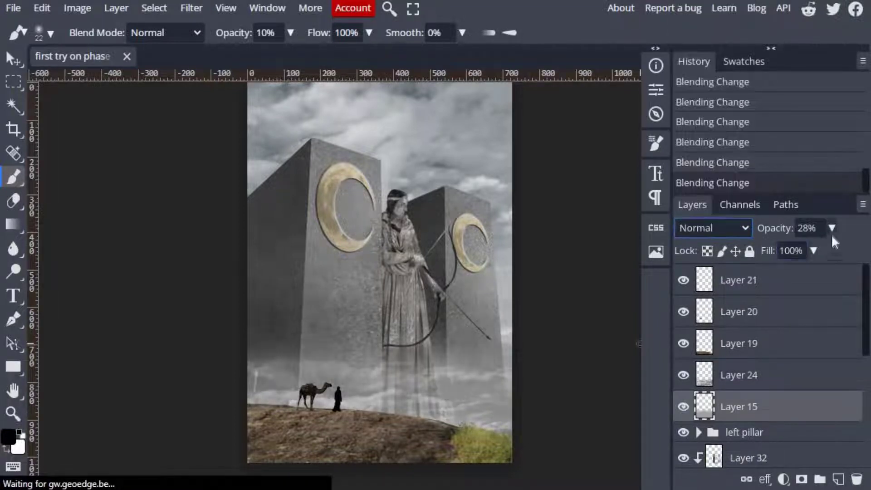
{"action": "left_click_drag", "start_coordinate": [831, 228], "coordinate": [840, 252]}
Step: Erase some of the mist at the left pillar's base
{"action": "key", "text": "e"}
{"action": "left_click_drag", "start_coordinate": [272, 350], "coordinate": [324, 340]}
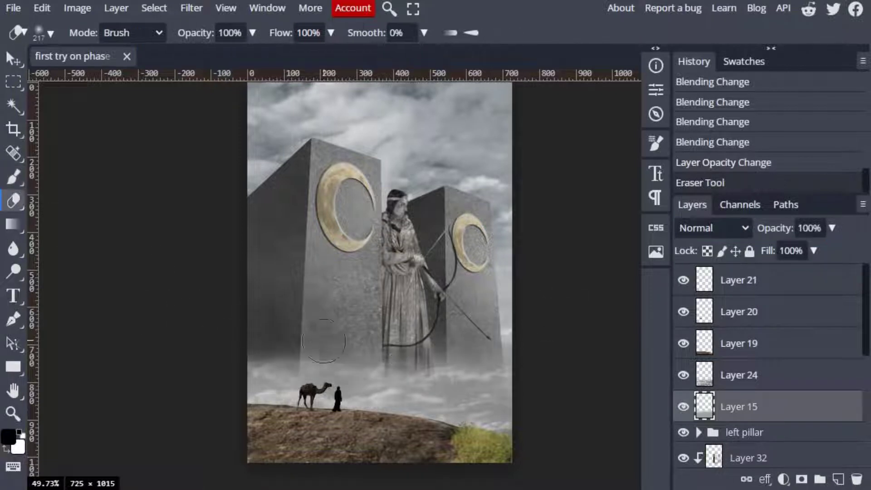
{"action": "scroll", "coordinate": [767, 363], "scroll_direction": "down", "scroll_amount": 3}
Step: Group the statue layers into a folder named 'God of the moon'
{"action": "left_click", "coordinate": [726, 431], "text": "shift"}
{"action": "key", "text": "ctrl+g"}
{"action": "double_click", "coordinate": [735, 344]}
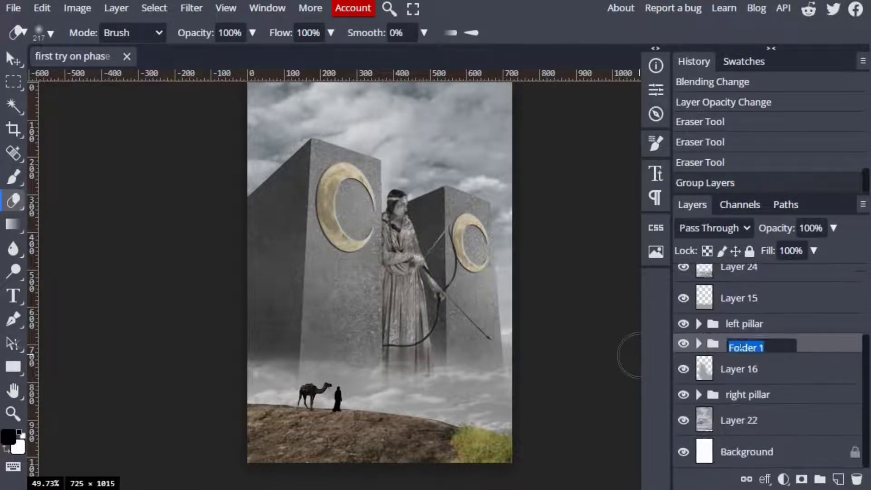
{"action": "type", "text": "God of the moon"}
{"action": "key", "text": "Return"}
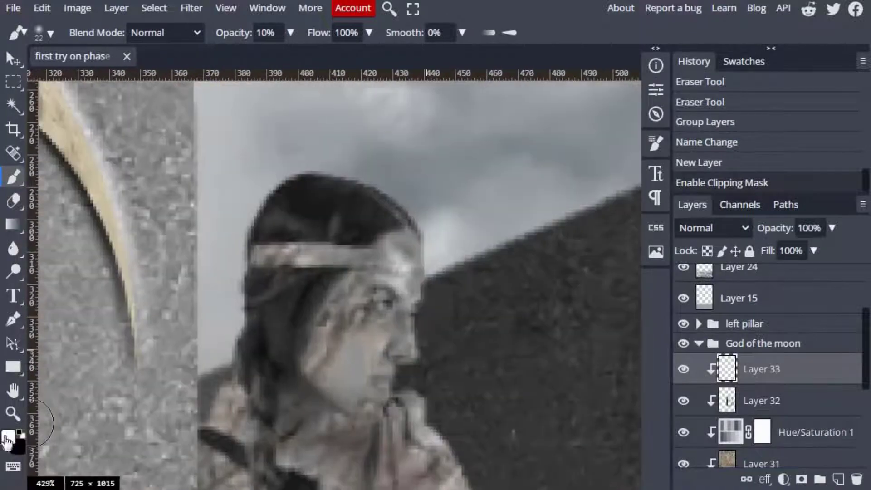
Step: Choose a light blue colour and paint a glow over the statue's eye
{"action": "left_click", "coordinate": [7, 436]}
{"action": "left_click", "coordinate": [210, 175]}
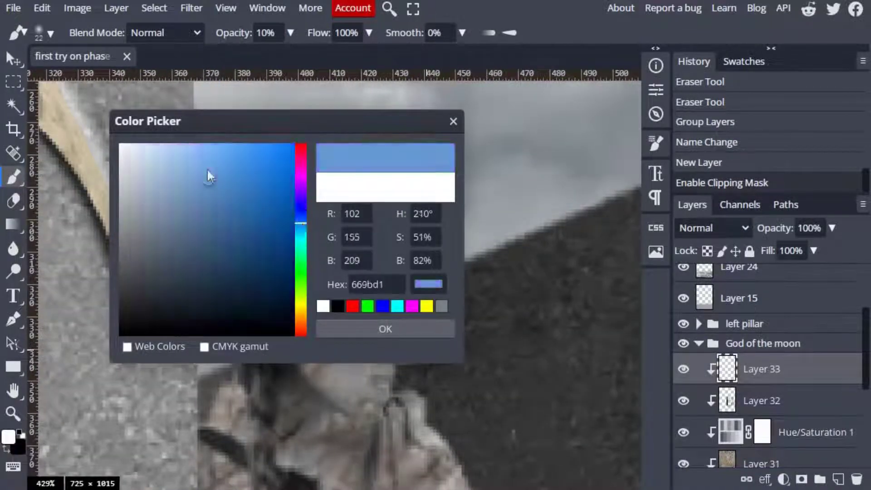
{"action": "left_click", "coordinate": [385, 327]}
{"action": "scroll", "coordinate": [404, 272], "scroll_direction": "up", "scroll_amount": 5}
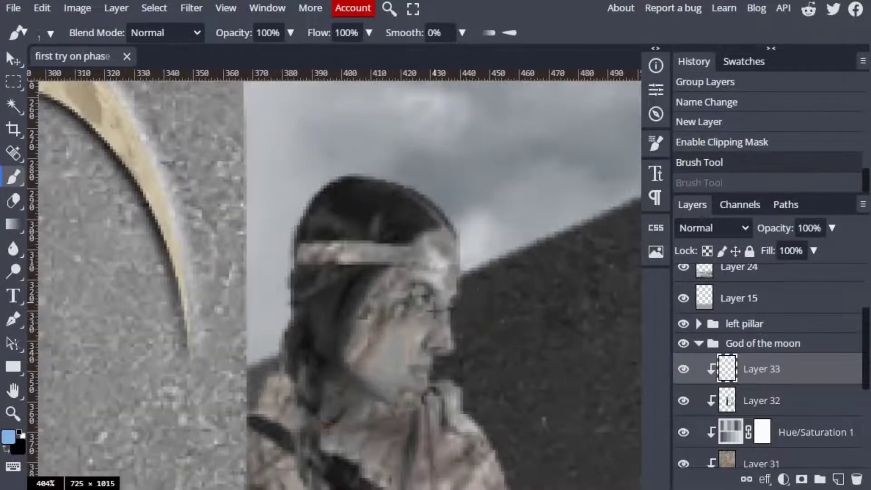
{"action": "left_click_drag", "start_coordinate": [393, 271], "coordinate": [418, 274]}
{"action": "scroll", "coordinate": [428, 277], "scroll_direction": "down", "scroll_amount": 2}
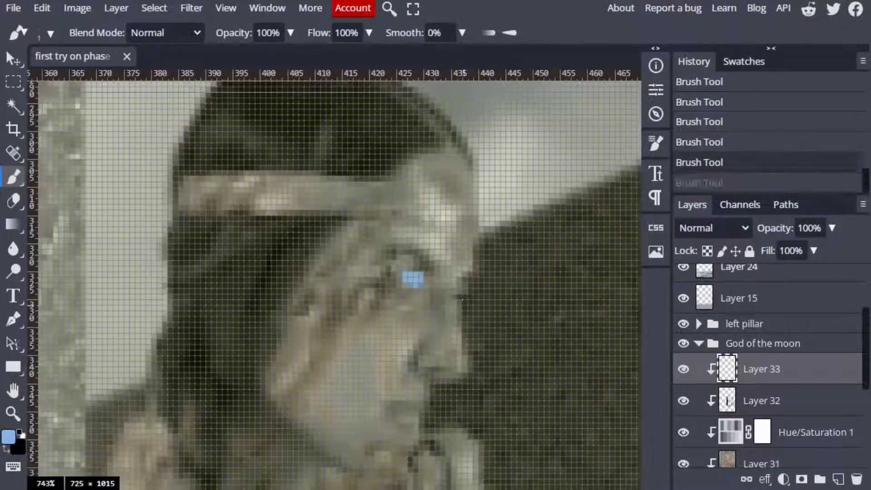
{"action": "scroll", "coordinate": [410, 272], "scroll_direction": "down", "scroll_amount": 5}
{"action": "scroll", "coordinate": [410, 272], "scroll_direction": "up", "scroll_amount": 1}
Step: Shrink the soft brush, fit the image to the view, and delete the eye glow layer
{"action": "right_click", "coordinate": [496, 291]}
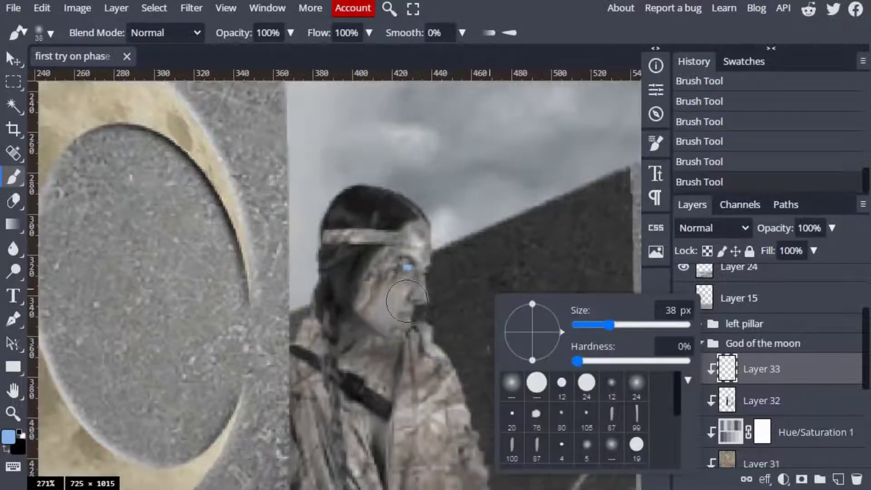
{"action": "left_click_drag", "start_coordinate": [291, 32], "coordinate": [230, 53]}
{"action": "scroll", "coordinate": [340, 313], "scroll_direction": "up", "scroll_amount": 3}
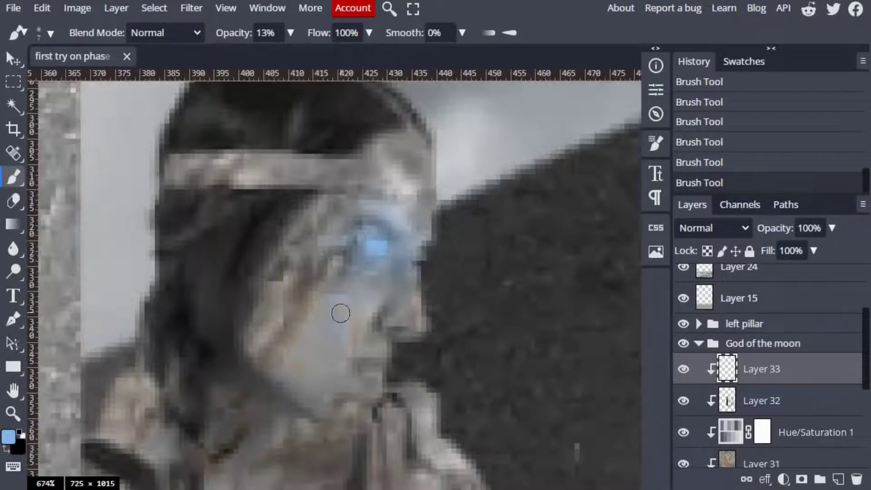
{"action": "key", "text": "ctrl+0"}
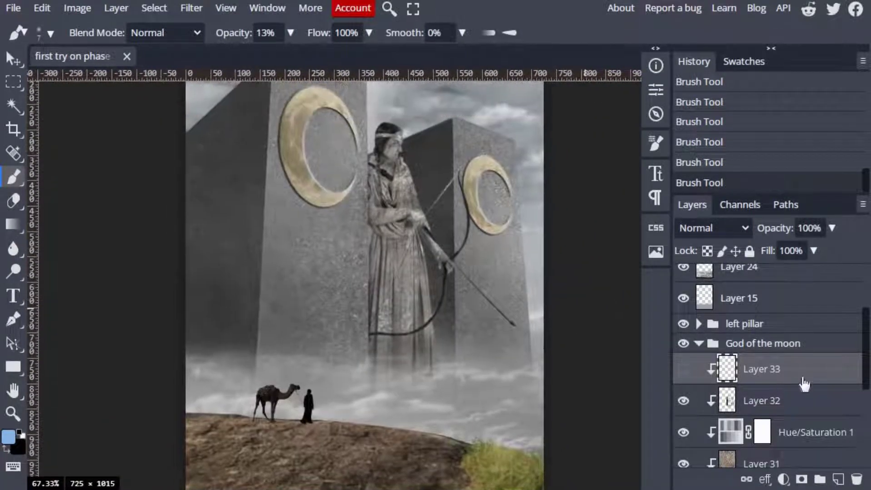
{"action": "key", "text": "Delete"}
Step: Add a new layer clipped to Layer 19 and paint black shading on the ground and around the camel
{"action": "scroll", "coordinate": [769, 343], "scroll_direction": "up", "scroll_amount": 3}
{"action": "left_click", "coordinate": [769, 344]}
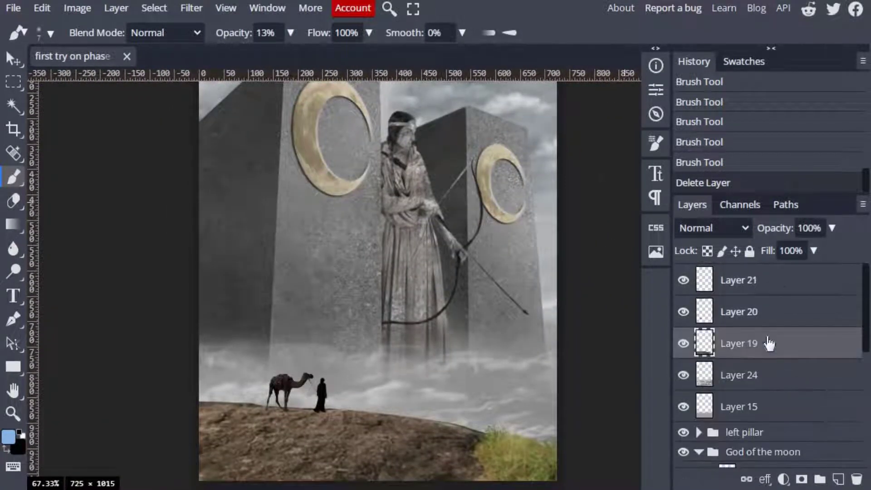
{"action": "left_click", "coordinate": [839, 479]}
{"action": "key", "text": "ctrl+alt+g"}
{"action": "key", "text": "x"}
{"action": "left_click_drag", "start_coordinate": [211, 450], "coordinate": [335, 454]}
{"action": "left_click_drag", "start_coordinate": [494, 454], "coordinate": [529, 410]}
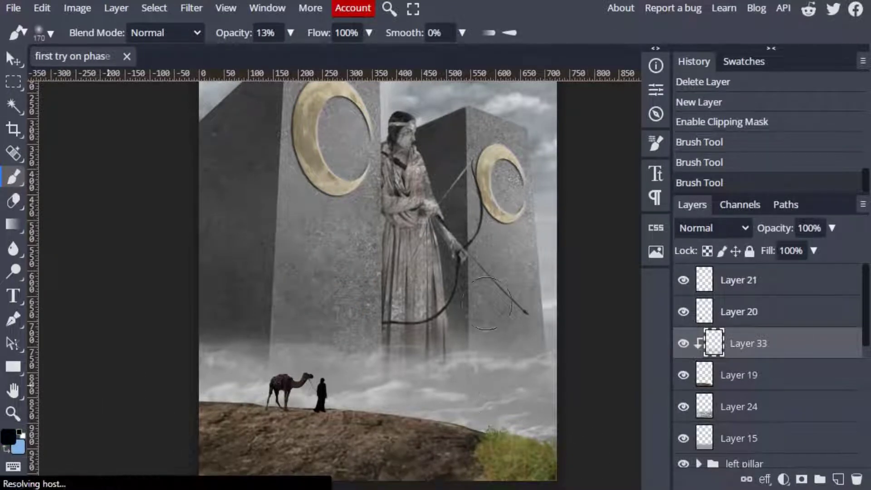
{"action": "scroll", "coordinate": [486, 303], "scroll_direction": "down", "scroll_amount": 2}
{"action": "left_click_drag", "start_coordinate": [486, 290], "coordinate": [499, 318]}
{"action": "scroll", "coordinate": [382, 360], "scroll_direction": "up", "scroll_amount": 5}
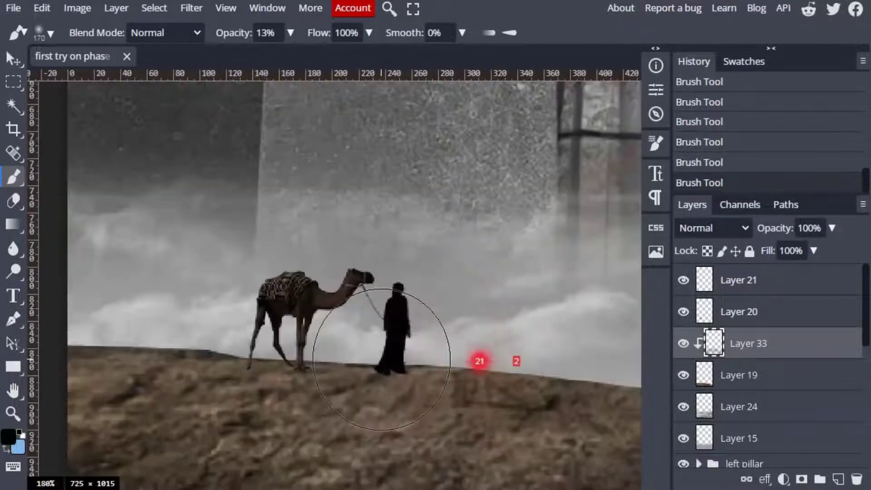
Step: Erase and touch up the shading near the camel's legs and along the ground's edge
{"action": "key", "text": "e"}
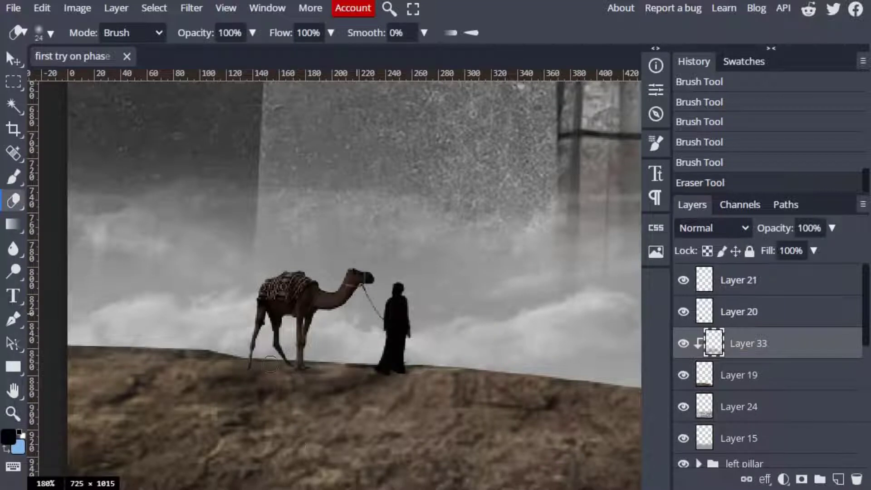
{"action": "left_click", "coordinate": [270, 364]}
{"action": "scroll", "coordinate": [270, 364], "scroll_direction": "down", "scroll_amount": 3}
{"action": "key", "text": "b"}
{"action": "left_click", "coordinate": [317, 385]}
{"action": "key", "text": "e"}
{"action": "mouse_move", "coordinate": [329, 382]}
{"action": "left_mouse_down"}
{"action": "mouse_move", "coordinate": [385, 354]}
{"action": "mouse_move", "coordinate": [372, 326]}
{"action": "left_mouse_up"}
{"action": "key", "text": "b"}
{"action": "scroll", "coordinate": [391, 252], "scroll_direction": "down", "scroll_amount": 2}
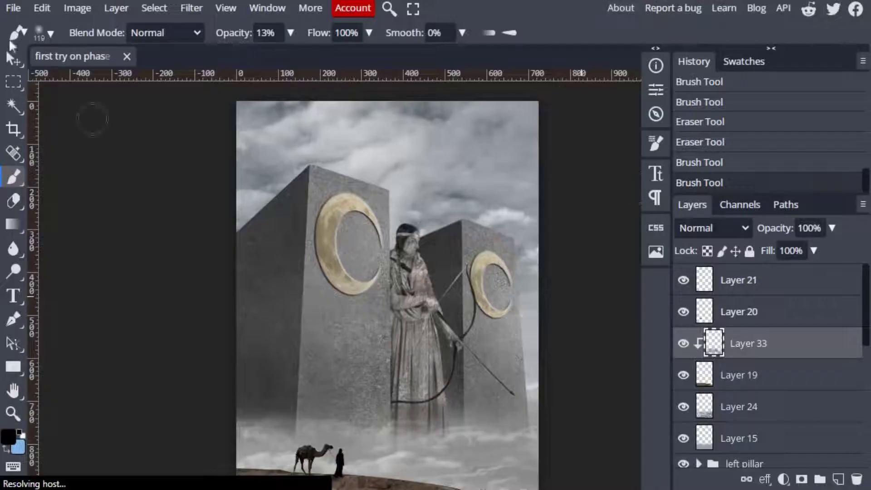
Step: Paste the lightning photo, shrink it into the upper-right sky, and blend it with Screen
{"action": "key", "text": "ctrl+v"}
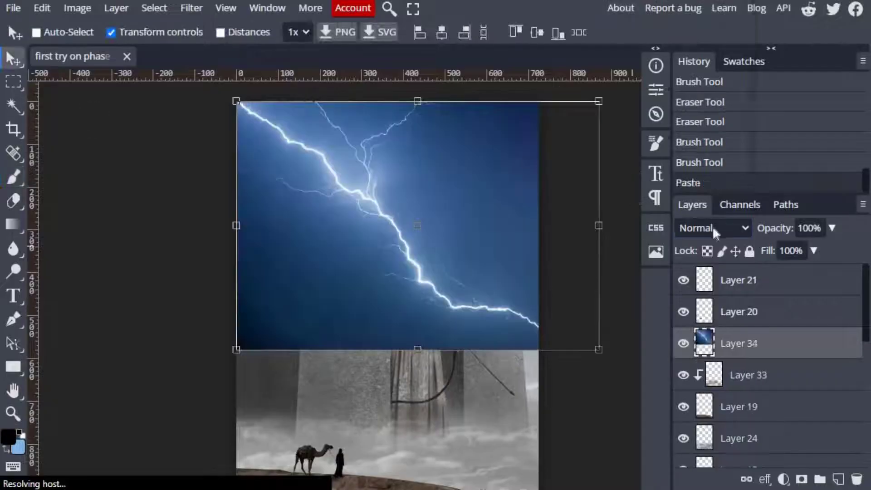
{"action": "left_click", "coordinate": [712, 228]}
{"action": "left_click_drag", "start_coordinate": [557, 308], "coordinate": [448, 211]}
{"action": "left_click_drag", "start_coordinate": [534, 220], "coordinate": [582, 131]}
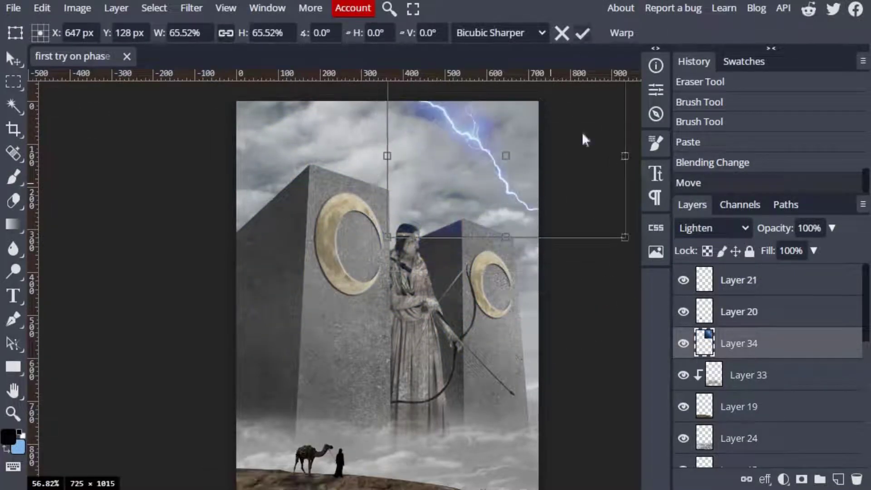
{"action": "key", "text": "Return"}
{"action": "left_click", "coordinate": [712, 227]}
{"action": "left_click", "coordinate": [694, 82]}
Step: Erase the lightning's hard edges and its spill over the clouds
{"action": "left_click", "coordinate": [575, 163]}
{"action": "key", "text": "e"}
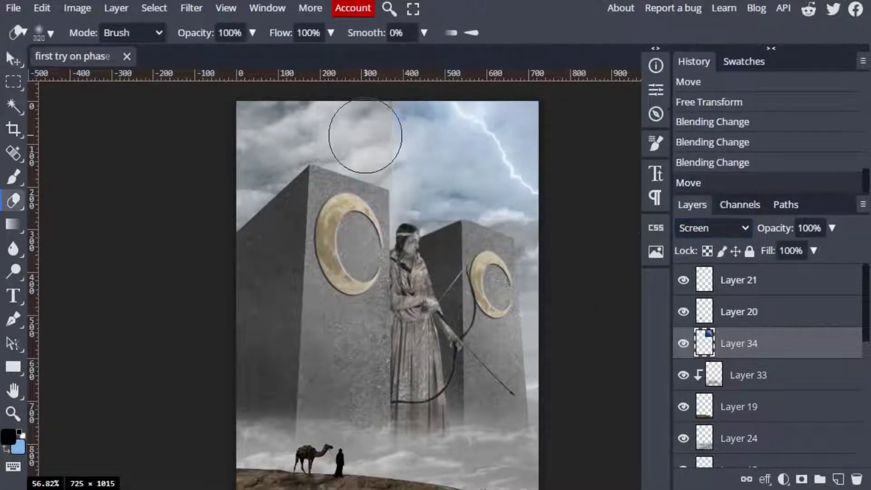
{"action": "left_click_drag", "start_coordinate": [359, 136], "coordinate": [400, 208]}
{"action": "left_click_drag", "start_coordinate": [409, 213], "coordinate": [522, 213]}
{"action": "left_click_drag", "start_coordinate": [499, 114], "coordinate": [535, 159]}
Step: Duplicate and merge the lightning layers, set Screen blending, then copy and move the result
{"action": "key", "text": "ctrl+j"}
{"action": "key", "text": "v"}
{"action": "right_click", "coordinate": [807, 350]}
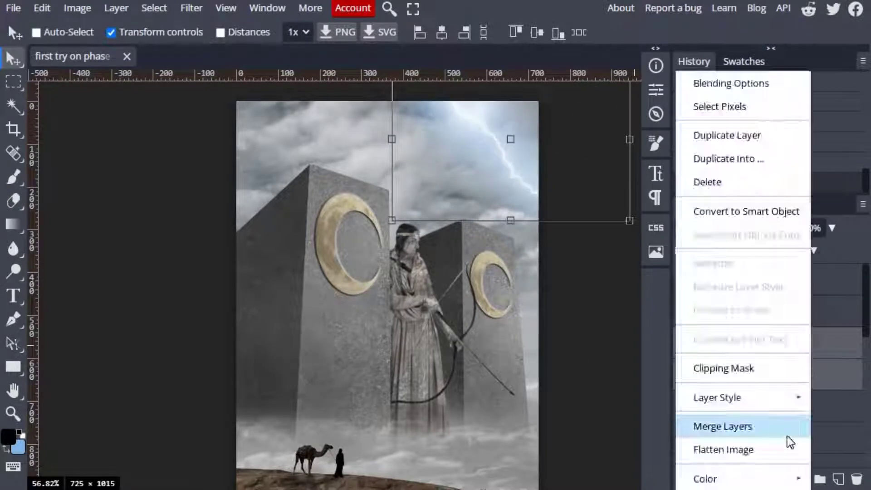
{"action": "left_click", "coordinate": [788, 424]}
{"action": "left_click", "coordinate": [712, 227]}
{"action": "left_click", "coordinate": [694, 88]}
{"action": "key", "text": "ctrl+j"}
{"action": "left_click_drag", "start_coordinate": [586, 202], "coordinate": [427, 229]}
Step: Paste a new lightning above Layer 22, scaled to about 40%, flipped upside down behind the left pillar
{"action": "key", "text": "ctrl+z"}
{"action": "key", "text": "ctrl+v"}
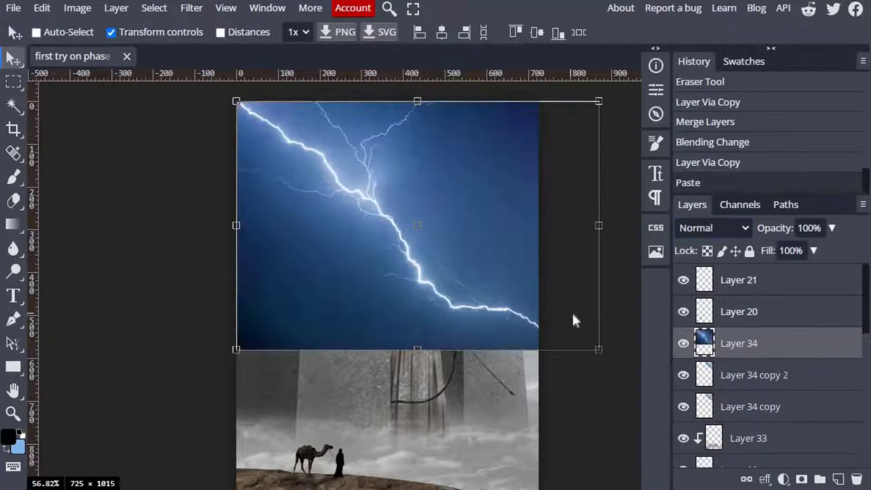
{"action": "mouse_move", "coordinate": [744, 343]}
{"action": "left_mouse_down"}
{"action": "mouse_move", "coordinate": [785, 425]}
{"action": "mouse_move", "coordinate": [786, 409]}
{"action": "left_mouse_up"}
{"action": "left_click", "coordinate": [712, 227]}
{"action": "key", "text": "ctrl+t"}
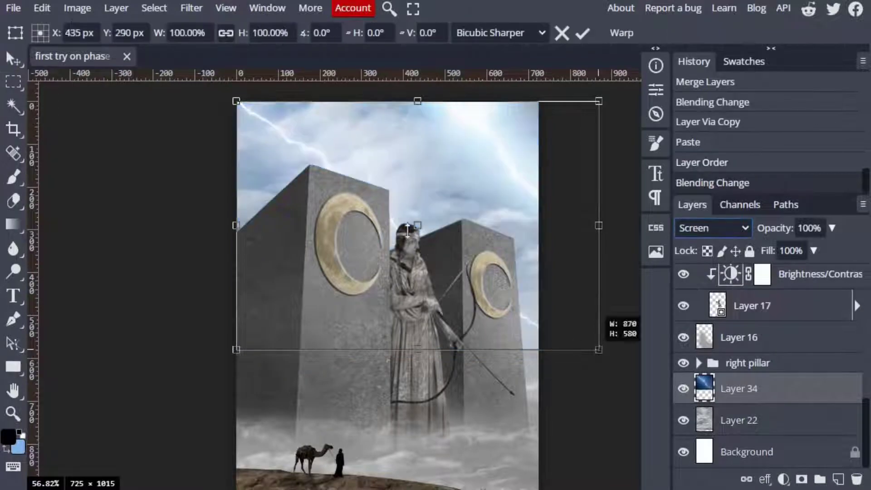
{"action": "left_click_drag", "start_coordinate": [598, 349], "coordinate": [358, 197]}
{"action": "left_click", "coordinate": [41, 8]}
{"action": "left_click", "coordinate": [236, 454]}
{"action": "left_click", "coordinate": [41, 8]}
{"action": "left_click", "coordinate": [233, 474]}
{"action": "left_click_drag", "start_coordinate": [276, 163], "coordinate": [285, 208]}
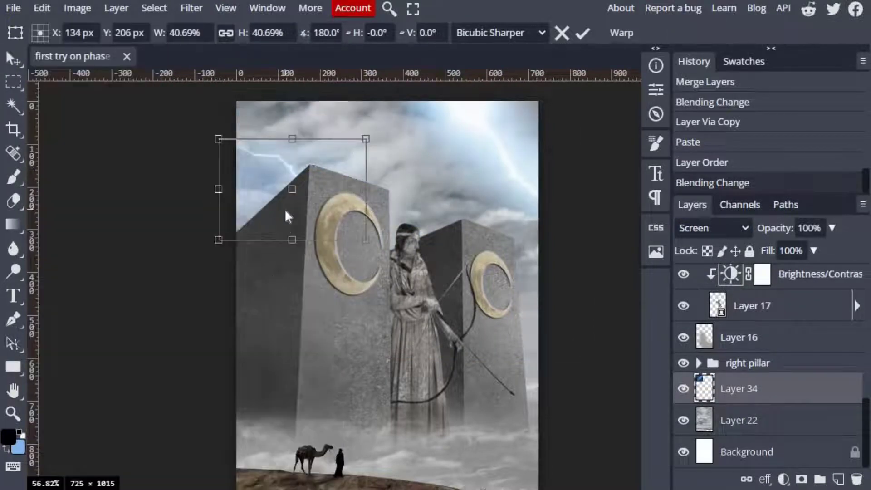
{"action": "key", "text": "Return"}
{"action": "left_click", "coordinate": [712, 228]}
Step: Test Color Dodge versus Screen on the new lightning and erase where it overlaps the pillars and statue
{"action": "left_click", "coordinate": [703, 95]}
{"action": "key", "text": "Up"}
{"action": "key", "text": "e"}
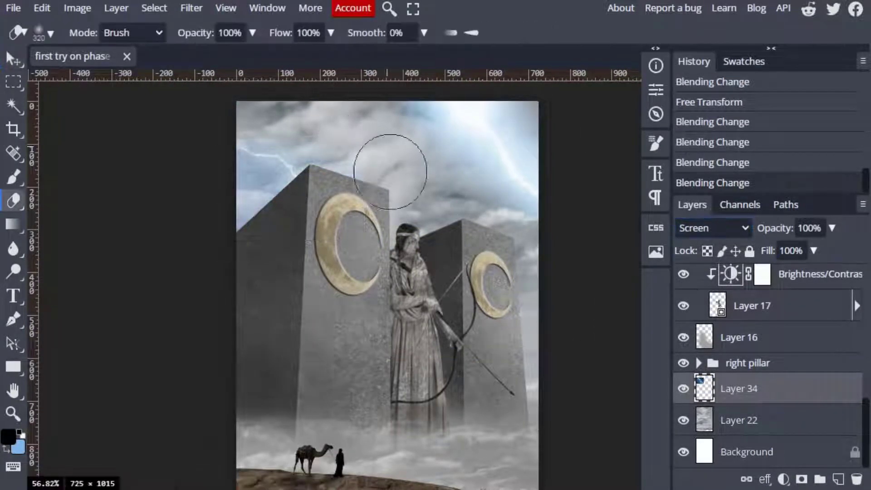
{"action": "left_click_drag", "start_coordinate": [513, 273], "coordinate": [399, 345]}
{"action": "right_click", "coordinate": [385, 147]}
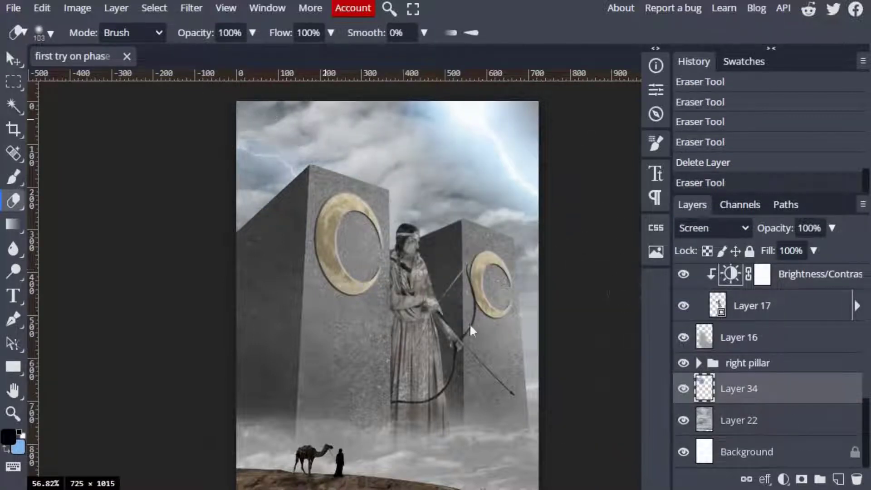
Step: Duplicate the top-left lightning and set the copy to Color Dodge at 66% opacity
{"action": "key", "text": "ctrl+j"}
{"action": "left_click", "coordinate": [712, 228]}
{"action": "left_click", "coordinate": [694, 103]}
{"action": "left_click", "coordinate": [832, 228]}
{"action": "left_click", "coordinate": [805, 251]}
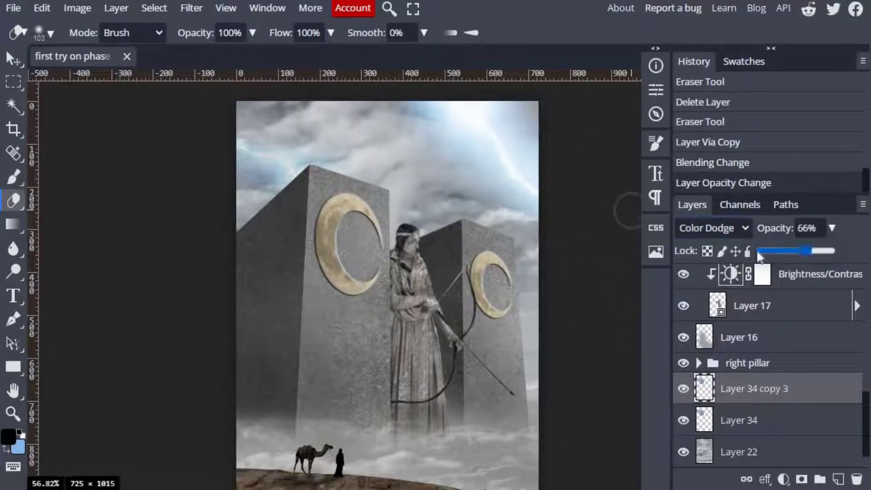
{"action": "left_click", "coordinate": [712, 228]}
Step: Merge Layer 34 into its copy, set the result to Color Dodge, and add an empty layer
{"action": "left_click", "coordinate": [708, 108]}
{"action": "left_click", "coordinate": [712, 227]}
{"action": "right_click", "coordinate": [816, 420]}
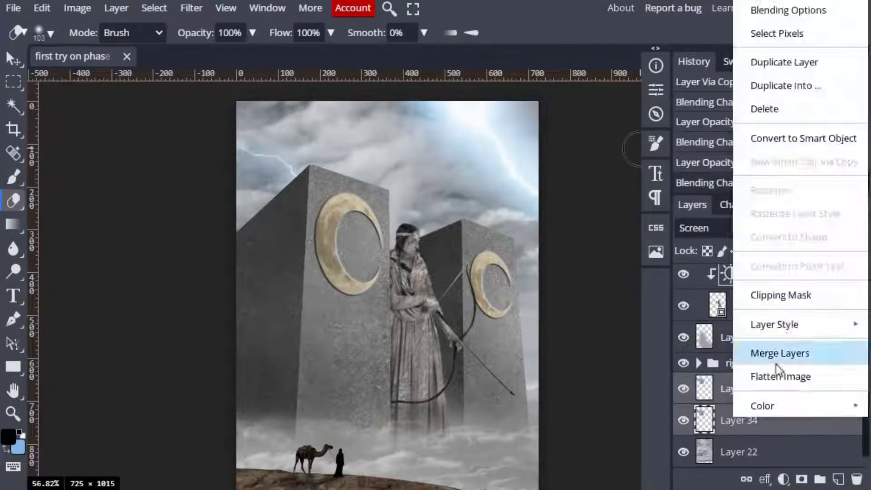
{"action": "left_click", "coordinate": [776, 358]}
{"action": "left_click", "coordinate": [712, 228]}
{"action": "left_click", "coordinate": [708, 165]}
{"action": "scroll", "coordinate": [716, 228], "scroll_direction": "up", "scroll_amount": 6}
{"action": "scroll", "coordinate": [716, 228], "scroll_direction": "down", "scroll_amount": 2}
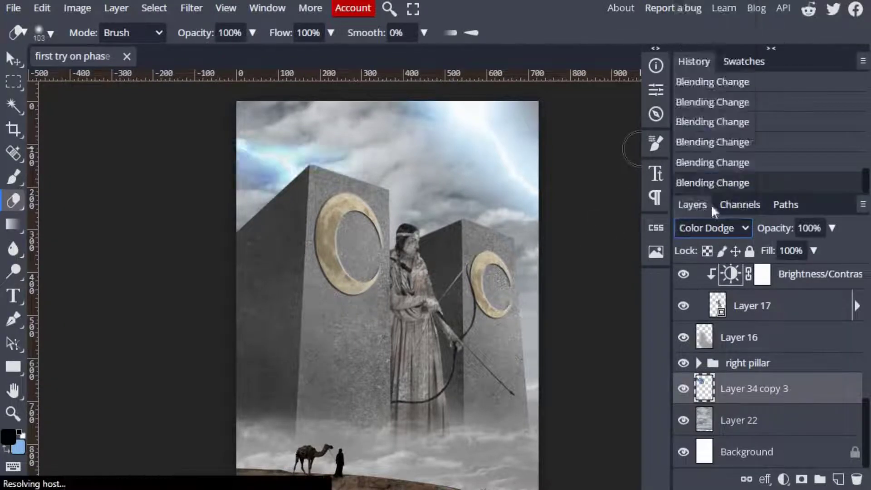
{"action": "left_click", "coordinate": [838, 479]}
Step: Paint a faint light blue Lighten glow across the sky near the left lightning
{"action": "key", "text": "x"}
{"action": "key", "text": "b"}
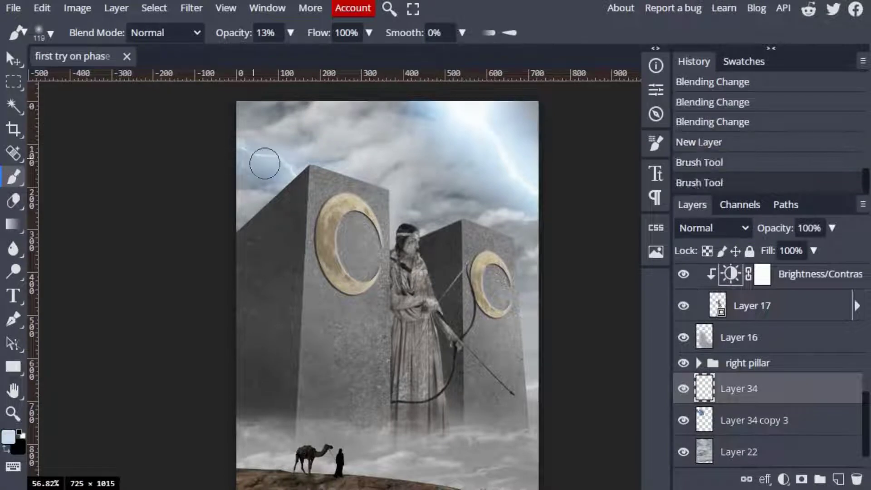
{"action": "key", "text": "shift+plus"}
{"action": "key", "text": "shift+plus"}
{"action": "key", "text": "shift+minus"}
{"action": "left_click", "coordinate": [326, 171]}
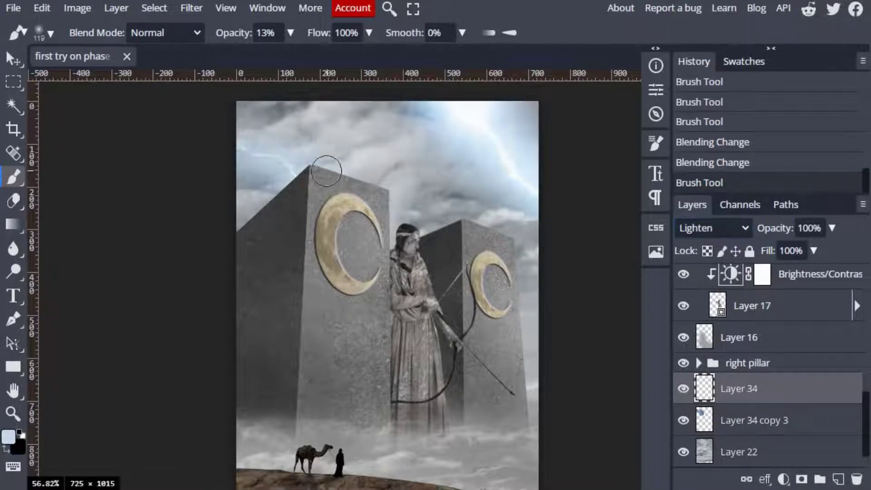
{"action": "left_click_drag", "start_coordinate": [326, 171], "coordinate": [469, 109]}
{"action": "left_click", "coordinate": [468, 109]}
{"action": "left_click_drag", "start_coordinate": [248, 149], "coordinate": [427, 193]}
{"action": "left_click", "coordinate": [278, 159], "text": "alt"}
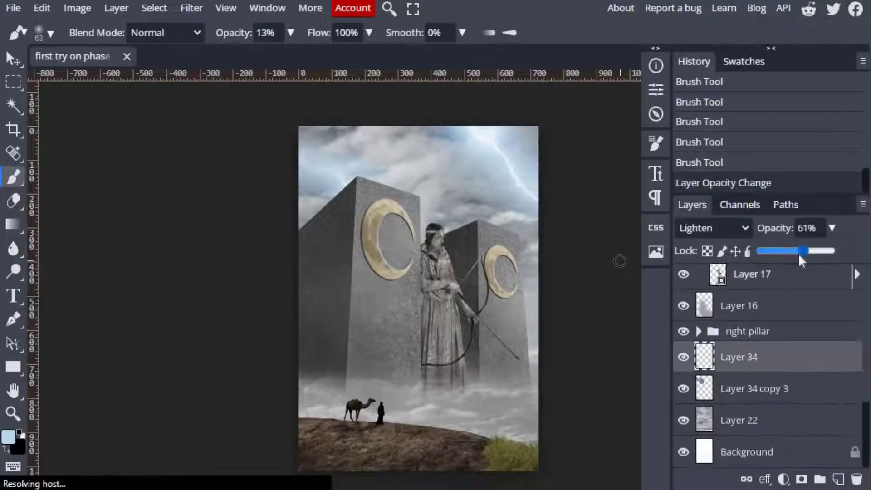
Step: Delete the extra lightning copy and set Layer 34 copy to 88% opacity
{"action": "key", "text": "Delete"}
{"action": "left_click", "coordinate": [832, 227]}
{"action": "left_click_drag", "start_coordinate": [810, 246], "coordinate": [824, 248]}
{"action": "left_click", "coordinate": [556, 403]}
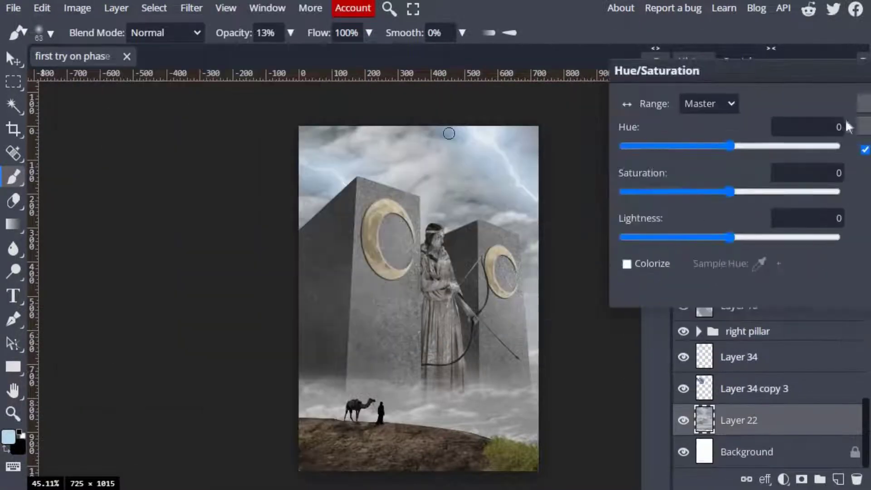
Step: Colorize Layer 22's clouds a cool blue with Saturation 18 and Lightness -11
{"action": "left_click", "coordinate": [626, 264]}
{"action": "left_click_drag", "start_coordinate": [730, 145], "coordinate": [622, 146]}
{"action": "left_click_drag", "start_coordinate": [730, 191], "coordinate": [750, 191]}
{"action": "left_click_drag", "start_coordinate": [682, 237], "coordinate": [718, 237]}
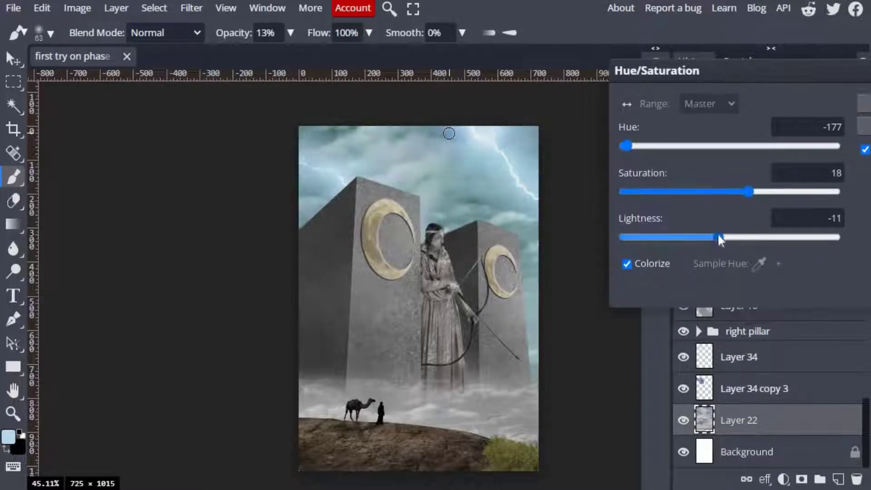
{"action": "mouse_move", "coordinate": [622, 145]}
{"action": "left_mouse_down"}
{"action": "mouse_move", "coordinate": [652, 145]}
{"action": "mouse_move", "coordinate": [641, 145]}
{"action": "left_mouse_up"}
{"action": "key", "text": "Return"}
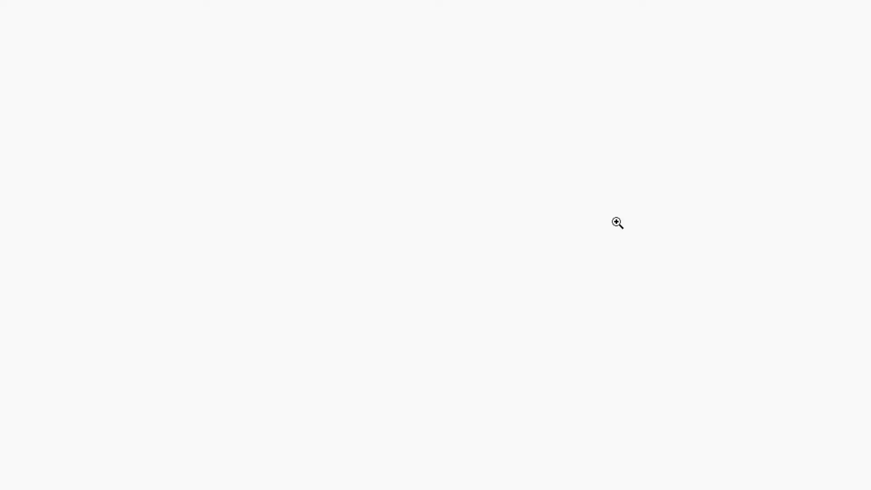
Step: Save the composition and pan across the temple's roofline and lower columns
{"action": "key", "text": "ctrl+s"}
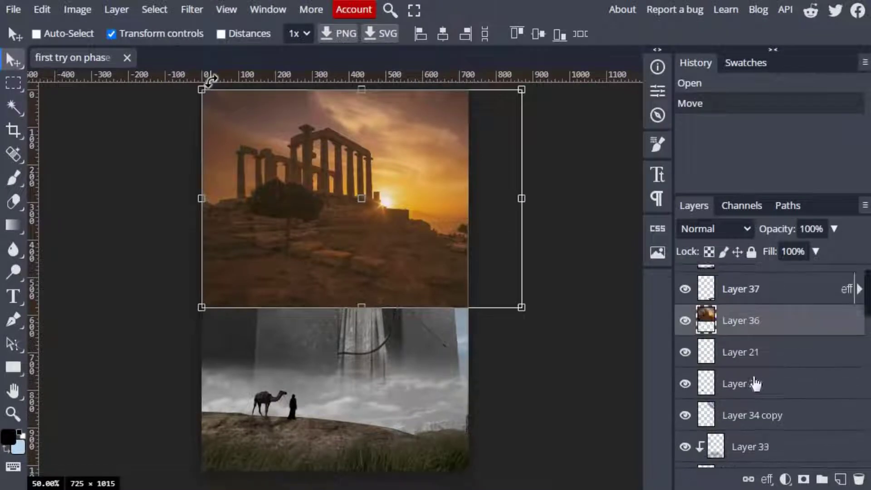
{"action": "scroll", "coordinate": [439, 331], "scroll_direction": "up", "scroll_amount": 2}
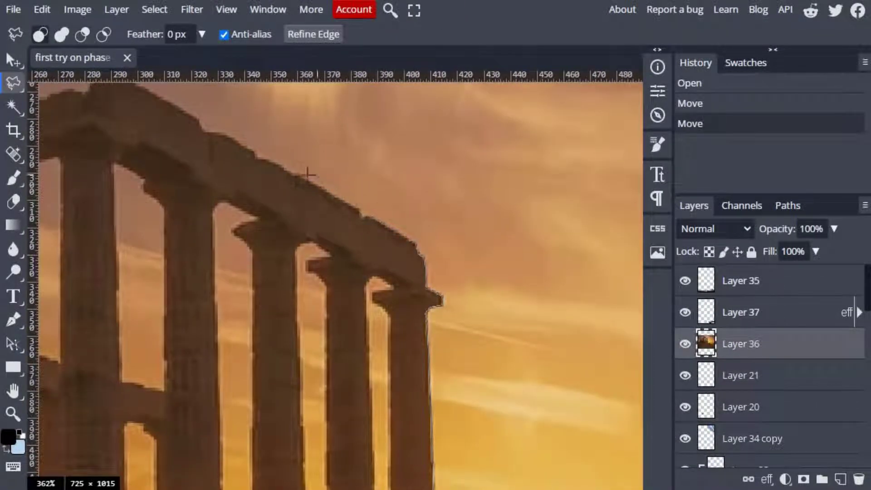
{"action": "left_click_drag", "start_coordinate": [307, 174], "coordinate": [341, 240]}
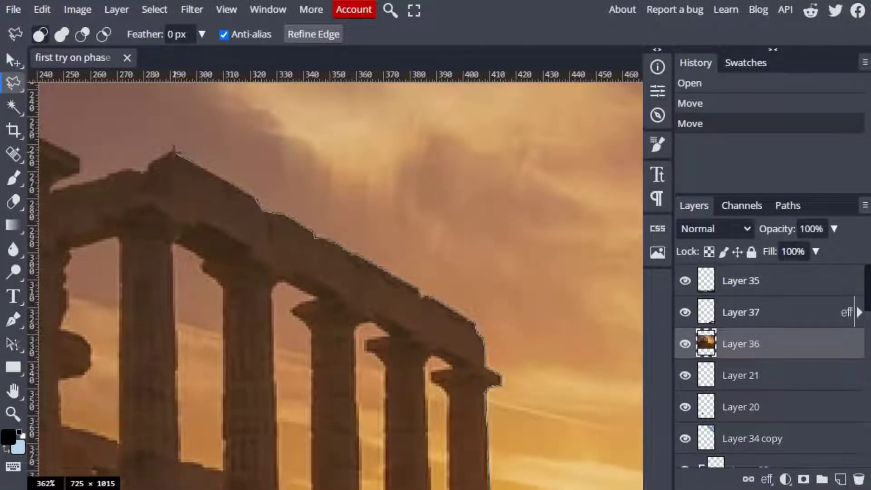
{"action": "left_click_drag", "start_coordinate": [151, 161], "coordinate": [230, 249]}
{"action": "scroll", "coordinate": [129, 277], "scroll_direction": "down", "scroll_amount": 3}
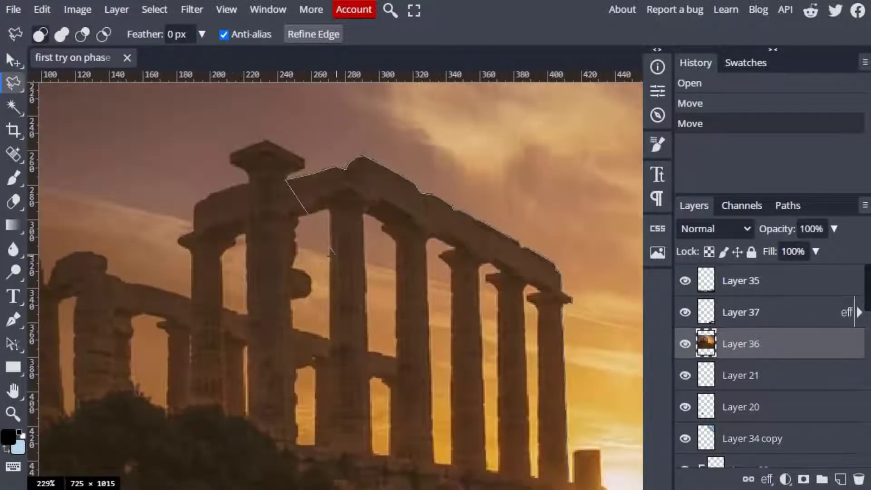
{"action": "scroll", "coordinate": [292, 236], "scroll_direction": "up", "scroll_amount": 4}
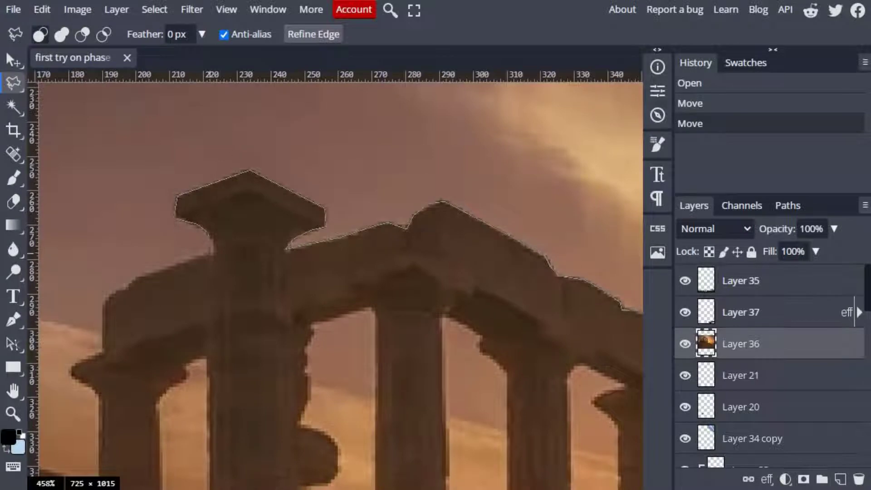
{"action": "left_click_drag", "start_coordinate": [209, 266], "coordinate": [281, 136]}
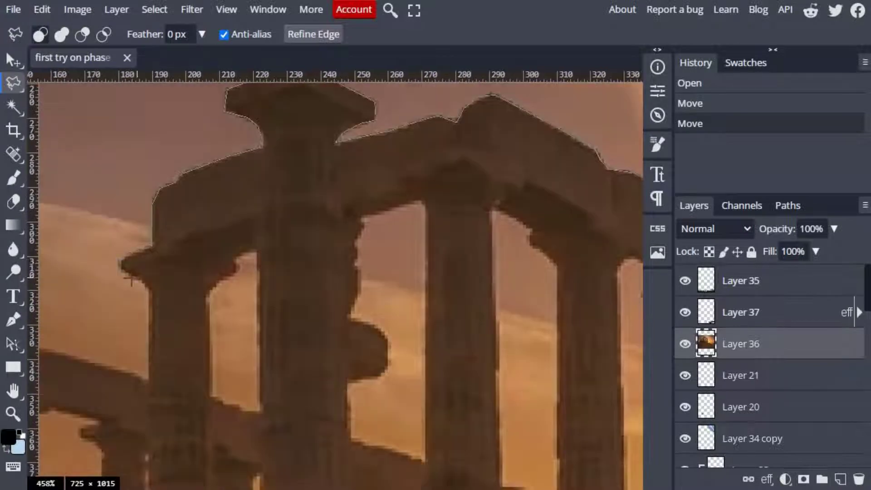
{"action": "left_click_drag", "start_coordinate": [131, 281], "coordinate": [193, 149]}
Step: Trace polygonal lasso points around the foreground temple's column bases and columns
{"action": "scroll", "coordinate": [230, 410], "scroll_direction": "down", "scroll_amount": 3}
{"action": "scroll", "coordinate": [331, 346], "scroll_direction": "up", "scroll_amount": 2}
{"action": "left_click", "coordinate": [190, 368]}
{"action": "left_click", "coordinate": [214, 368]}
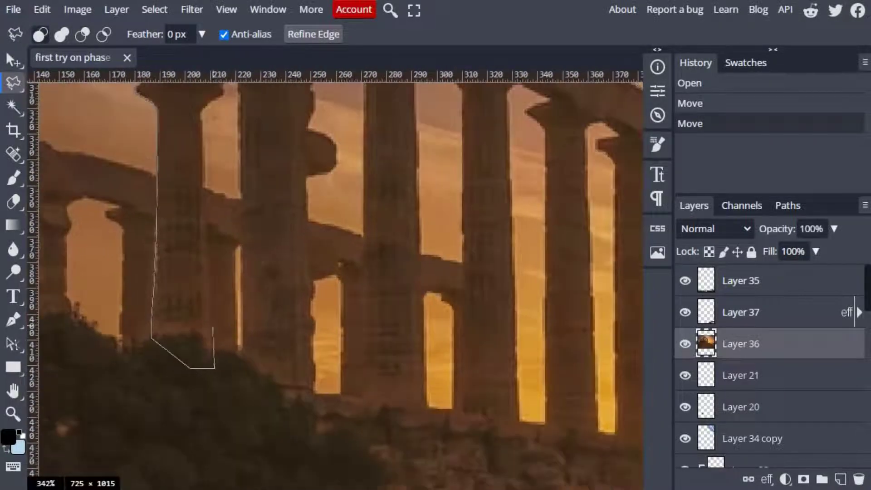
{"action": "scroll", "coordinate": [210, 109], "scroll_direction": "down", "scroll_amount": 3}
{"action": "scroll", "coordinate": [278, 317], "scroll_direction": "up", "scroll_amount": 4}
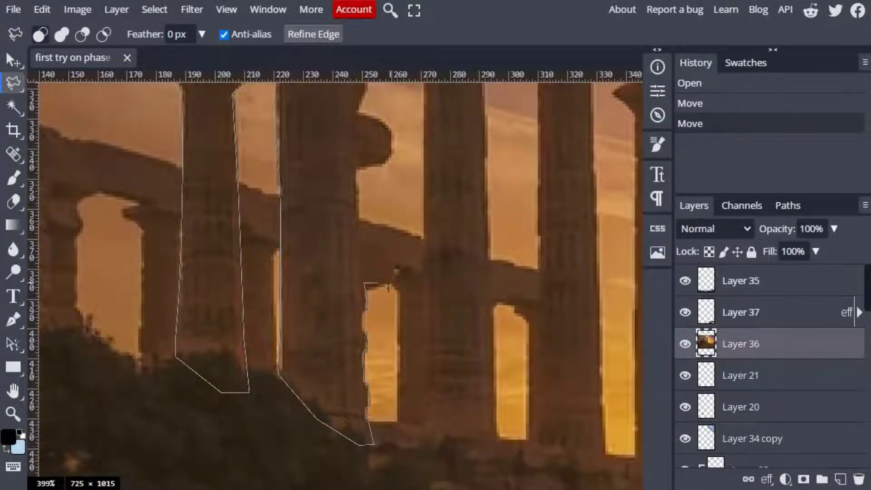
{"action": "left_click_drag", "start_coordinate": [365, 220], "coordinate": [365, 327]}
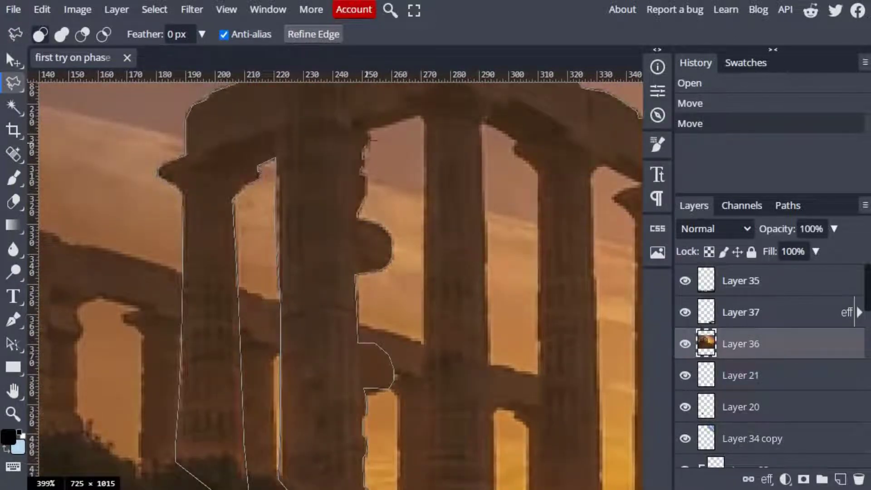
{"action": "scroll", "coordinate": [422, 343], "scroll_direction": "down", "scroll_amount": 3}
{"action": "scroll", "coordinate": [496, 428], "scroll_direction": "up", "scroll_amount": 2}
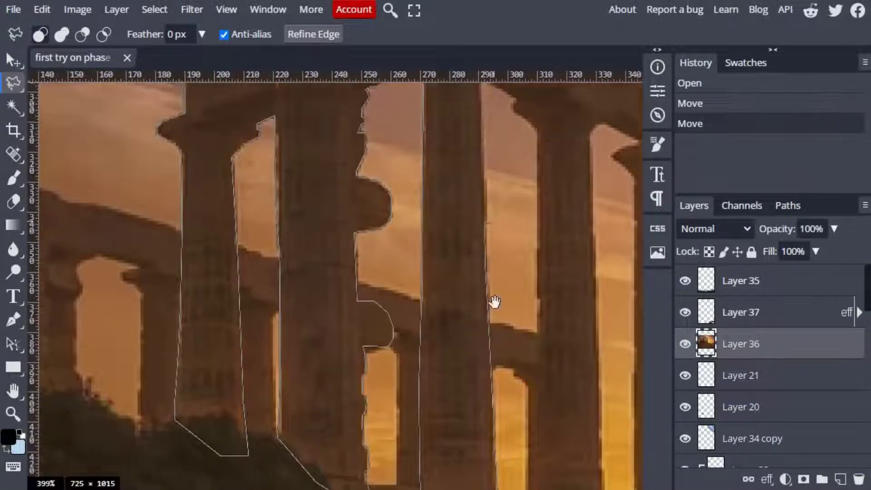
{"action": "scroll", "coordinate": [493, 301], "scroll_direction": "up", "scroll_amount": 3}
{"action": "scroll", "coordinate": [532, 210], "scroll_direction": "down", "scroll_amount": 3}
{"action": "scroll", "coordinate": [529, 212], "scroll_direction": "right", "scroll_amount": 2}
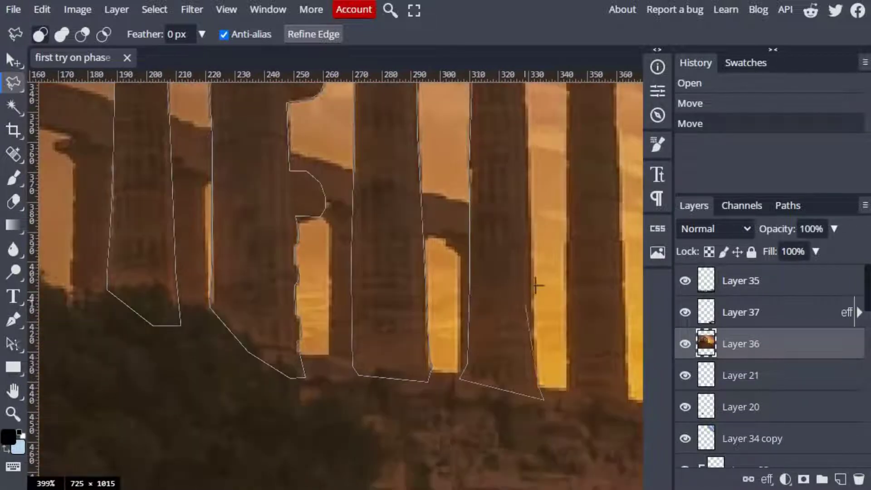
{"action": "scroll", "coordinate": [523, 214], "scroll_direction": "up", "scroll_amount": 3}
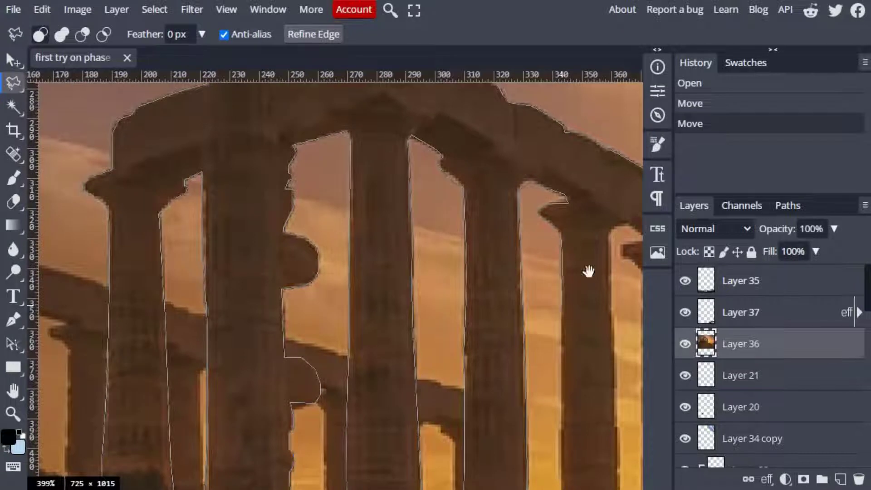
{"action": "scroll", "coordinate": [588, 271], "scroll_direction": "down", "scroll_amount": 3}
{"action": "scroll", "coordinate": [522, 213], "scroll_direction": "right", "scroll_amount": 2}
{"action": "scroll", "coordinate": [452, 151], "scroll_direction": "up", "scroll_amount": 3}
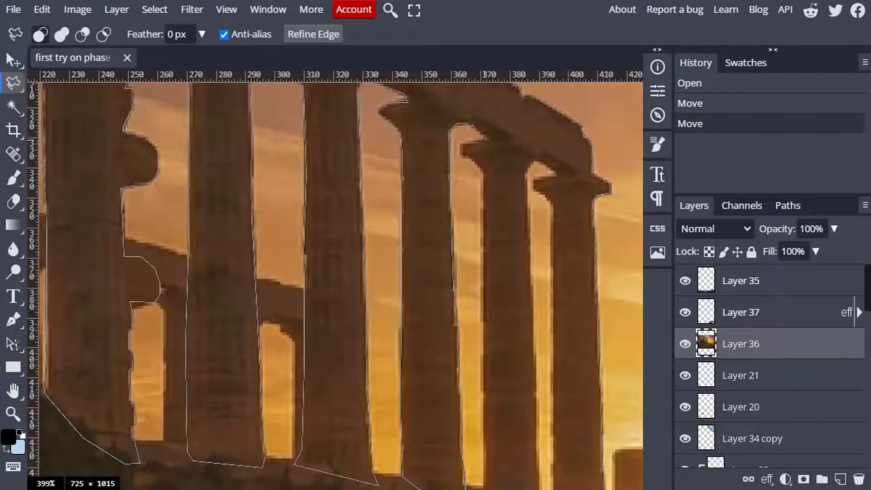
{"action": "scroll", "coordinate": [481, 370], "scroll_direction": "down", "scroll_amount": 2}
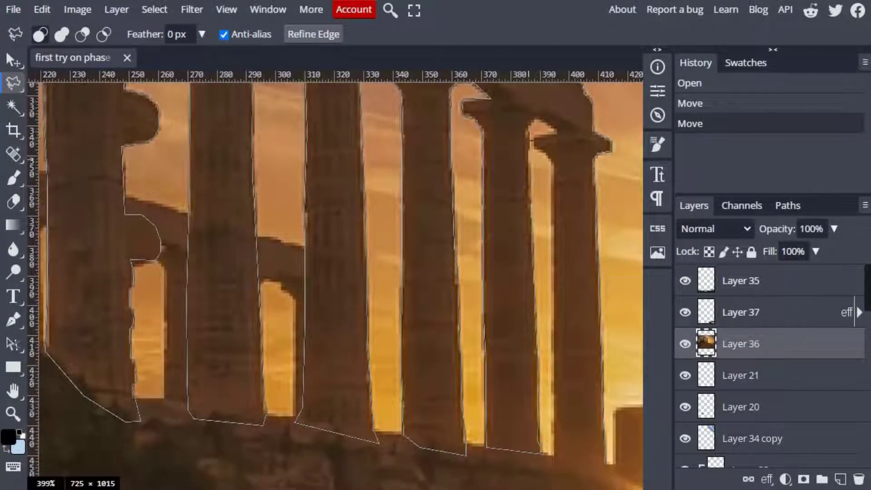
Step: Close the outline, copy the temple onto its own layer, and hide the sunset photo
{"action": "key", "text": "Return"}
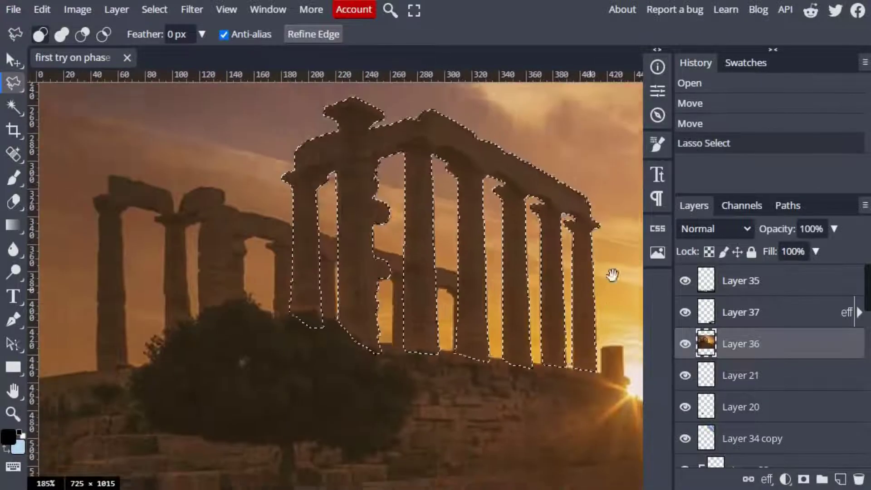
{"action": "key", "text": "ctrl+j"}
{"action": "left_click", "coordinate": [685, 375]}
Step: Enlarge the copied temple columns and place them at the composite's lower left
{"action": "key", "text": "ctrl+t"}
{"action": "left_click_drag", "start_coordinate": [495, 320], "coordinate": [518, 338]}
{"action": "key", "text": "Return"}
{"action": "left_click_drag", "start_coordinate": [456, 315], "coordinate": [295, 339]}
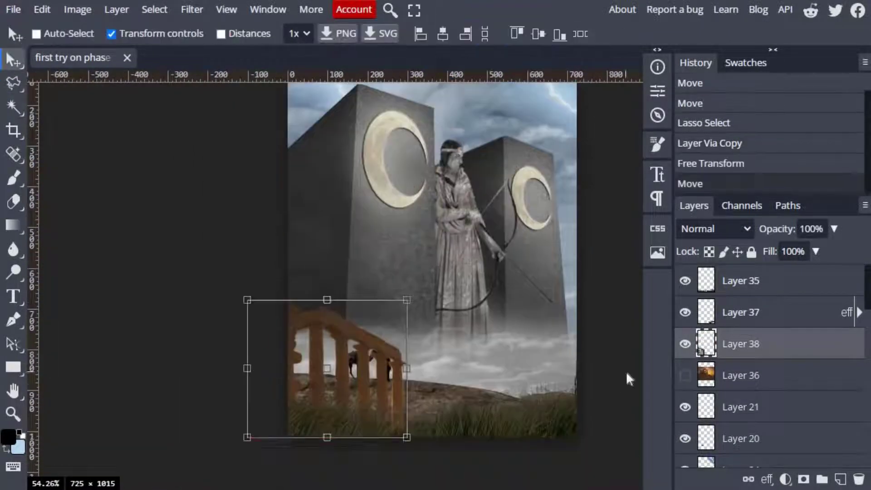
{"action": "key", "text": "ctrl+t"}
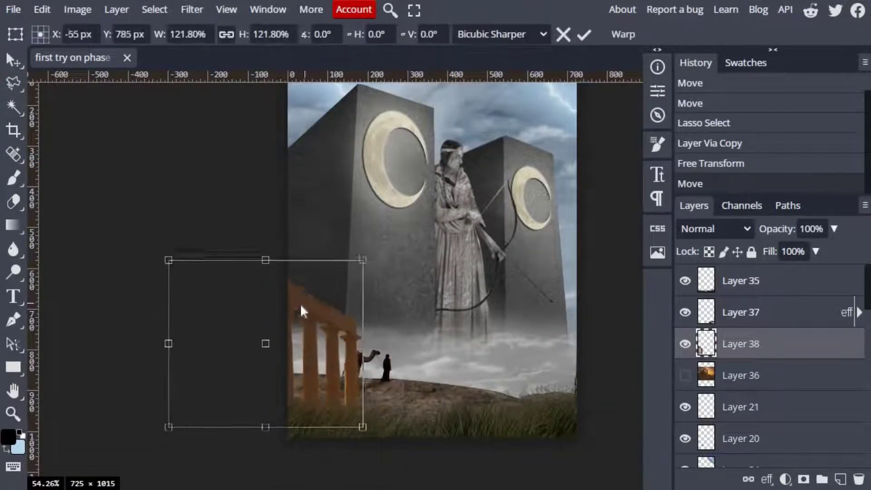
{"action": "left_click_drag", "start_coordinate": [301, 307], "coordinate": [302, 311]}
{"action": "key", "text": "Return"}
Step: Desaturate the columns to -46 with Hue/Saturation; an inner shadow is tried and undone
{"action": "key", "text": "ctrl+u"}
{"action": "left_click_drag", "start_coordinate": [368, 126], "coordinate": [686, 78]}
{"action": "left_click_drag", "start_coordinate": [549, 195], "coordinate": [499, 192]}
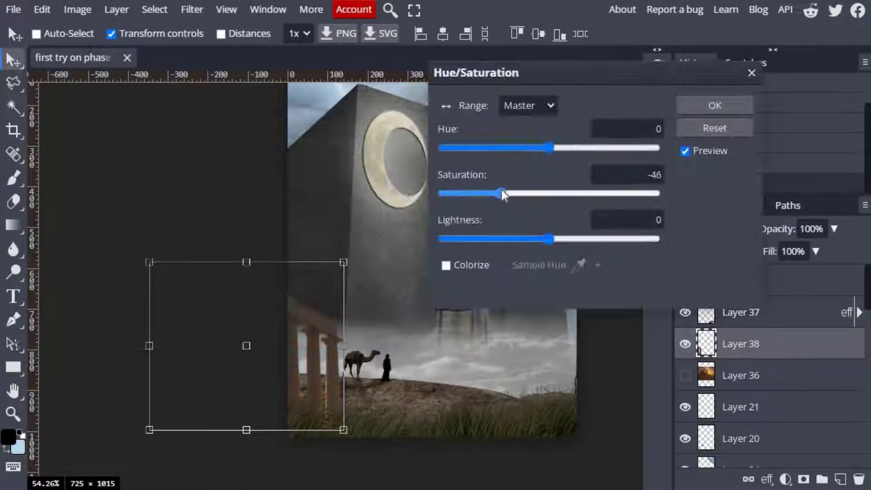
{"action": "left_click", "coordinate": [714, 107]}
{"action": "left_click", "coordinate": [513, 249]}
{"action": "left_click_drag", "start_coordinate": [755, 207], "coordinate": [722, 209]}
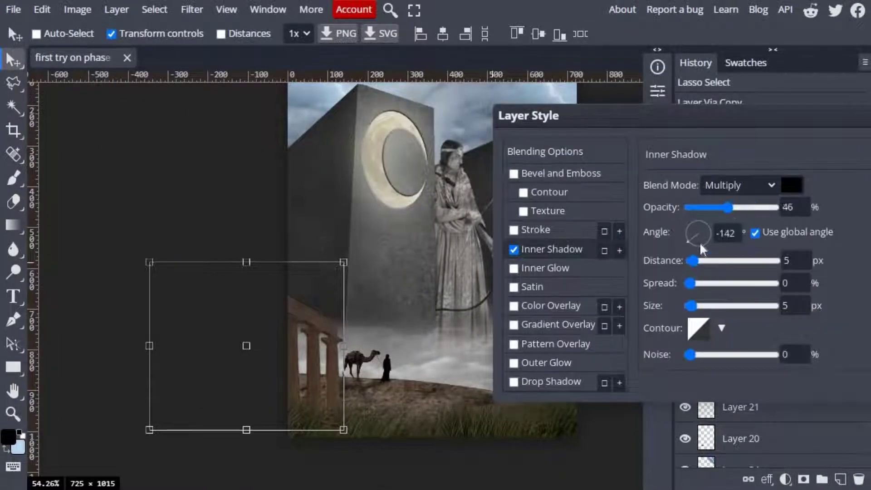
{"action": "key", "text": "Return"}
{"action": "key", "text": "ctrl+z"}
{"action": "key", "text": "ctrl+z"}
{"action": "key", "text": "ctrl+z"}
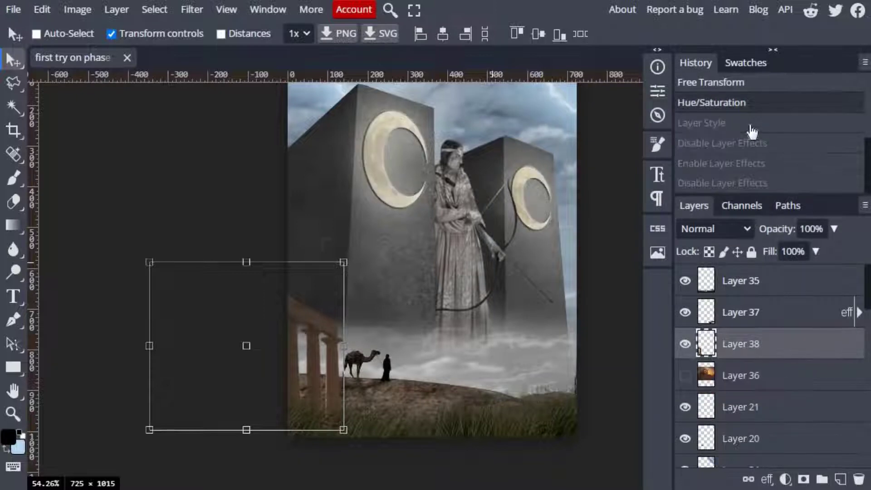
Step: Add a new empty layer clipped to the temple columns for shading
{"action": "left_click", "coordinate": [840, 479]}
{"action": "right_click", "coordinate": [749, 344]}
{"action": "left_click", "coordinate": [753, 363]}
{"action": "key", "text": "b"}
{"action": "right_click", "coordinate": [532, 273]}
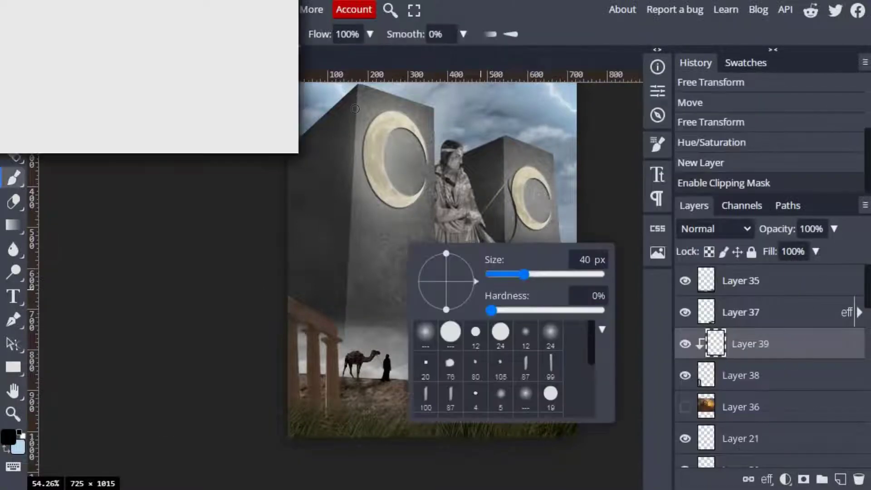
Step: Paint two dark shading strokes down the columns on the clipped layer
{"action": "scroll", "coordinate": [300, 278], "scroll_direction": "up", "scroll_amount": 5}
{"action": "left_click_drag", "start_coordinate": [299, 277], "coordinate": [313, 435]}
{"action": "left_click_drag", "start_coordinate": [324, 276], "coordinate": [327, 437]}
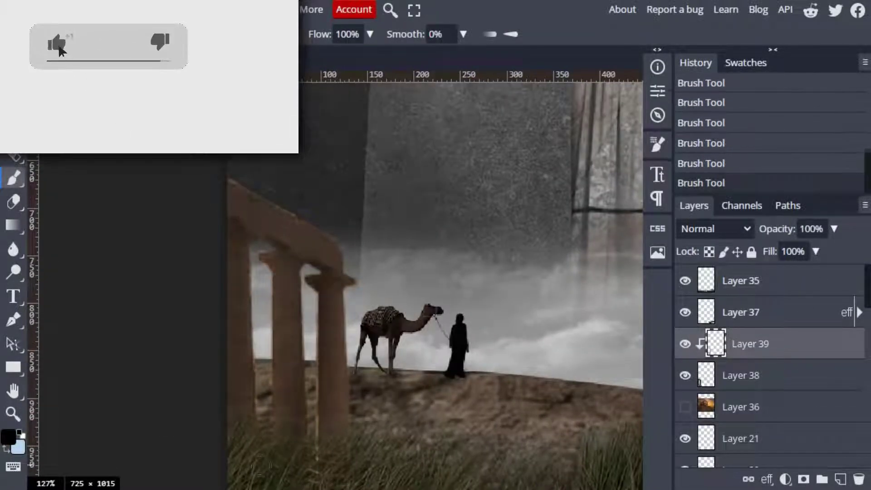
{"action": "scroll", "coordinate": [317, 324], "scroll_direction": "down", "scroll_amount": 5}
{"action": "scroll", "coordinate": [317, 324], "scroll_direction": "down", "scroll_amount": 2}
Step: Lower Layer 38's saturation to -73 with Hue/Saturation
{"action": "left_click", "coordinate": [809, 376]}
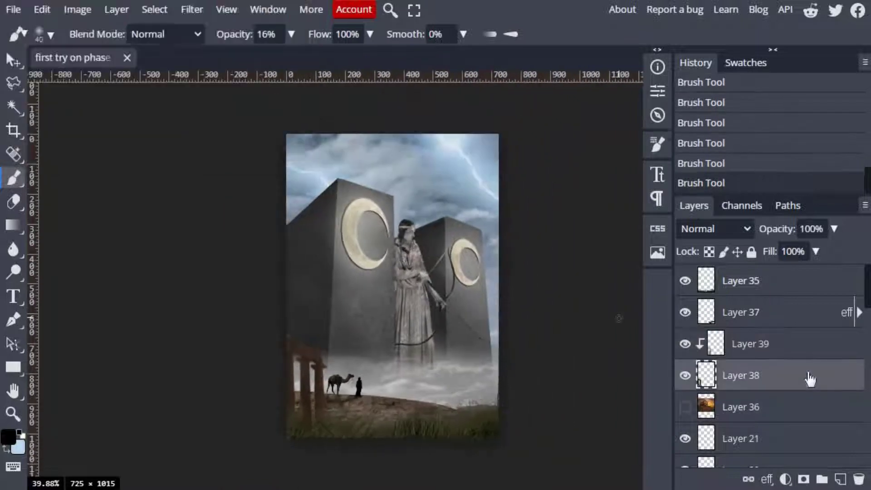
{"action": "left_click", "coordinate": [78, 9]}
{"action": "left_click", "coordinate": [268, 136]}
{"action": "left_click_drag", "start_coordinate": [549, 193], "coordinate": [473, 193]}
{"action": "key", "text": "Return"}
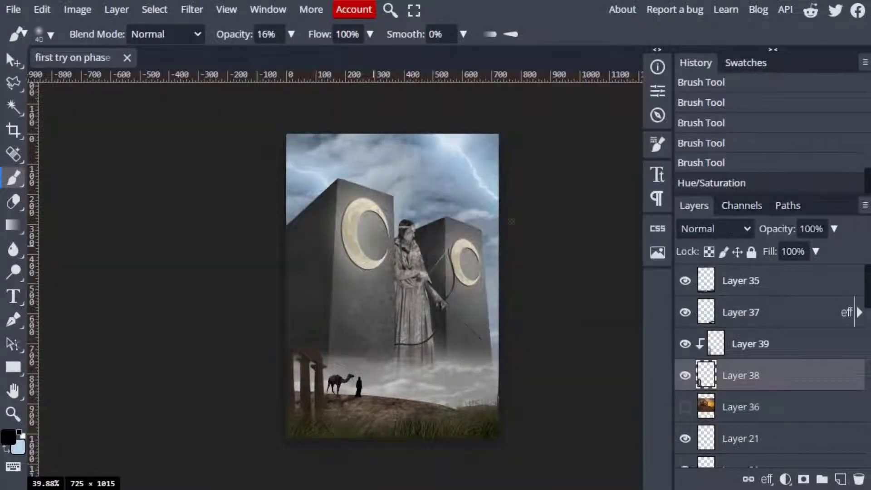
{"action": "scroll", "coordinate": [777, 350], "scroll_direction": "up", "scroll_amount": 5}
Step: On Layer 32 in the God of the moon group, darken the statue's left edge
{"action": "left_click", "coordinate": [701, 317]}
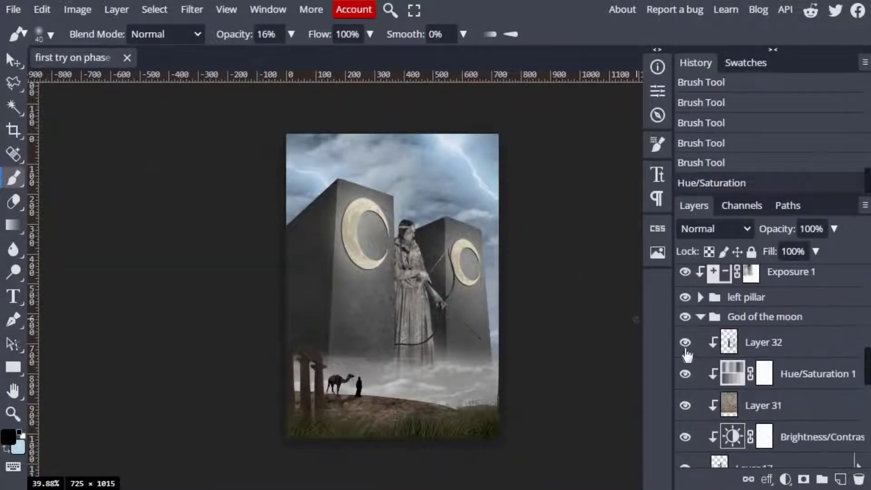
{"action": "left_click", "coordinate": [771, 343]}
{"action": "scroll", "coordinate": [410, 248], "scroll_direction": "up", "scroll_amount": 5}
{"action": "left_click", "coordinate": [368, 245]}
{"action": "mouse_move", "coordinate": [368, 244]}
{"action": "left_mouse_down"}
{"action": "mouse_move", "coordinate": [377, 295]}
{"action": "mouse_move", "coordinate": [361, 341]}
{"action": "left_mouse_up"}
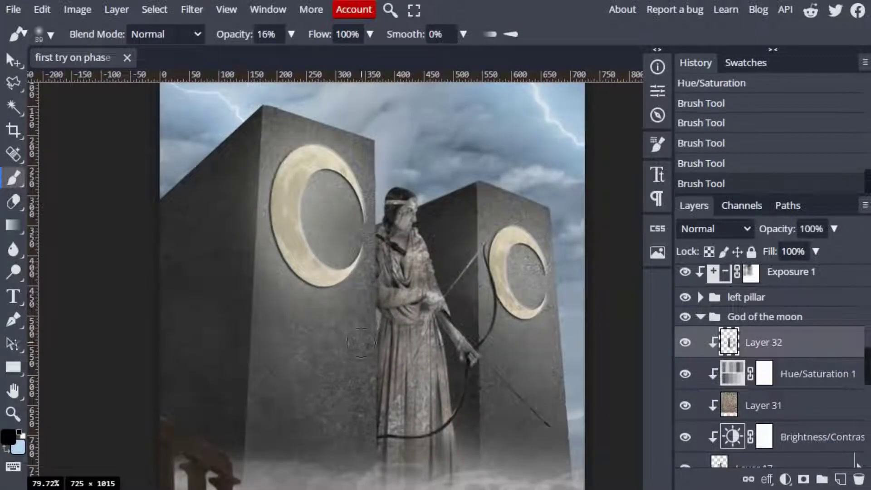
Step: Add Layer 40 clipped to the statue and choose a pale blue paint colour
{"action": "left_click", "coordinate": [840, 479]}
{"action": "right_click", "coordinate": [767, 342]}
{"action": "left_click", "coordinate": [740, 365]}
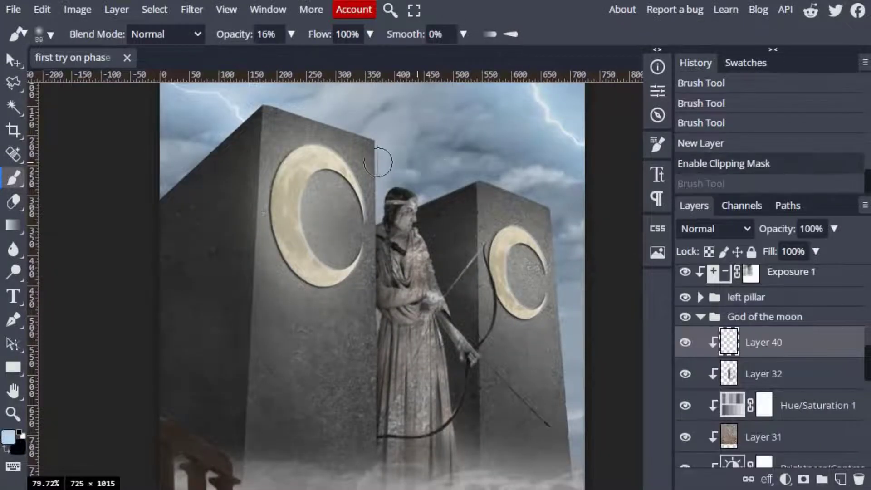
{"action": "key", "text": "x"}
{"action": "left_click", "coordinate": [8, 436]}
{"action": "left_click", "coordinate": [386, 329]}
Step: Paint soft highlights on the head, then with an 8 px brush along the bow and arm
{"action": "scroll", "coordinate": [369, 182], "scroll_direction": "up", "scroll_amount": 3}
{"action": "left_click_drag", "start_coordinate": [409, 190], "coordinate": [368, 178]}
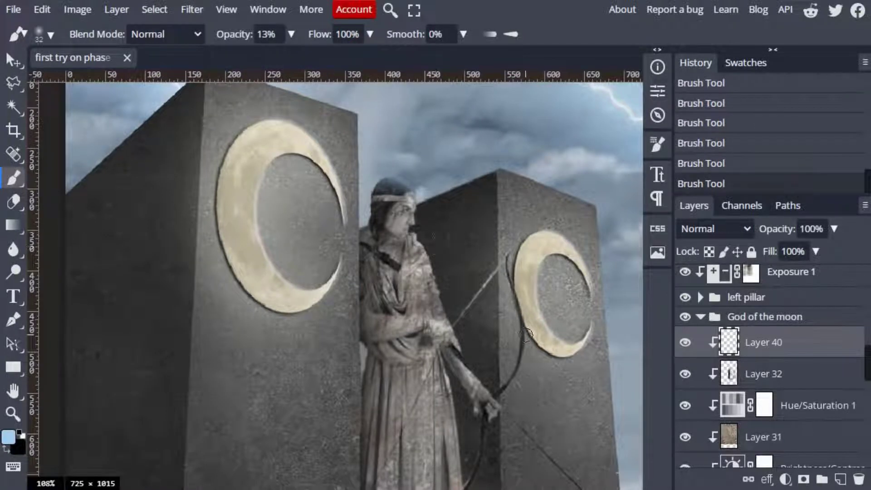
{"action": "scroll", "coordinate": [558, 317], "scroll_direction": "up", "scroll_amount": 3}
{"action": "right_click", "coordinate": [508, 372]}
{"action": "left_click_drag", "start_coordinate": [622, 342], "coordinate": [608, 342]}
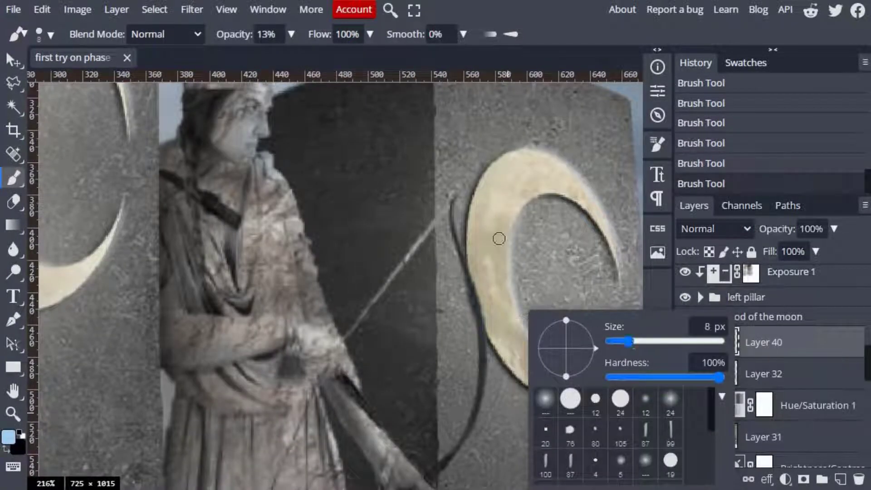
{"action": "scroll", "coordinate": [439, 213], "scroll_direction": "up", "scroll_amount": 2}
{"action": "left_click_drag", "start_coordinate": [439, 184], "coordinate": [453, 267]}
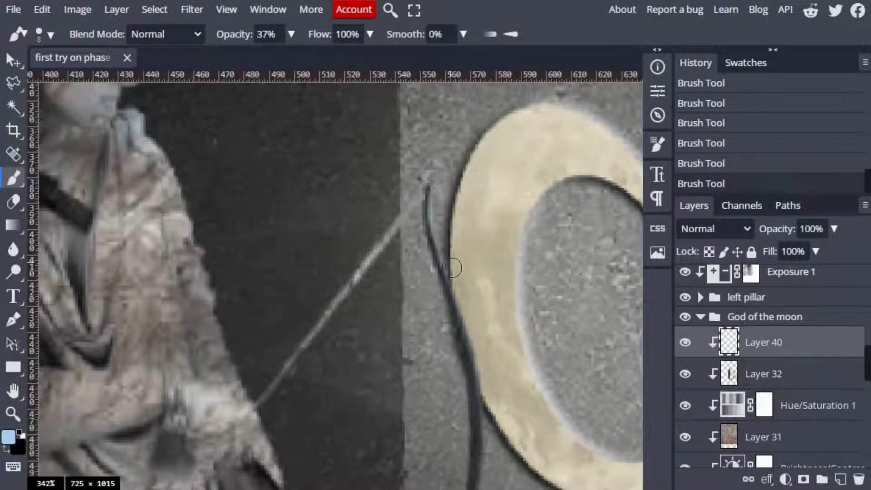
{"action": "scroll", "coordinate": [453, 299], "scroll_direction": "down", "scroll_amount": 2}
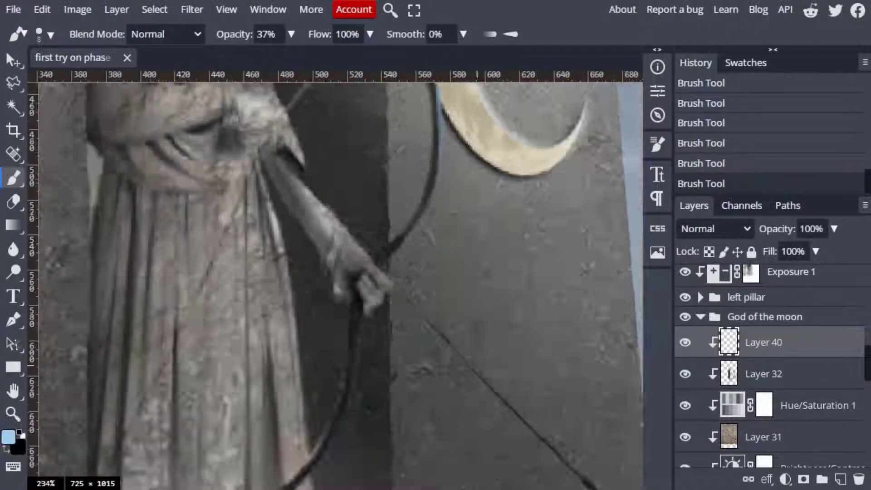
{"action": "mouse_move", "coordinate": [320, 248]}
{"action": "left_mouse_down"}
{"action": "mouse_move", "coordinate": [358, 288]}
{"action": "mouse_move", "coordinate": [281, 165]}
{"action": "left_mouse_up"}
Step: With a 42 px brush, highlight the arrow and set brush opacity to 23%
{"action": "right_click", "coordinate": [582, 369]}
{"action": "left_click_drag", "start_coordinate": [551, 333], "coordinate": [567, 333]}
{"action": "left_click_drag", "start_coordinate": [376, 268], "coordinate": [435, 345]}
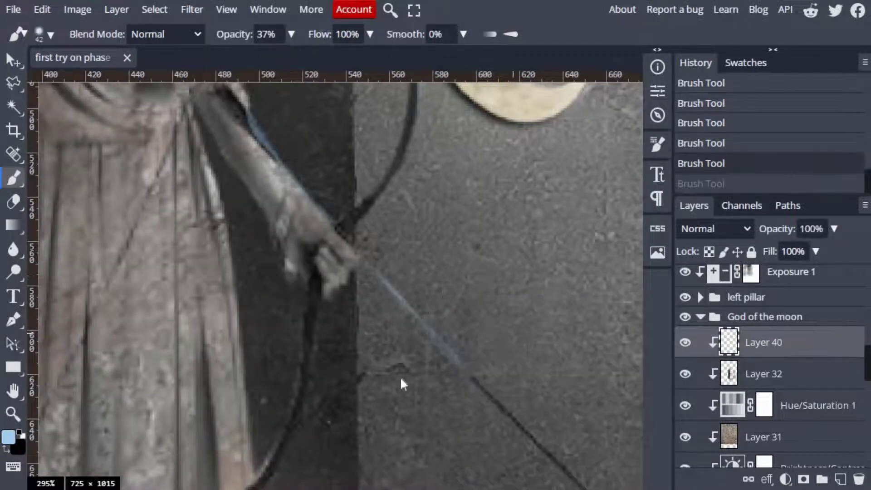
{"action": "key", "text": "ctrl+z"}
{"action": "key", "text": "ctrl+shift+z"}
{"action": "left_click", "coordinate": [292, 34]}
{"action": "left_click_drag", "start_coordinate": [245, 56], "coordinate": [232, 59]}
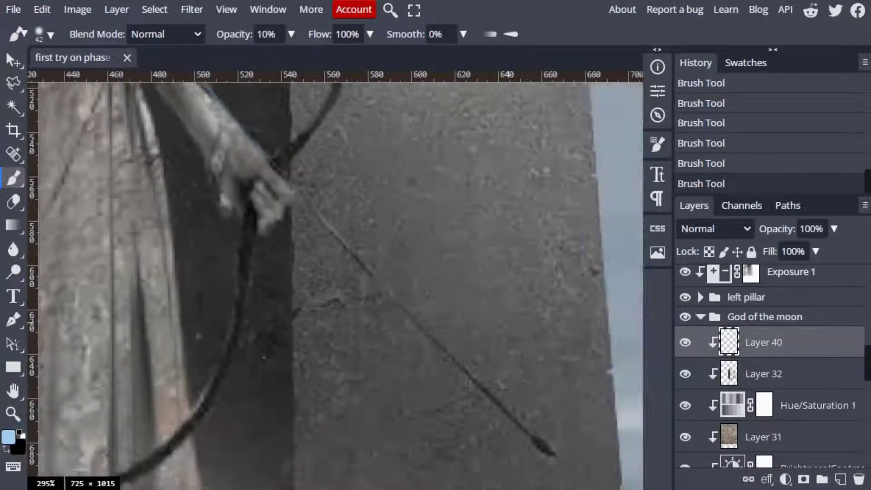
{"action": "scroll", "coordinate": [408, 272], "scroll_direction": "up", "scroll_amount": 10}
Step: Erase stray paint near the statue's head with the Eraser at 12% opacity
{"action": "key", "text": "e"}
{"action": "key", "text": "1"}
{"action": "key", "text": "2"}
{"action": "right_click", "coordinate": [345, 177]}
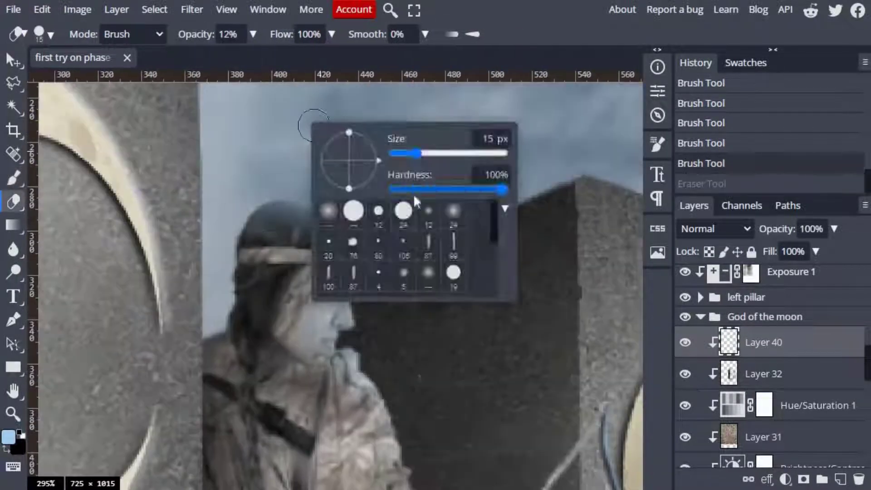
{"action": "left_click", "coordinate": [342, 237]}
{"action": "left_click", "coordinate": [345, 300]}
{"action": "scroll", "coordinate": [391, 236], "scroll_direction": "down", "scroll_amount": 5}
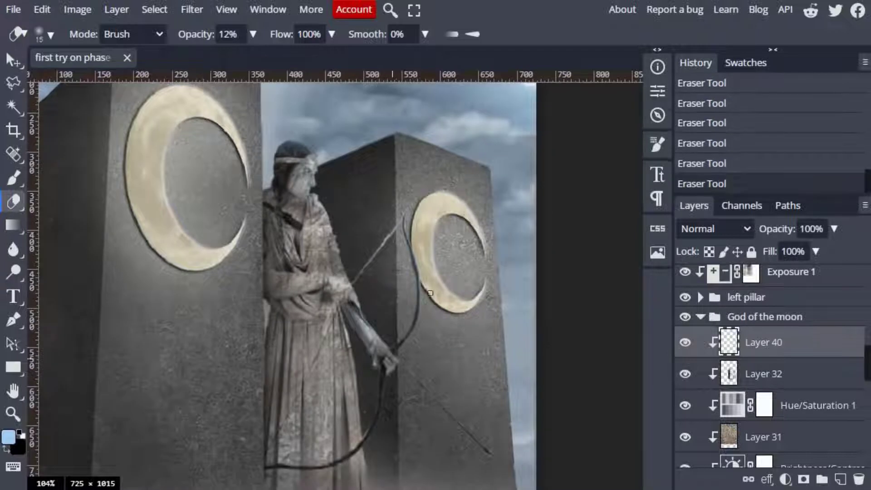
Step: Add a new layer, set tool opacity to 34% and adjust brush settings
{"action": "scroll", "coordinate": [432, 309], "scroll_direction": "down", "scroll_amount": 3}
{"action": "left_click", "coordinate": [840, 480]}
{"action": "right_click", "coordinate": [396, 243]}
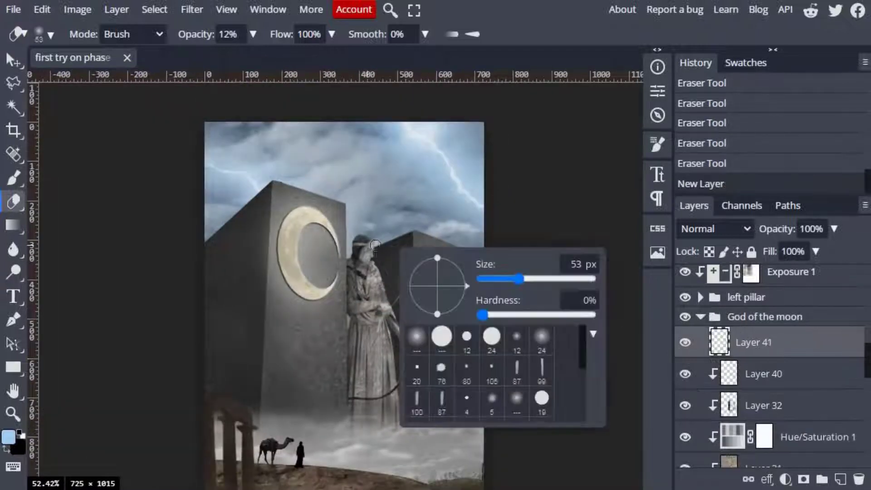
{"action": "scroll", "coordinate": [373, 238], "scroll_direction": "up", "scroll_amount": 6}
{"action": "key", "text": "3"}
{"action": "key", "text": "4"}
{"action": "key", "text": "b"}
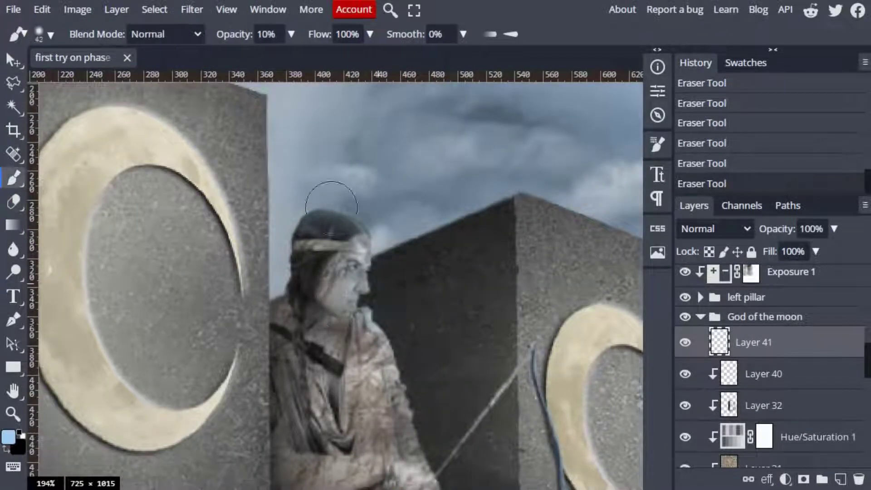
{"action": "right_click", "coordinate": [399, 290]}
{"action": "scroll", "coordinate": [399, 290], "scroll_direction": "down", "scroll_amount": 4}
{"action": "left_click", "coordinate": [715, 229]}
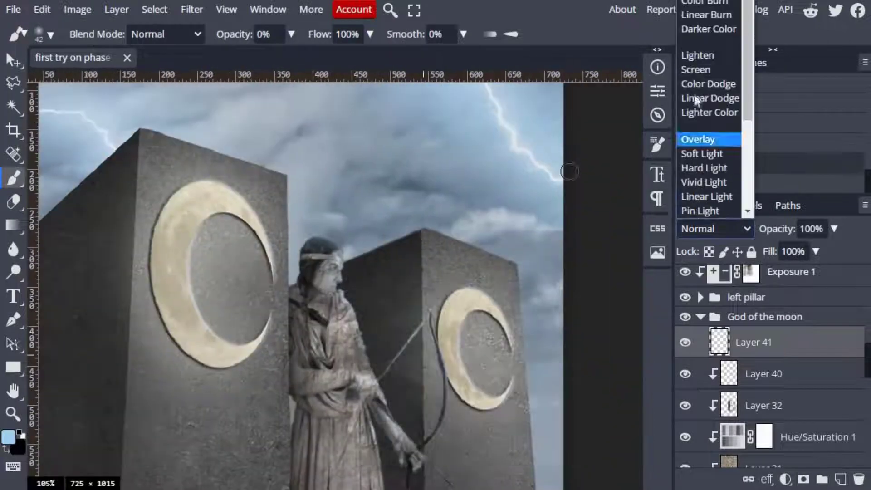
Step: Set Layer 41 to Lighten and brighten the statue at 14% opacity, then undo the strokes
{"action": "left_click", "coordinate": [644, 52]}
{"action": "left_click", "coordinate": [291, 34]}
{"action": "left_click_drag", "start_coordinate": [225, 57], "coordinate": [232, 57]}
{"action": "left_click", "coordinate": [360, 280]}
{"action": "key", "text": "e"}
{"action": "key", "text": "b"}
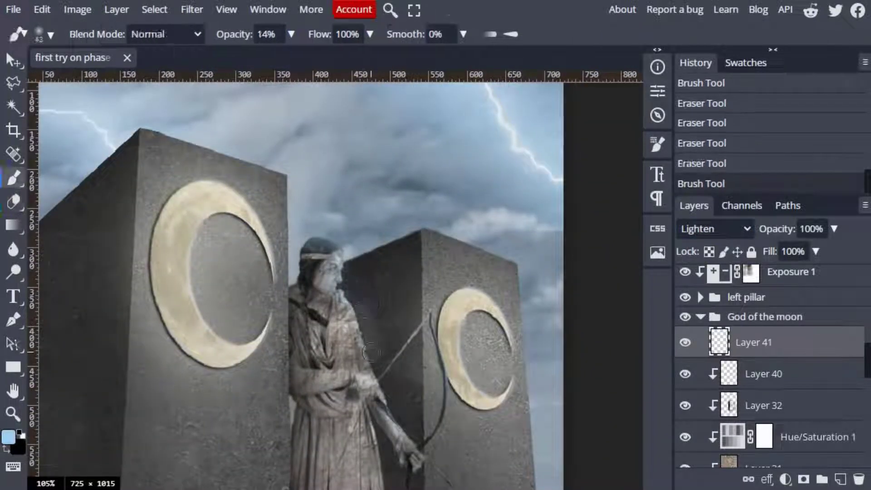
{"action": "left_click_drag", "start_coordinate": [363, 304], "coordinate": [369, 363]}
{"action": "scroll", "coordinate": [528, 279], "scroll_direction": "down", "scroll_amount": 3}
{"action": "key", "text": "ctrl+z"}
{"action": "key", "text": "ctrl+z"}
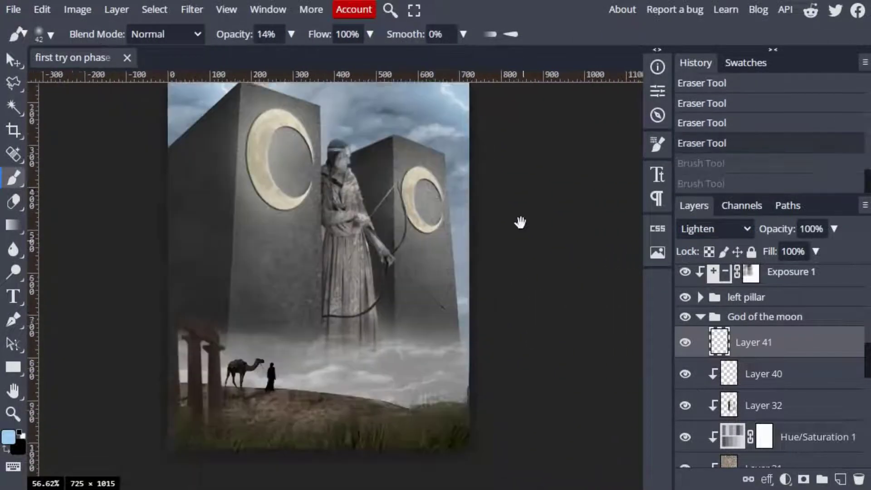
Step: Above Layer 37, paint black with a 164 px brush to darken the ground along the bottom
{"action": "scroll", "coordinate": [544, 272], "scroll_direction": "down", "scroll_amount": 2}
{"action": "scroll", "coordinate": [771, 363], "scroll_direction": "down", "scroll_amount": 3}
{"action": "left_click", "coordinate": [771, 343]}
{"action": "key", "text": "ctrl+shift+n"}
{"action": "key", "text": "x"}
{"action": "key", "text": "bracketright"}
{"action": "key", "text": "bracketright"}
{"action": "key", "text": "bracketright"}
{"action": "mouse_move", "coordinate": [254, 454]}
{"action": "left_mouse_down"}
{"action": "mouse_move", "coordinate": [481, 453]}
{"action": "mouse_move", "coordinate": [436, 463]}
{"action": "left_mouse_up"}
{"action": "left_click_drag", "start_coordinate": [241, 463], "coordinate": [508, 458]}
{"action": "left_click_drag", "start_coordinate": [435, 453], "coordinate": [508, 454]}
{"action": "left_click_drag", "start_coordinate": [508, 458], "coordinate": [235, 470]}
Step: Expand the God of the moon group and delete Layer 41
{"action": "scroll", "coordinate": [812, 229], "scroll_direction": "down", "scroll_amount": 3}
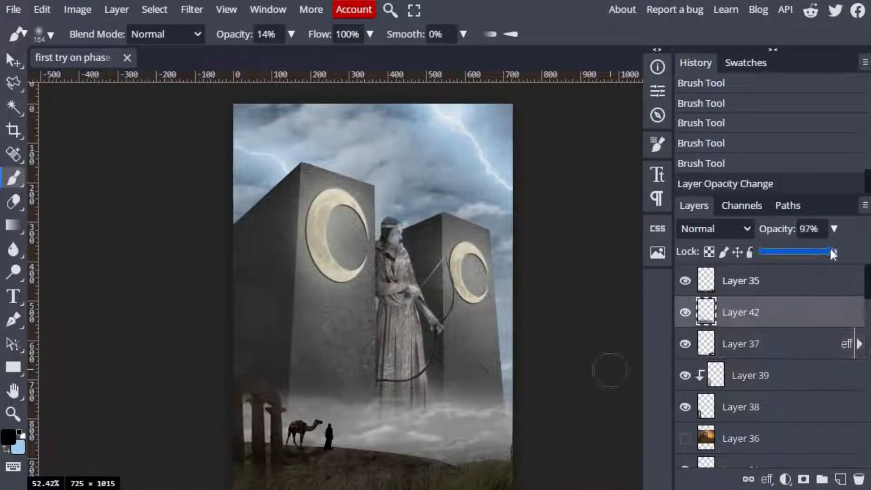
{"action": "scroll", "coordinate": [765, 371], "scroll_direction": "down", "scroll_amount": 5}
{"action": "scroll", "coordinate": [765, 377], "scroll_direction": "up", "scroll_amount": 3}
{"action": "scroll", "coordinate": [766, 389], "scroll_direction": "down", "scroll_amount": 5}
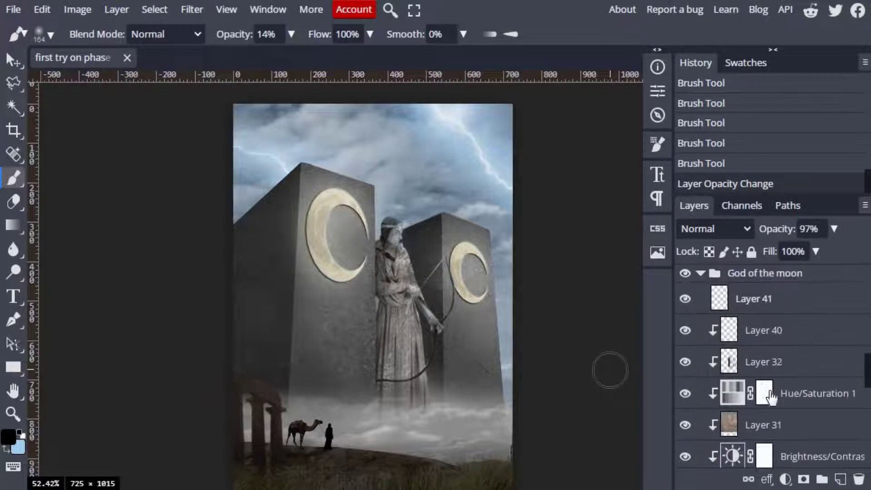
{"action": "scroll", "coordinate": [765, 389], "scroll_direction": "down", "scroll_amount": 5}
{"action": "scroll", "coordinate": [766, 390], "scroll_direction": "down", "scroll_amount": 5}
{"action": "scroll", "coordinate": [704, 423], "scroll_direction": "up", "scroll_amount": 3}
{"action": "left_click", "coordinate": [701, 423]}
{"action": "left_click", "coordinate": [771, 377]}
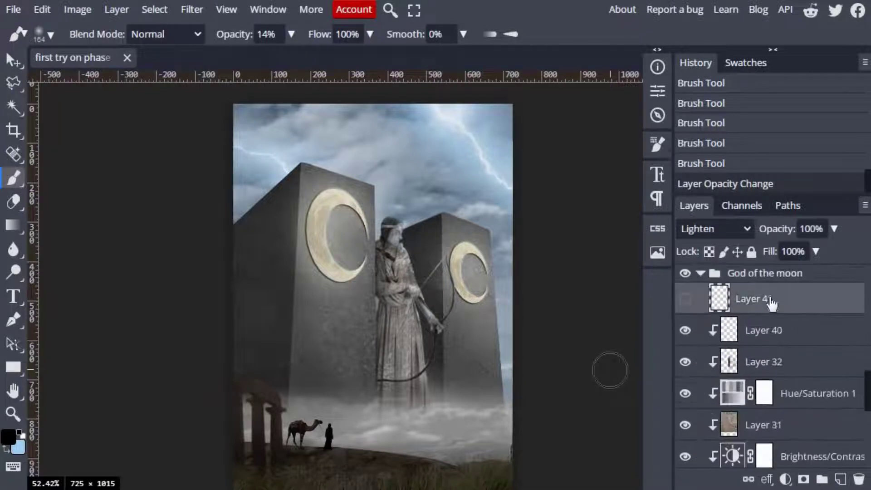
{"action": "key", "text": "Delete"}
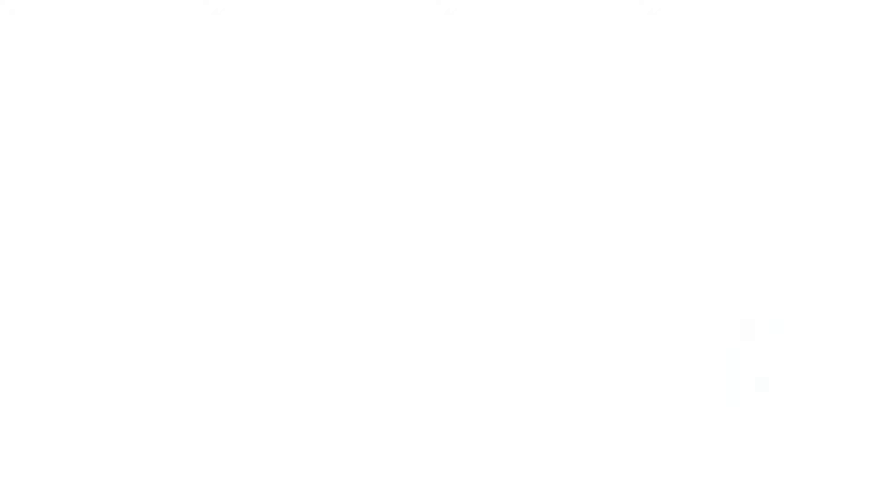
{"action": "scroll", "coordinate": [775, 300], "scroll_direction": "up", "scroll_amount": 5}
{"action": "scroll", "coordinate": [726, 345], "scroll_direction": "up", "scroll_amount": 5}
Step: Paste the speckle texture into a new Layer 43 and commit a Free Transform
{"action": "key", "text": "ctrl+shift+n"}
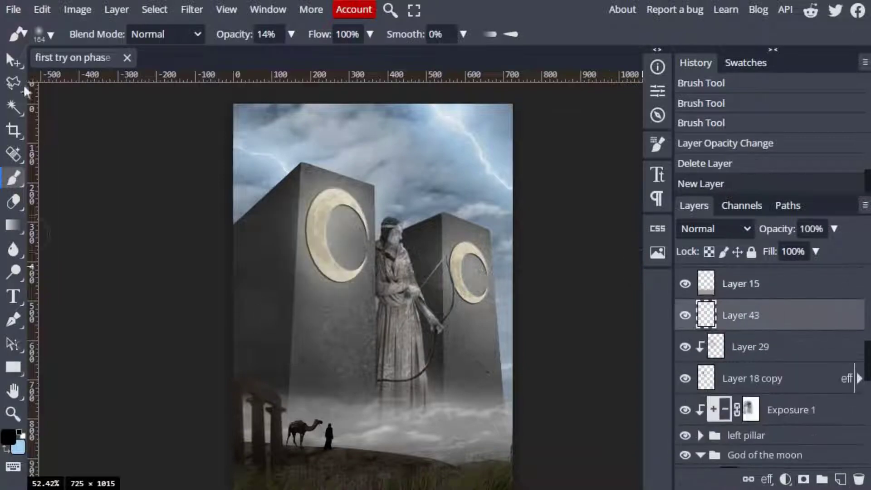
{"action": "key", "text": "v"}
{"action": "key", "text": "ctrl+v"}
{"action": "key", "text": "ctrl+t"}
{"action": "scroll", "coordinate": [391, 229], "scroll_direction": "down", "scroll_amount": 3}
{"action": "scroll", "coordinate": [391, 229], "scroll_direction": "down", "scroll_amount": 2}
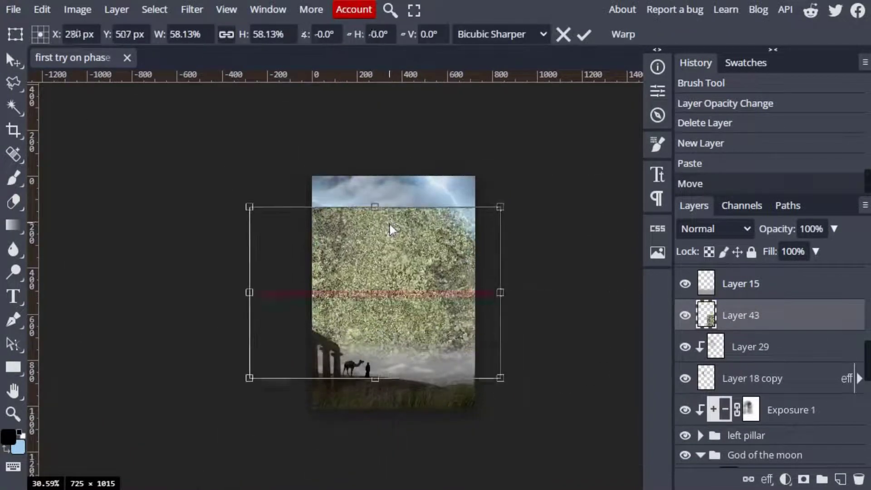
{"action": "key", "text": "Return"}
{"action": "left_click", "coordinate": [804, 479]}
Step: Invert Layer 43's mask and reveal scattered specks on the left pillar with a 10 px brush
{"action": "key", "text": "ctrl+i"}
{"action": "scroll", "coordinate": [350, 290], "scroll_direction": "up", "scroll_amount": 2}
{"action": "key", "text": "b"}
{"action": "right_click", "coordinate": [370, 338]}
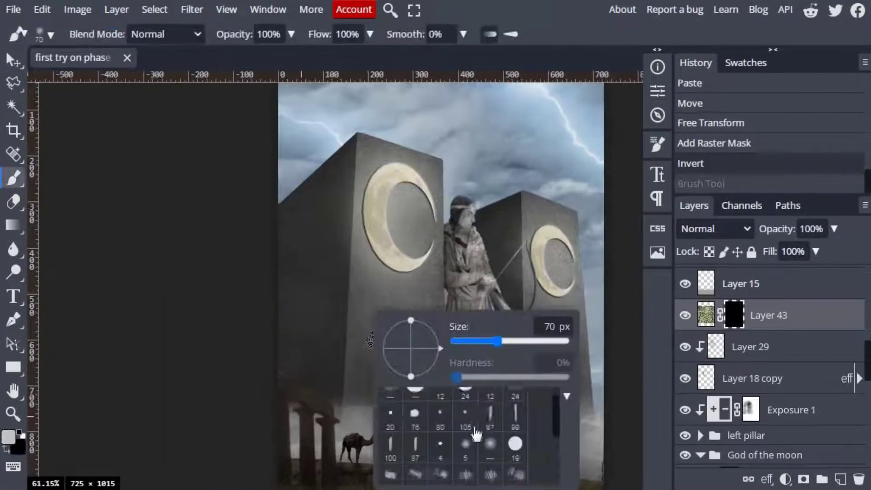
{"action": "scroll", "coordinate": [474, 431], "scroll_direction": "down", "scroll_amount": 3}
{"action": "left_click", "coordinate": [465, 408]}
{"action": "right_click", "coordinate": [404, 353]}
{"action": "left_click", "coordinate": [448, 465]}
{"action": "left_click_drag", "start_coordinate": [285, 291], "coordinate": [314, 381]}
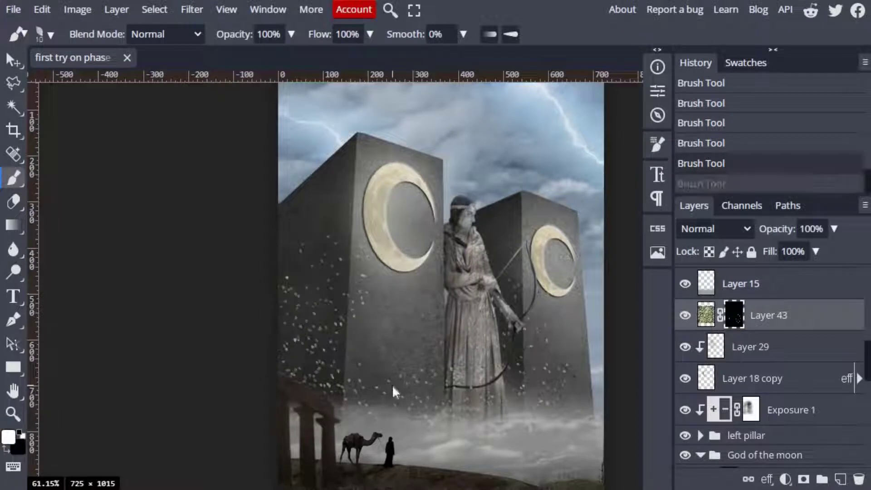
Step: Fade Layer 43 to 35%, replace its mask with an inverted one, and reveal more pillar specks
{"action": "mouse_move", "coordinate": [834, 228]}
{"action": "left_mouse_down"}
{"action": "mouse_move", "coordinate": [779, 259]}
{"action": "mouse_move", "coordinate": [837, 251]}
{"action": "left_mouse_up"}
{"action": "left_click", "coordinate": [803, 479]}
{"action": "key", "text": "ctrl+i"}
{"action": "scroll", "coordinate": [431, 272], "scroll_direction": "down", "scroll_amount": 2}
{"action": "scroll", "coordinate": [365, 320], "scroll_direction": "up", "scroll_amount": 5}
{"action": "scroll", "coordinate": [313, 278], "scroll_direction": "down", "scroll_amount": 4}
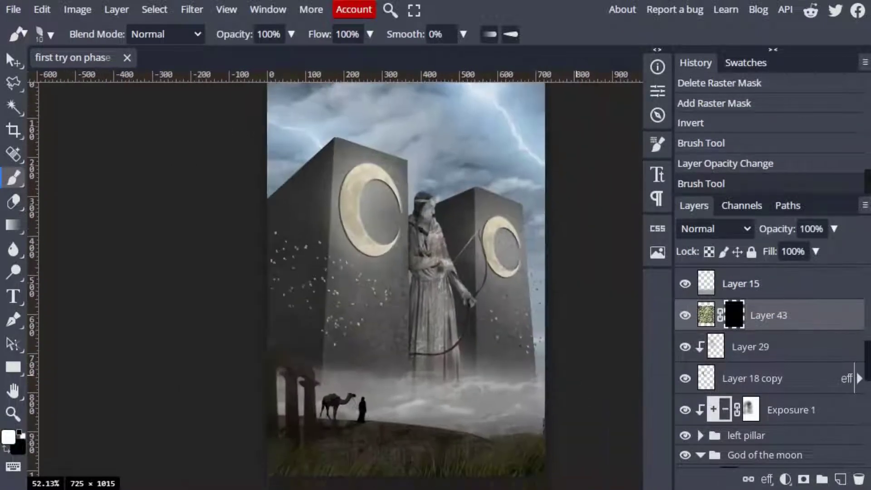
{"action": "left_click", "coordinate": [496, 185]}
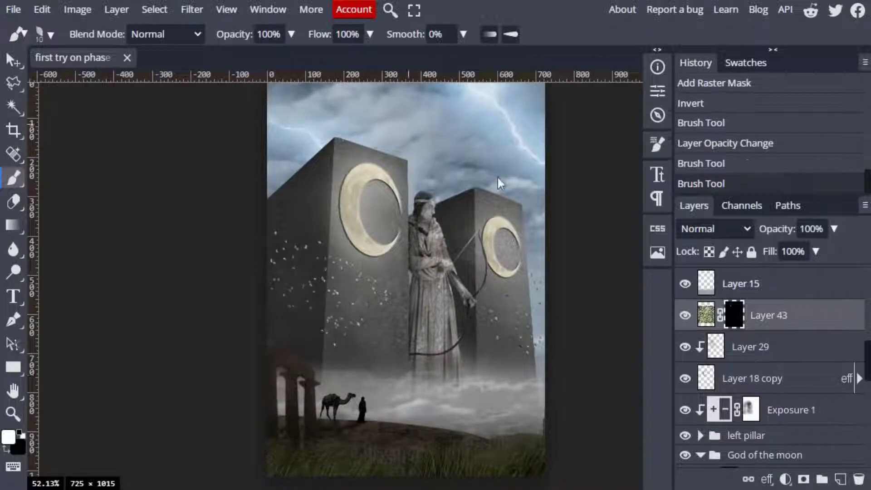
Step: Trial Color Dodge, then settle Layer 43 on Normal blending at 68% opacity
{"action": "left_click", "coordinate": [453, 150]}
{"action": "left_click", "coordinate": [714, 229]}
{"action": "left_click", "coordinate": [834, 228]}
{"action": "mouse_move", "coordinate": [834, 251]}
{"action": "left_mouse_down"}
{"action": "mouse_move", "coordinate": [783, 250]}
{"action": "mouse_move", "coordinate": [814, 252]}
{"action": "left_mouse_up"}
{"action": "left_click", "coordinate": [714, 229]}
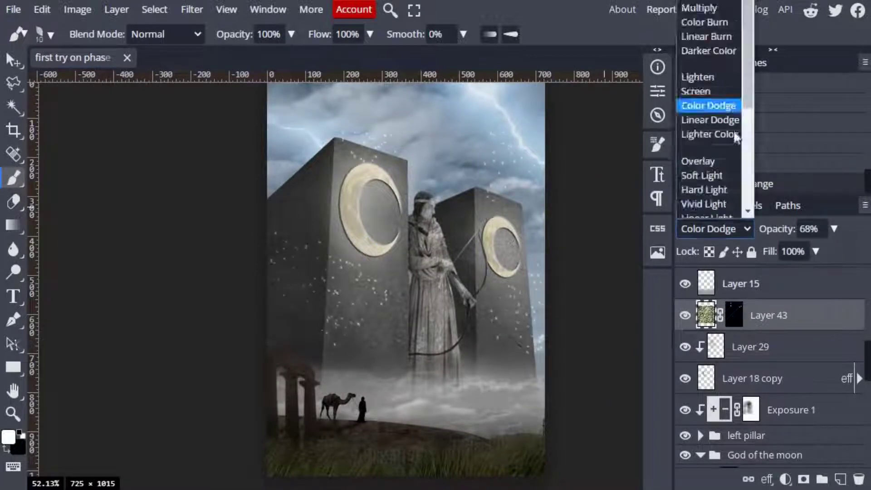
{"action": "scroll", "coordinate": [715, 68], "scroll_direction": "up", "scroll_amount": 2}
{"action": "left_click", "coordinate": [708, 9]}
{"action": "scroll", "coordinate": [740, 351], "scroll_direction": "down", "scroll_amount": 3}
Step: Add a clipped, colorized Hue/Saturation adjustment with saturation 24 and lightness 39
{"action": "scroll", "coordinate": [740, 351], "scroll_direction": "down", "scroll_amount": 3}
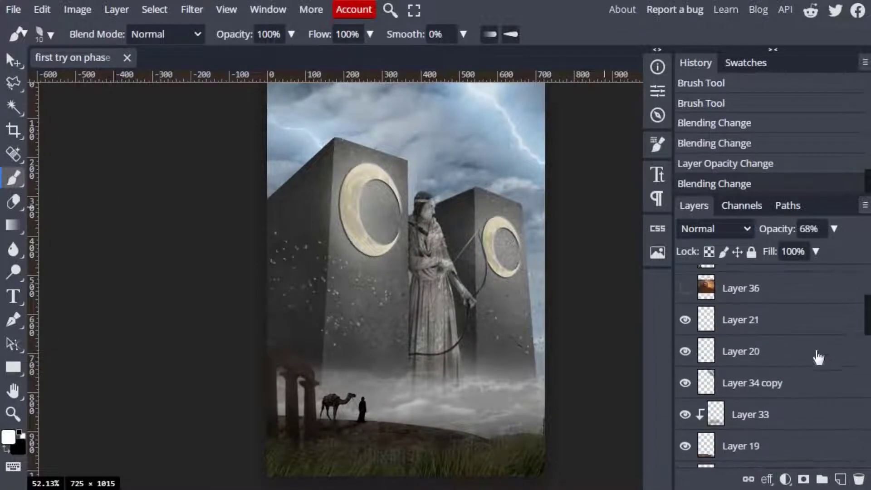
{"action": "left_click", "coordinate": [817, 352]}
{"action": "left_click", "coordinate": [785, 479]}
{"action": "left_click", "coordinate": [771, 195]}
{"action": "left_click", "coordinate": [431, 312]}
{"action": "mouse_move", "coordinate": [529, 194]}
{"action": "left_mouse_down"}
{"action": "mouse_move", "coordinate": [586, 194]}
{"action": "mouse_move", "coordinate": [554, 194]}
{"action": "left_mouse_up"}
{"action": "left_click_drag", "start_coordinate": [524, 286], "coordinate": [511, 286]}
{"action": "left_click_drag", "start_coordinate": [571, 240], "coordinate": [548, 240]}
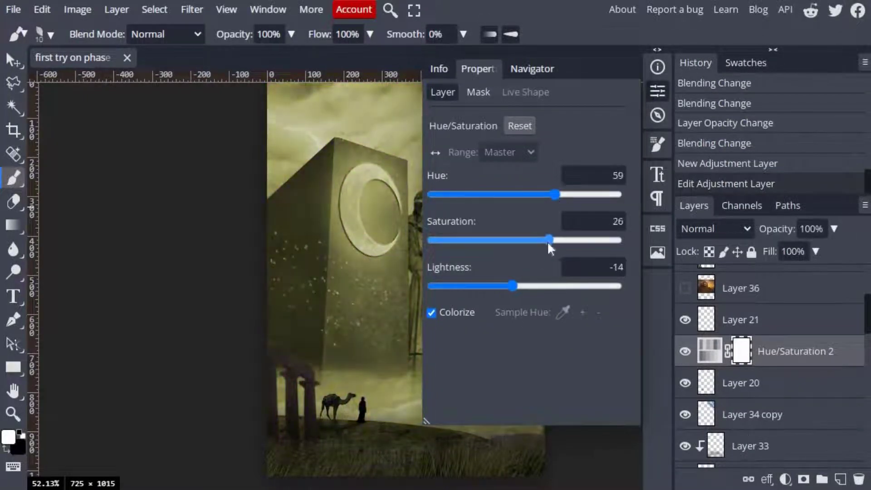
{"action": "left_click", "coordinate": [547, 240]}
{"action": "left_click_drag", "start_coordinate": [512, 286], "coordinate": [573, 285]}
{"action": "left_click", "coordinate": [790, 367], "text": "alt"}
{"action": "left_click", "coordinate": [751, 351]}
Step: Invert the adjustment mask and brush it in at 62% over the camel and its lead rope
{"action": "key", "text": "ctrl+i"}
{"action": "right_click", "coordinate": [336, 200]}
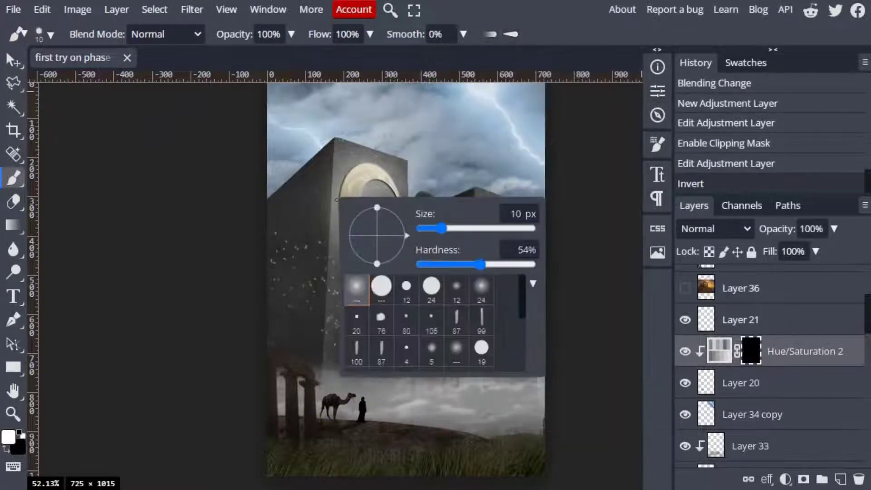
{"action": "scroll", "coordinate": [347, 430], "scroll_direction": "up", "scroll_amount": 5}
{"action": "key", "text": "6"}
{"action": "key", "text": "2"}
{"action": "left_click_drag", "start_coordinate": [190, 232], "coordinate": [345, 245]}
{"action": "left_click_drag", "start_coordinate": [345, 245], "coordinate": [359, 250]}
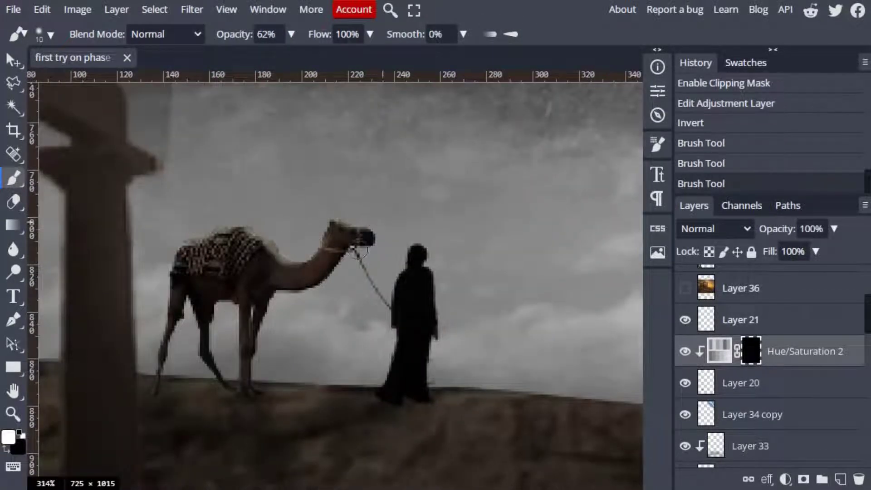
{"action": "scroll", "coordinate": [220, 324], "scroll_direction": "up", "scroll_amount": 2}
{"action": "scroll", "coordinate": [202, 352], "scroll_direction": "down", "scroll_amount": 1}
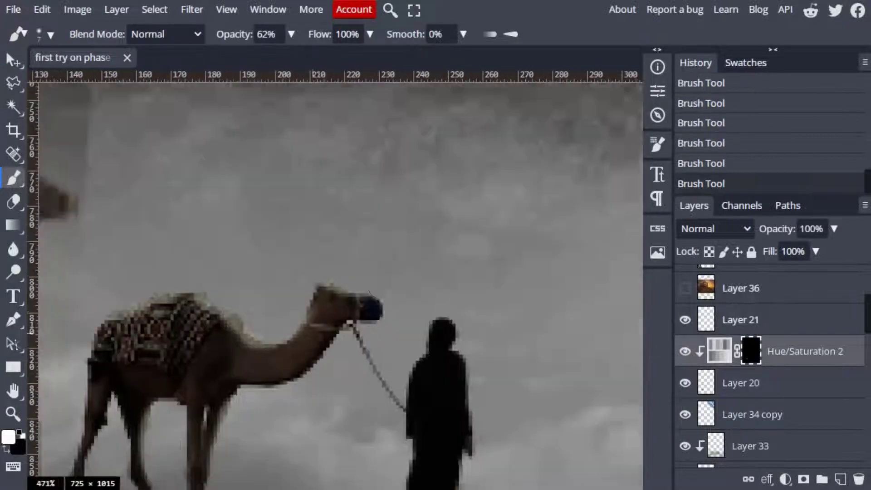
{"action": "key", "text": "ctrl+z"}
{"action": "left_click_drag", "start_coordinate": [358, 333], "coordinate": [374, 358]}
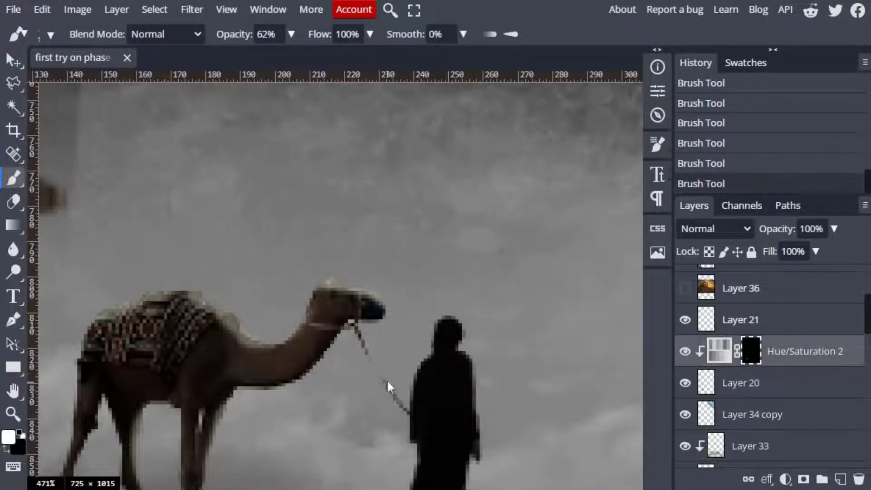
Step: Lower the brush opacity to 13% for subtler mask painting
{"action": "scroll", "coordinate": [389, 383], "scroll_direction": "up", "scroll_amount": 4}
{"action": "scroll", "coordinate": [336, 313], "scroll_direction": "down", "scroll_amount": 4}
{"action": "scroll", "coordinate": [336, 313], "scroll_direction": "down", "scroll_amount": 1}
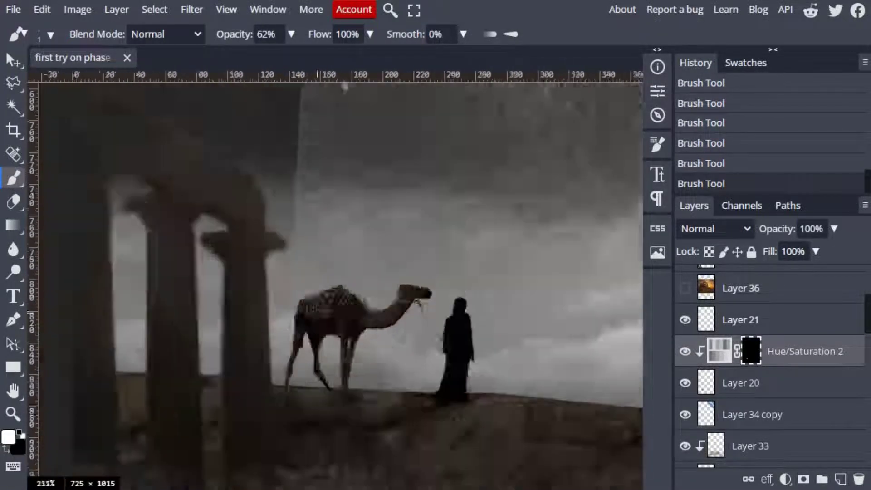
{"action": "scroll", "coordinate": [349, 291], "scroll_direction": "up", "scroll_amount": 1}
{"action": "right_click", "coordinate": [349, 281]}
{"action": "left_click", "coordinate": [290, 34]}
{"action": "left_click_drag", "start_coordinate": [264, 57], "coordinate": [237, 56]}
{"action": "key", "text": "1"}
{"action": "key", "text": "3"}
{"action": "key", "text": "ctrl+z"}
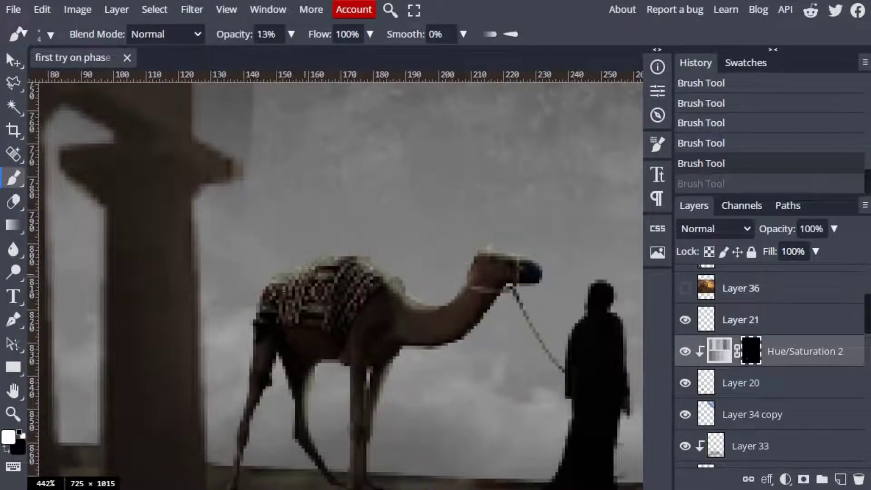
{"action": "key", "text": "ctrl+shift+z"}
{"action": "scroll", "coordinate": [270, 388], "scroll_direction": "down", "scroll_amount": 5}
{"action": "scroll", "coordinate": [434, 350], "scroll_direction": "down", "scroll_amount": 2}
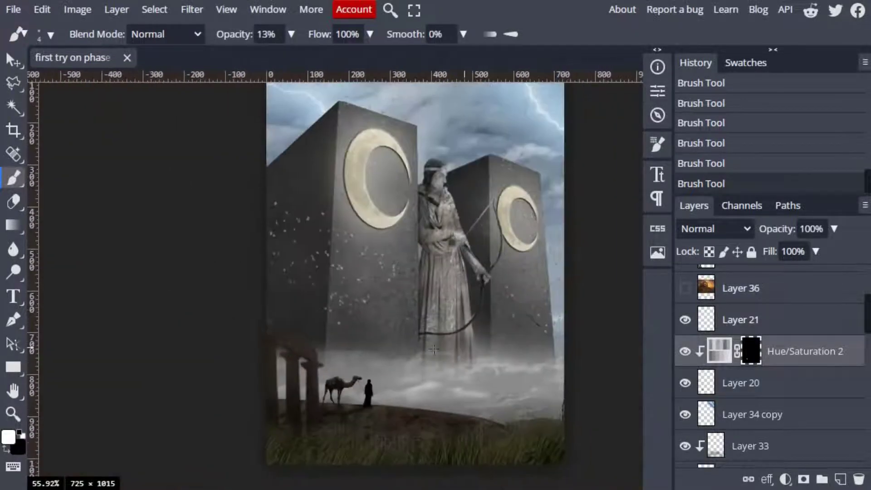
Step: Duplicate Hue/Saturation 2 above Layer 21 with an inverted mask, and brush it over the figure
{"action": "key", "text": "ctrl+j"}
{"action": "left_click_drag", "start_coordinate": [744, 351], "coordinate": [825, 296]}
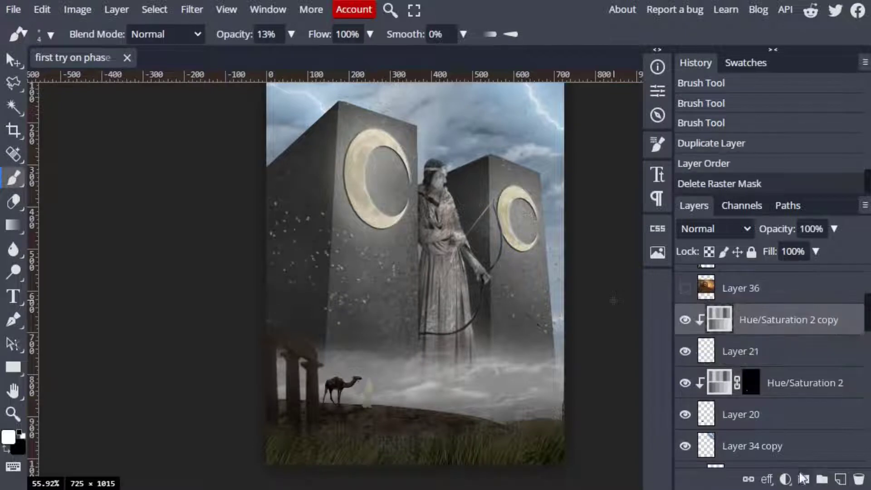
{"action": "key", "text": "ctrl+i"}
{"action": "scroll", "coordinate": [345, 390], "scroll_direction": "up", "scroll_amount": 6}
{"action": "right_click", "coordinate": [395, 266]}
{"action": "left_click_drag", "start_coordinate": [489, 333], "coordinate": [537, 338]}
{"action": "left_click", "coordinate": [334, 265]}
{"action": "scroll", "coordinate": [333, 266], "scroll_direction": "up", "scroll_amount": 3}
{"action": "left_click", "coordinate": [408, 254]}
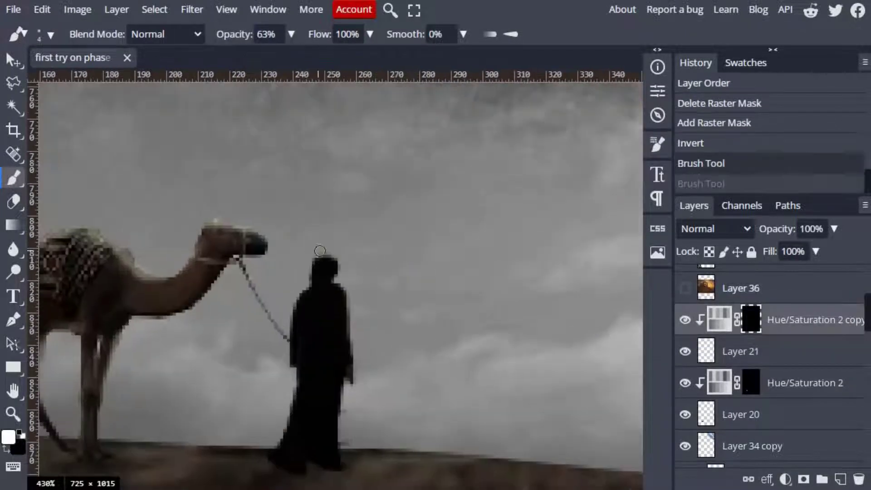
{"action": "right_click", "coordinate": [415, 252]}
{"action": "key", "text": "]"}
{"action": "left_click", "coordinate": [442, 245]}
{"action": "left_click_drag", "start_coordinate": [338, 263], "coordinate": [361, 349]}
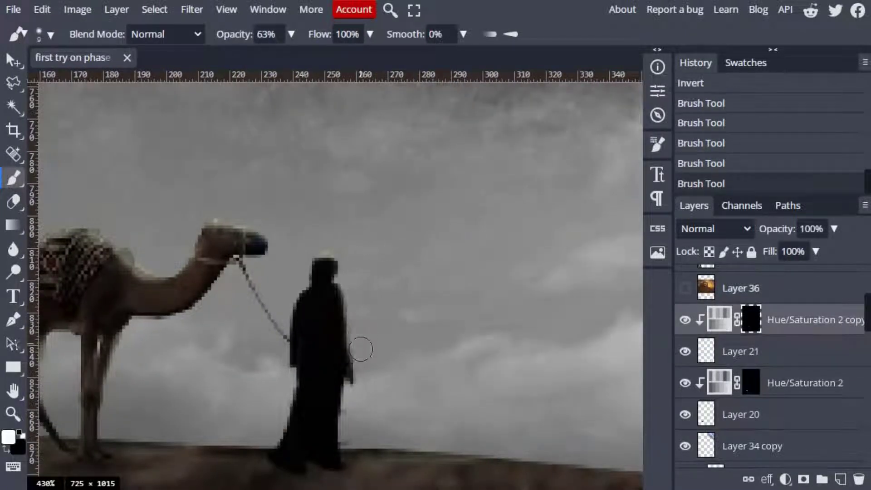
Step: Drop the brush opacity to 14%, then paste the dark starry-sky image as Layer 44
{"action": "left_click_drag", "start_coordinate": [225, 64], "coordinate": [223, 57]}
{"action": "right_click", "coordinate": [339, 270]}
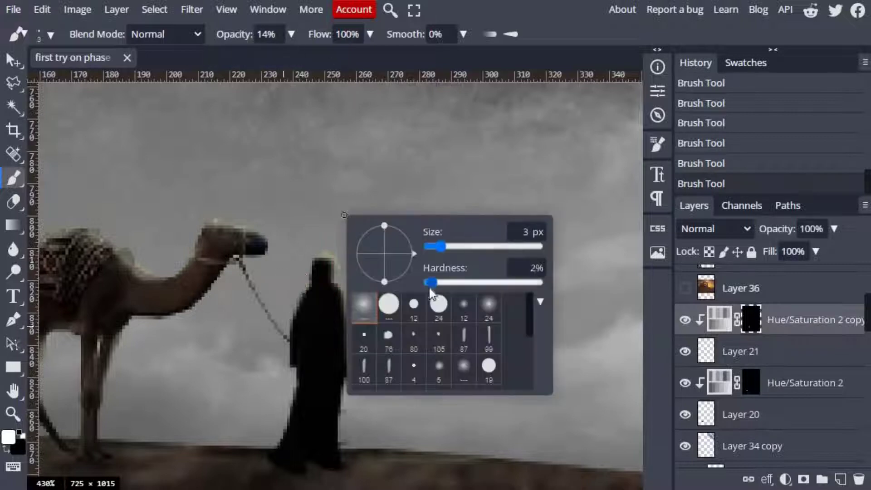
{"action": "key", "text": "Escape"}
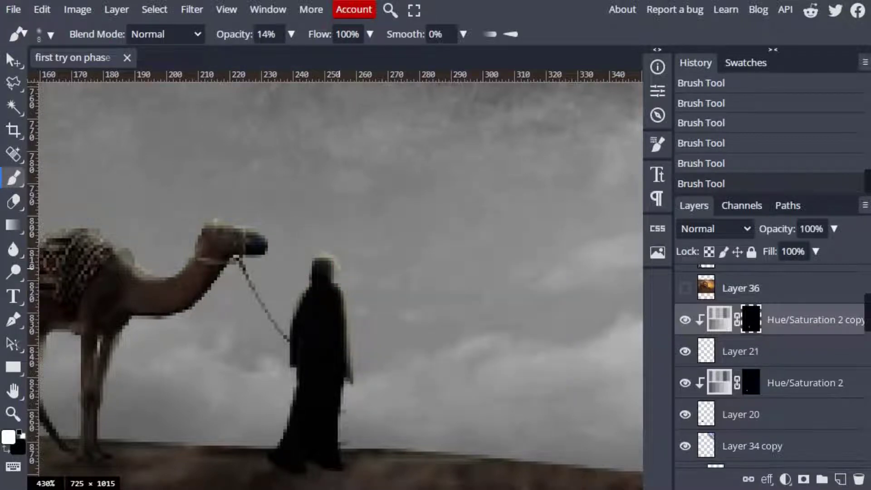
{"action": "scroll", "coordinate": [267, 366], "scroll_direction": "down", "scroll_amount": 1}
{"action": "scroll", "coordinate": [291, 329], "scroll_direction": "down", "scroll_amount": 5}
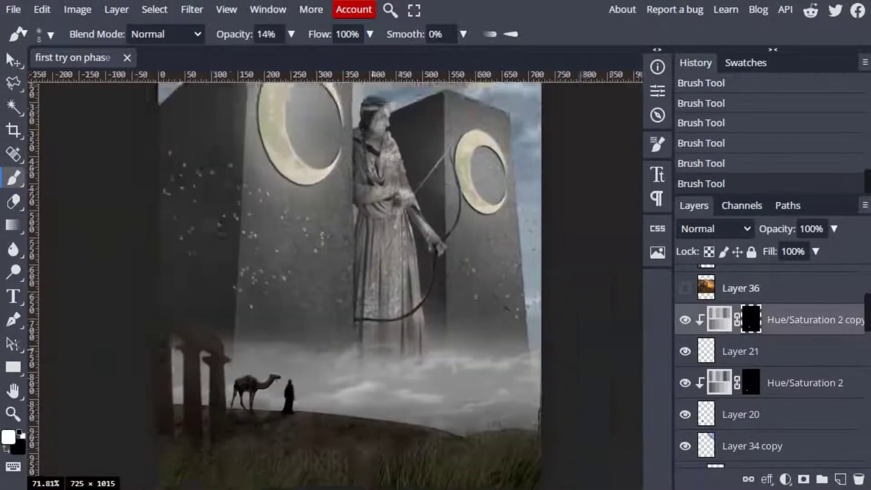
{"action": "scroll", "coordinate": [290, 329], "scroll_direction": "down", "scroll_amount": 1}
{"action": "scroll", "coordinate": [311, 313], "scroll_direction": "down", "scroll_amount": 2}
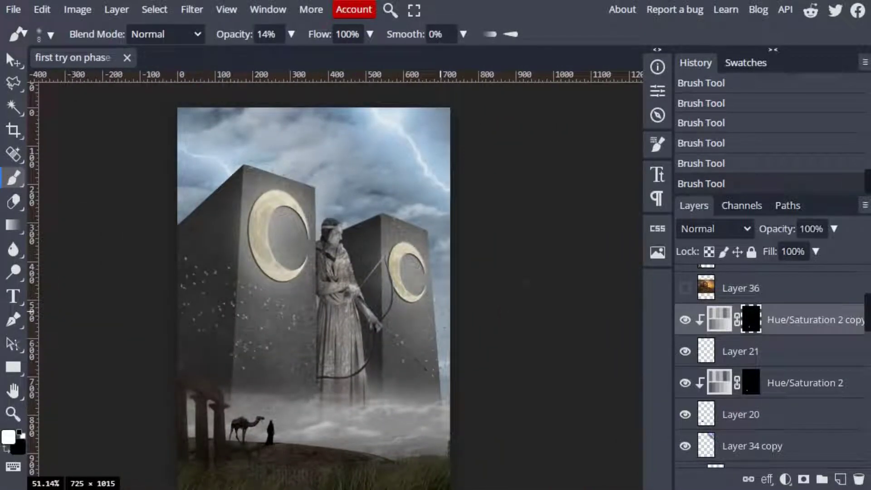
{"action": "key", "text": "ctrl+v"}
Step: Move starry-sky Layer 44 down the stack and trial Linear Dodge and Color Dodge blending
{"action": "left_click_drag", "start_coordinate": [749, 320], "coordinate": [771, 415]}
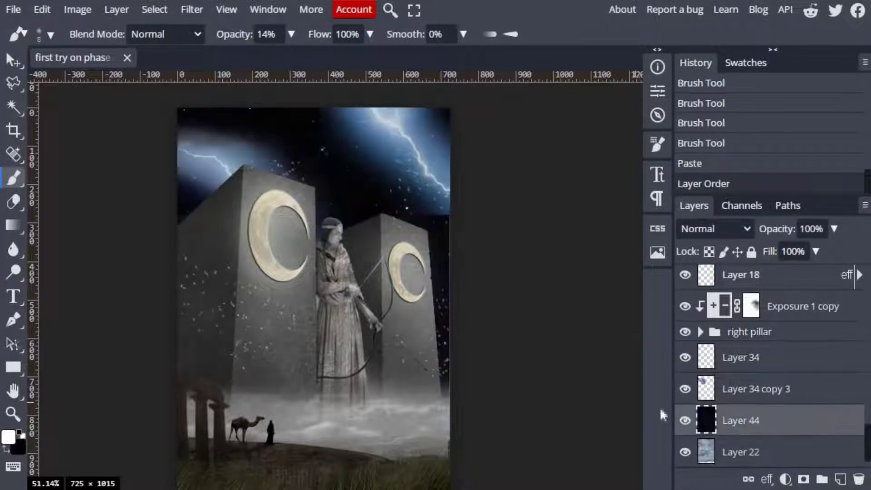
{"action": "key", "text": "v"}
{"action": "left_click", "coordinate": [715, 229]}
{"action": "left_click", "coordinate": [712, 119]}
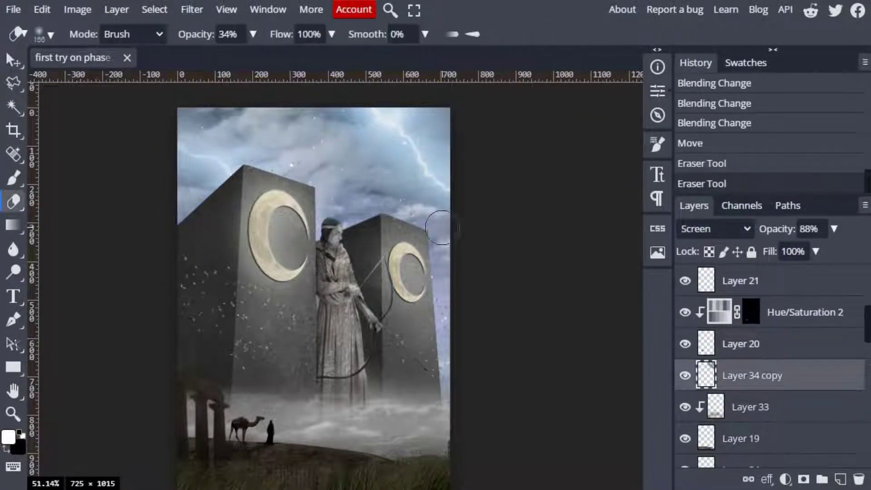
{"action": "left_click", "coordinate": [770, 394]}
{"action": "left_click", "coordinate": [715, 229]}
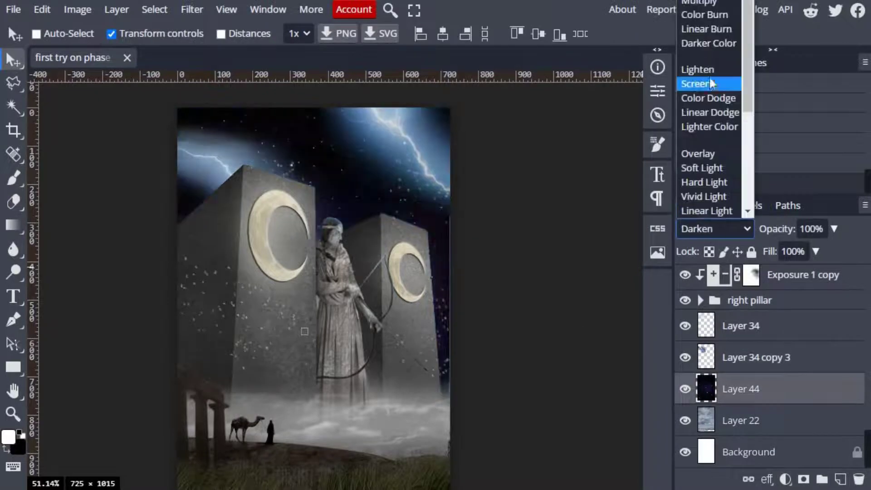
{"action": "left_click", "coordinate": [708, 98]}
Step: Add a new Layer 45 below Layer 44 and brush dark tones onto it
{"action": "left_click", "coordinate": [840, 480]}
{"action": "left_click_drag", "start_coordinate": [771, 389], "coordinate": [788, 443]}
{"action": "key", "text": "b"}
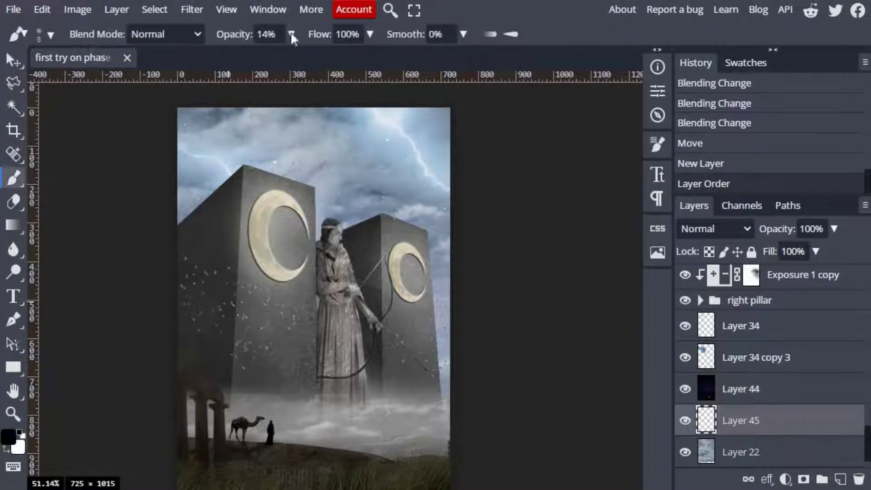
{"action": "left_click", "coordinate": [163, 122]}
{"action": "left_click", "coordinate": [107, 214]}
{"action": "left_click", "coordinate": [127, 346]}
Step: Set starry-sky Layer 44 to Linear Dodge at 46% opacity
{"action": "left_click", "coordinate": [431, 272]}
{"action": "left_click", "coordinate": [741, 389]}
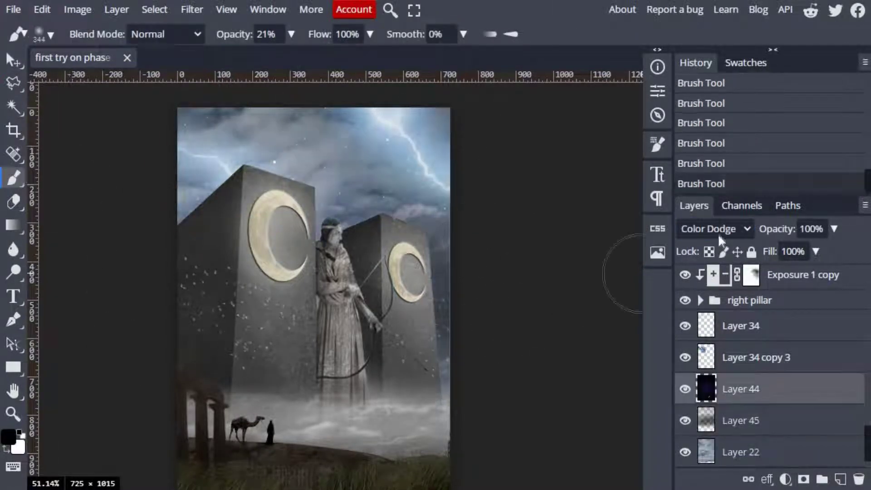
{"action": "left_click", "coordinate": [834, 229]}
{"action": "left_click", "coordinate": [802, 252]}
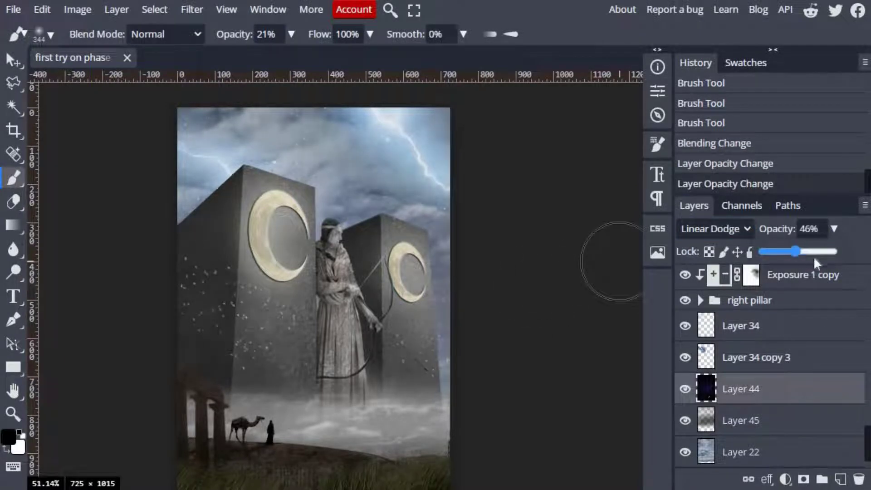
Step: Move grass Layer 35 down across the bottom of the canvas
{"action": "scroll", "coordinate": [771, 385], "scroll_direction": "up", "scroll_amount": 5}
{"action": "left_click", "coordinate": [741, 280]}
{"action": "key", "text": "v"}
{"action": "left_click_drag", "start_coordinate": [628, 402], "coordinate": [645, 365]}
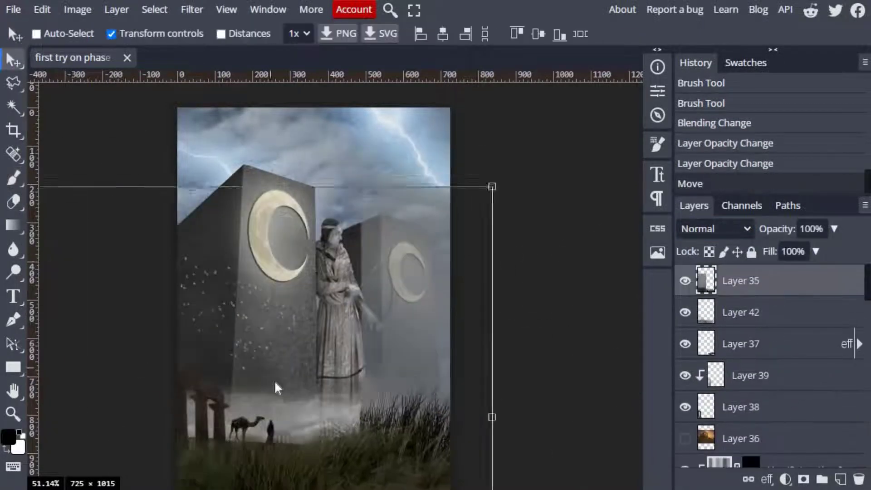
{"action": "left_click_drag", "start_coordinate": [503, 363], "coordinate": [530, 410]}
Step: Set the grass layer's Blend If highlights to 42/116 and confirm the Layer Style
{"action": "left_click_drag", "start_coordinate": [839, 320], "coordinate": [735, 320]}
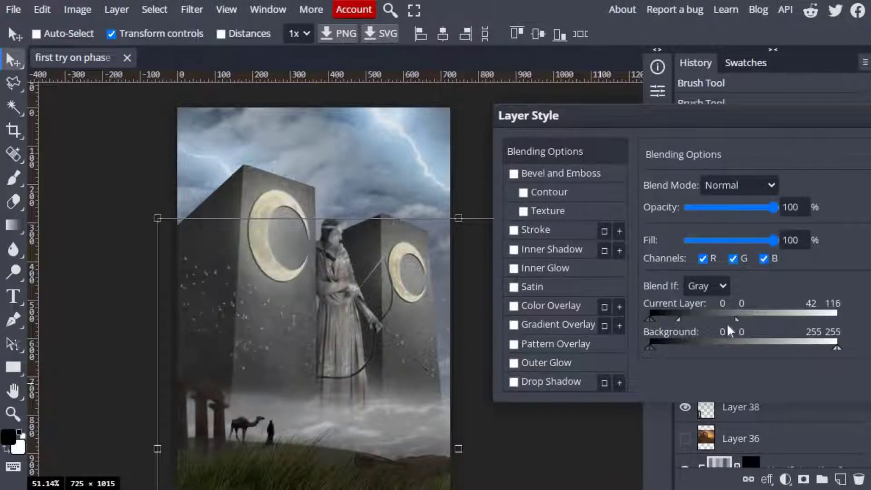
{"action": "key", "text": "Return"}
{"action": "scroll", "coordinate": [792, 375], "scroll_direction": "down", "scroll_amount": 3}
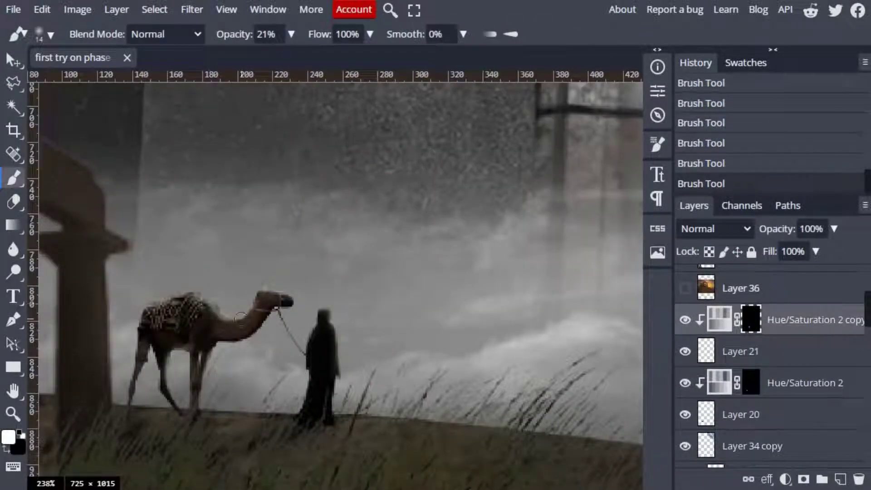
Step: Brush white on the adjustment mask to lighten the figure, ruined arch and pillars
{"action": "left_click_drag", "start_coordinate": [324, 331], "coordinate": [327, 358]}
{"action": "scroll", "coordinate": [363, 349], "scroll_direction": "down", "scroll_amount": 1}
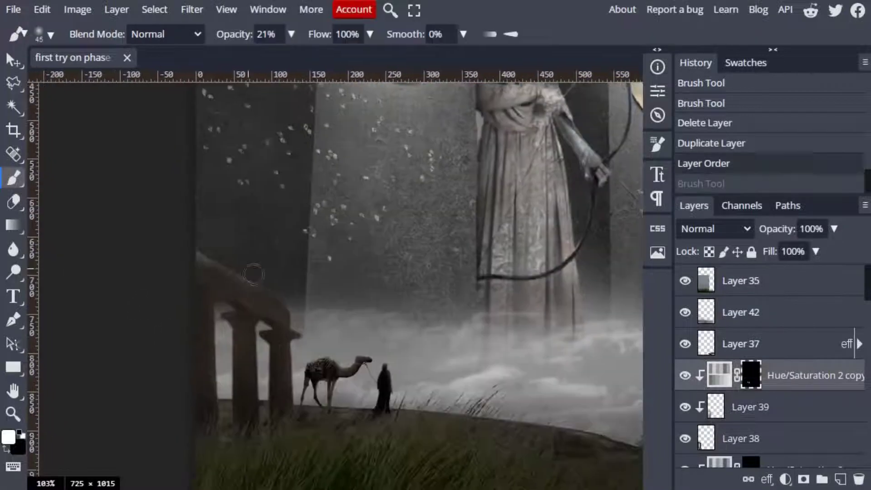
{"action": "left_click_drag", "start_coordinate": [253, 274], "coordinate": [230, 253]}
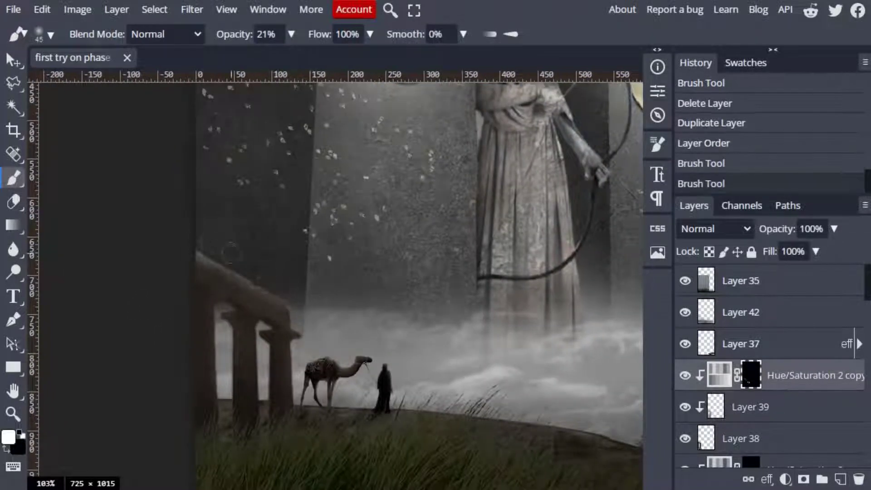
{"action": "left_click_drag", "start_coordinate": [298, 333], "coordinate": [258, 318]}
{"action": "left_click_drag", "start_coordinate": [268, 372], "coordinate": [209, 274]}
{"action": "key", "text": "x"}
{"action": "scroll", "coordinate": [190, 261], "scroll_direction": "down", "scroll_amount": 1}
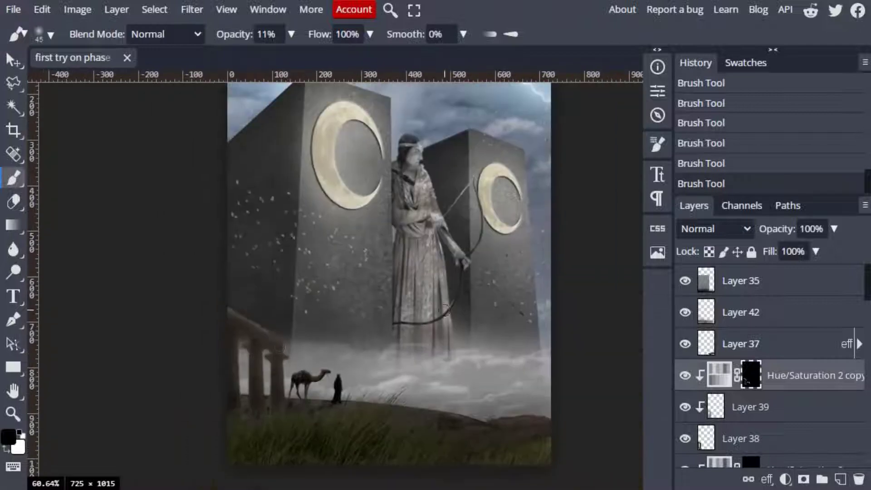
{"action": "scroll", "coordinate": [191, 262], "scroll_direction": "down", "scroll_amount": 1}
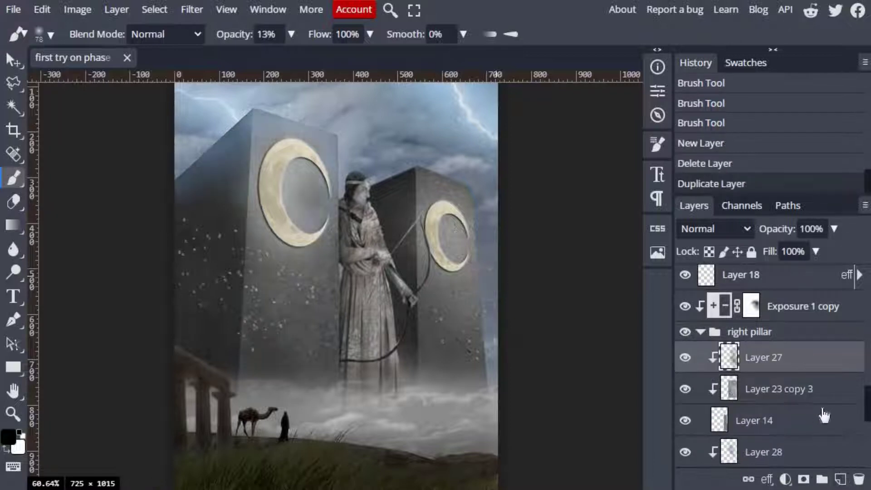
Step: Move the Hue/Saturation 3 copy into the right pillar group and set brush opacity to 12%
{"action": "scroll", "coordinate": [825, 415], "scroll_direction": "up", "scroll_amount": 3}
{"action": "left_click_drag", "start_coordinate": [817, 305], "coordinate": [861, 452]}
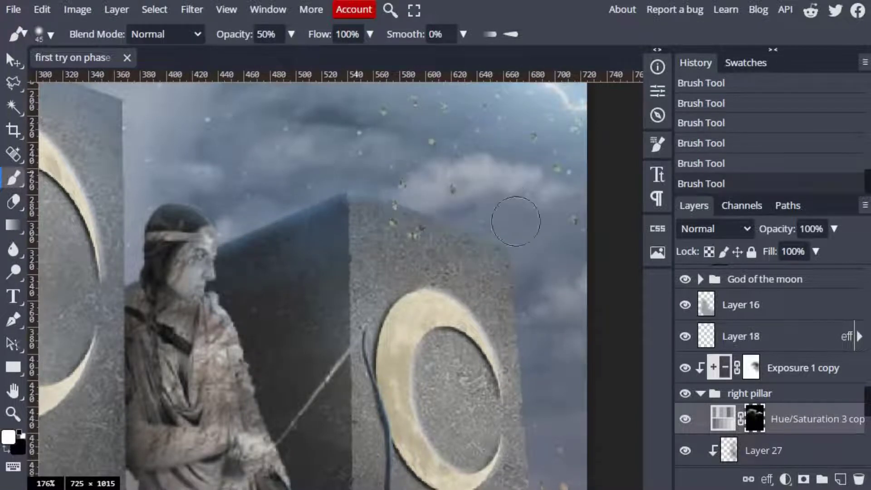
{"action": "scroll", "coordinate": [486, 209], "scroll_direction": "down", "scroll_amount": 1}
{"action": "left_click_drag", "start_coordinate": [232, 66], "coordinate": [230, 58]}
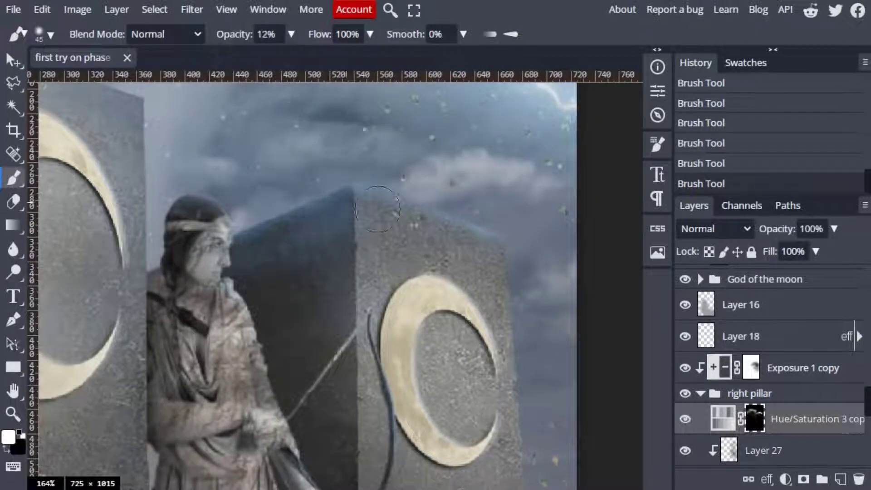
{"action": "left_click_drag", "start_coordinate": [163, 272], "coordinate": [88, 186]}
{"action": "key", "text": "x"}
Step: Try blend modes on the left pillar's Hue/Saturation 3 and settle on Lighten
{"action": "scroll", "coordinate": [360, 264], "scroll_direction": "down", "scroll_amount": 1}
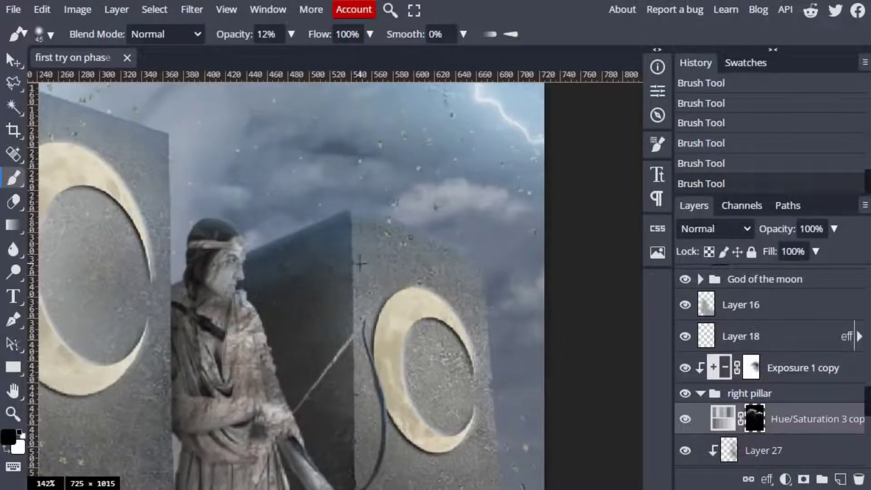
{"action": "key", "text": "x"}
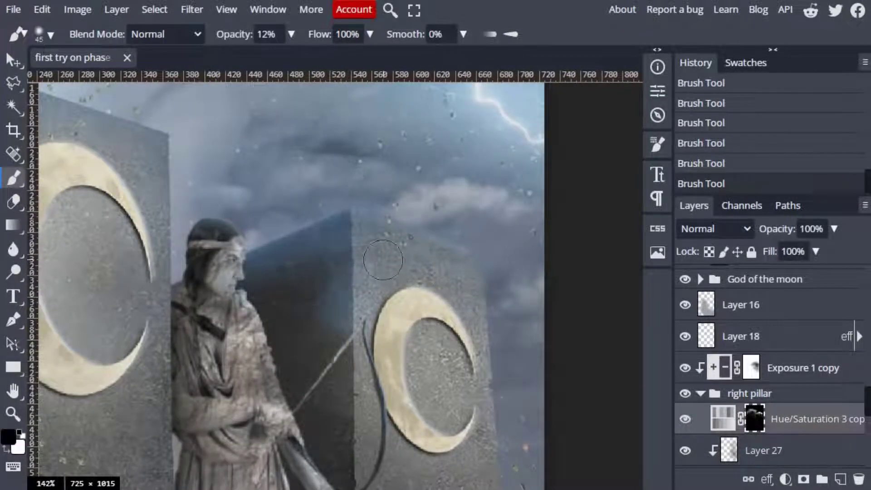
{"action": "scroll", "coordinate": [499, 279], "scroll_direction": "down", "scroll_amount": 3}
{"action": "scroll", "coordinate": [567, 284], "scroll_direction": "down", "scroll_amount": 2}
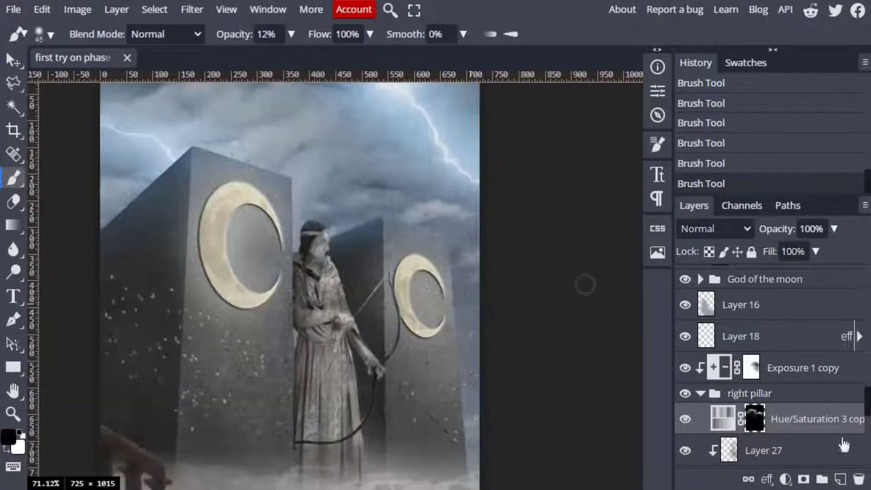
{"action": "key", "text": "Down"}
{"action": "key", "text": "Down"}
{"action": "key", "text": "Down"}
{"action": "key", "text": "Down"}
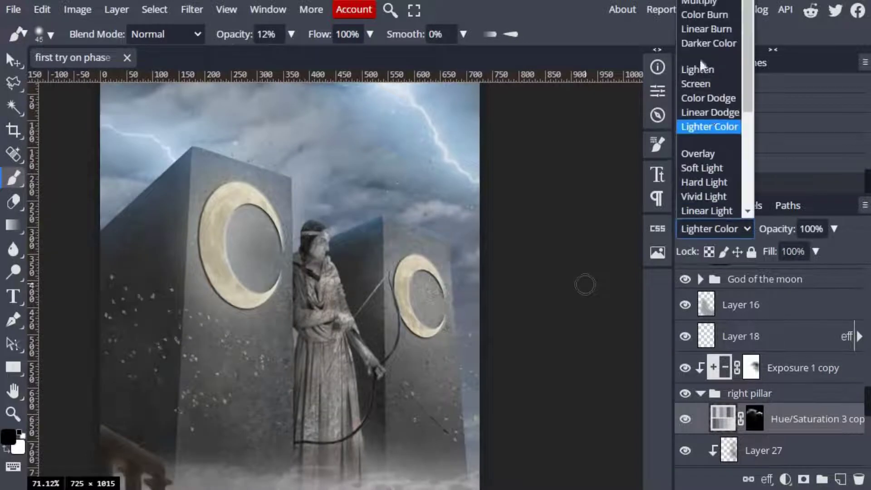
{"action": "key", "text": "Up"}
{"action": "key", "text": "Up"}
{"action": "key", "text": "Up"}
{"action": "left_click", "coordinate": [815, 252]}
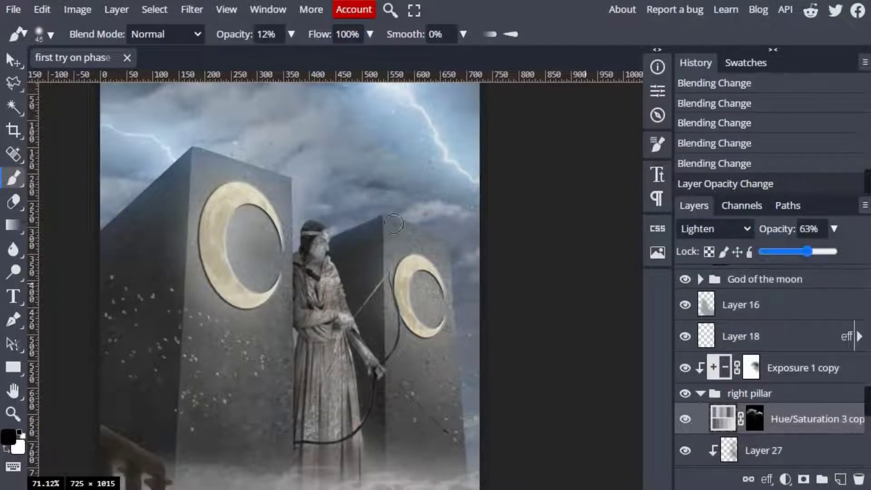
Step: Paint on the Hue/Saturation 3 mask and raise the layer's opacity to 100%
{"action": "left_click", "coordinate": [394, 224]}
{"action": "key", "text": "x"}
{"action": "left_click", "coordinate": [350, 210]}
{"action": "scroll", "coordinate": [771, 363], "scroll_direction": "up", "scroll_amount": 5}
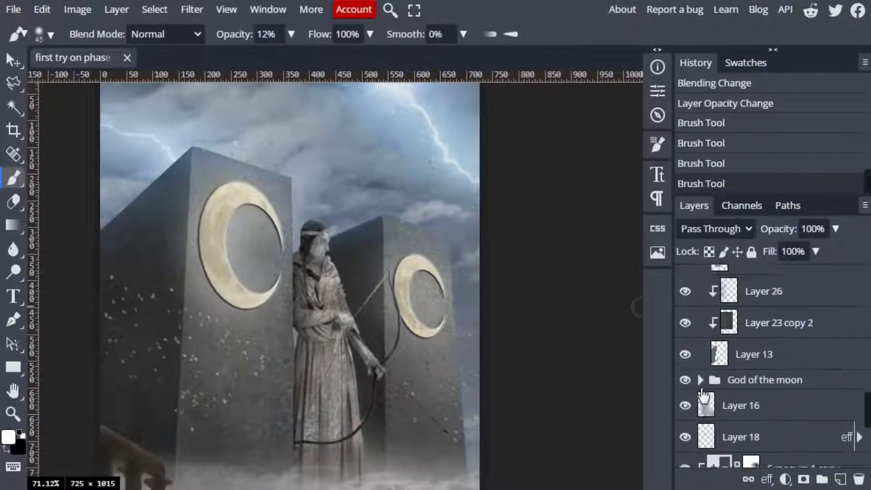
{"action": "left_click", "coordinate": [808, 315]}
{"action": "mouse_move", "coordinate": [833, 229]}
{"action": "left_mouse_down"}
{"action": "mouse_move", "coordinate": [802, 252]}
{"action": "mouse_move", "coordinate": [837, 252]}
{"action": "left_mouse_up"}
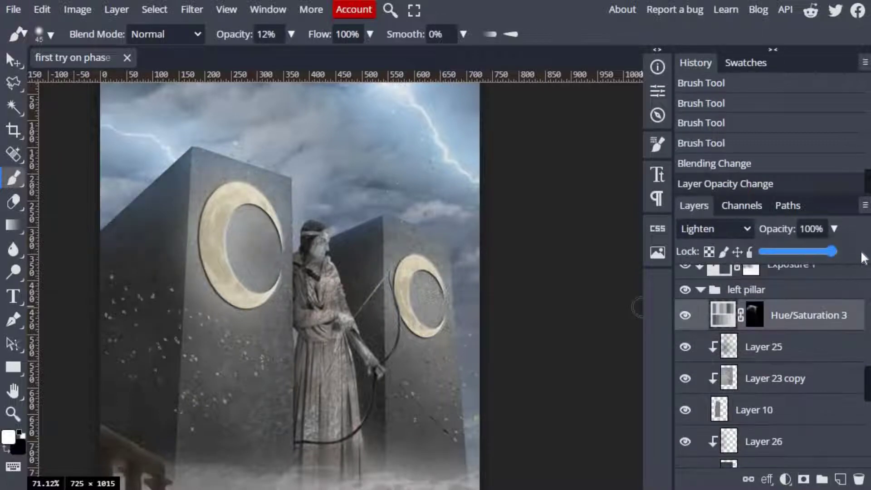
{"action": "scroll", "coordinate": [521, 318], "scroll_direction": "down", "scroll_amount": 2}
{"action": "scroll", "coordinate": [520, 318], "scroll_direction": "down", "scroll_amount": 2}
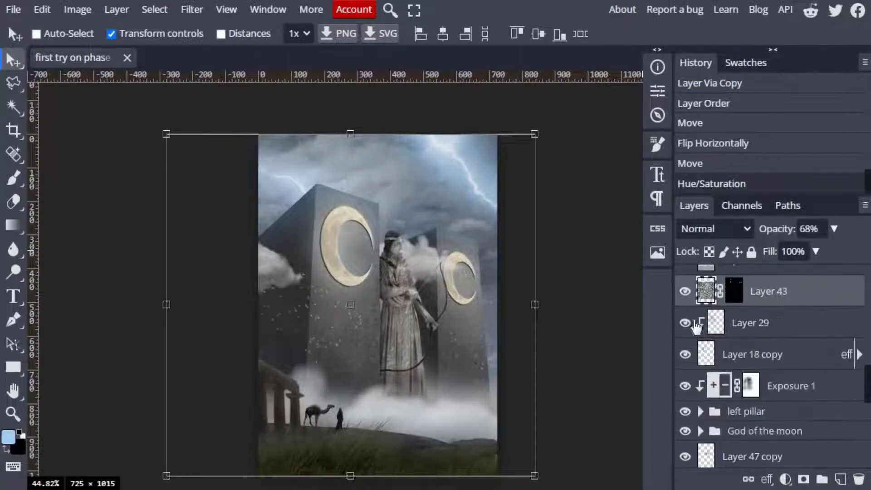
Step: Set the dark Layer 44 to Linear Dodge blending
{"action": "scroll", "coordinate": [694, 345], "scroll_direction": "up", "scroll_amount": 2}
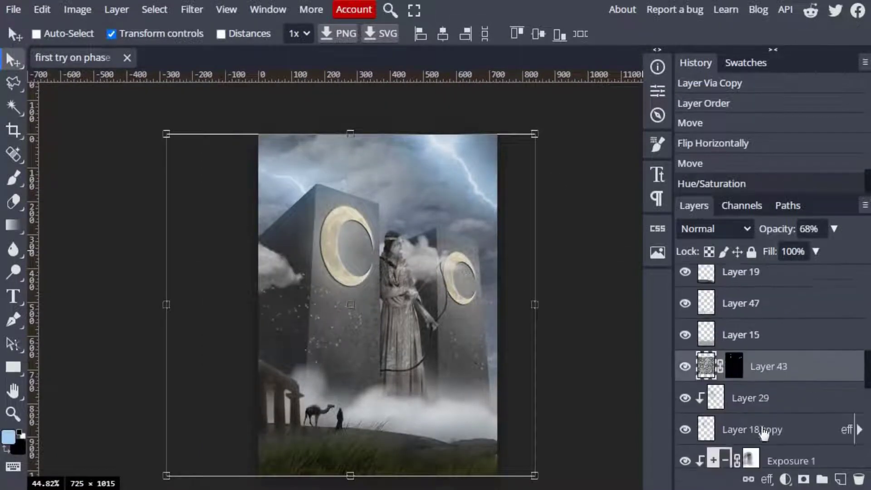
{"action": "scroll", "coordinate": [691, 385], "scroll_direction": "down", "scroll_amount": 5}
{"action": "scroll", "coordinate": [690, 408], "scroll_direction": "up", "scroll_amount": 3}
{"action": "left_click", "coordinate": [686, 419]}
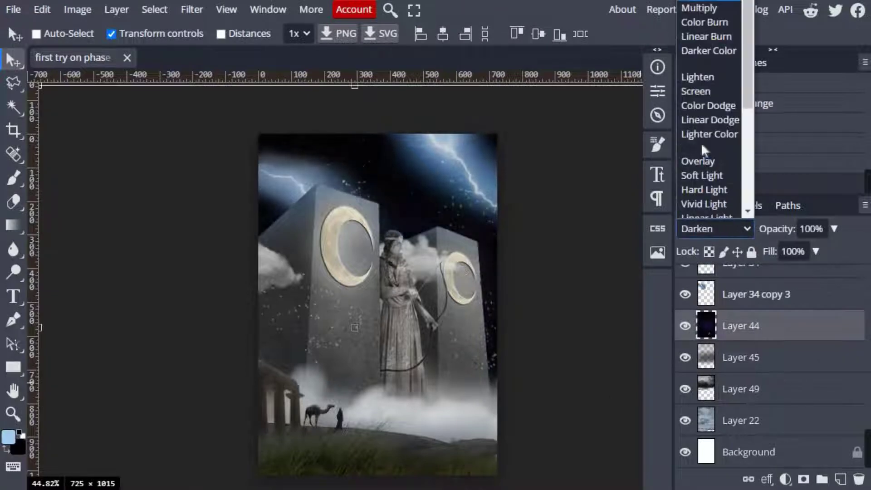
{"action": "left_click", "coordinate": [708, 134]}
{"action": "left_click", "coordinate": [714, 229]}
{"action": "left_click", "coordinate": [710, 120]}
{"action": "left_click", "coordinate": [715, 229]}
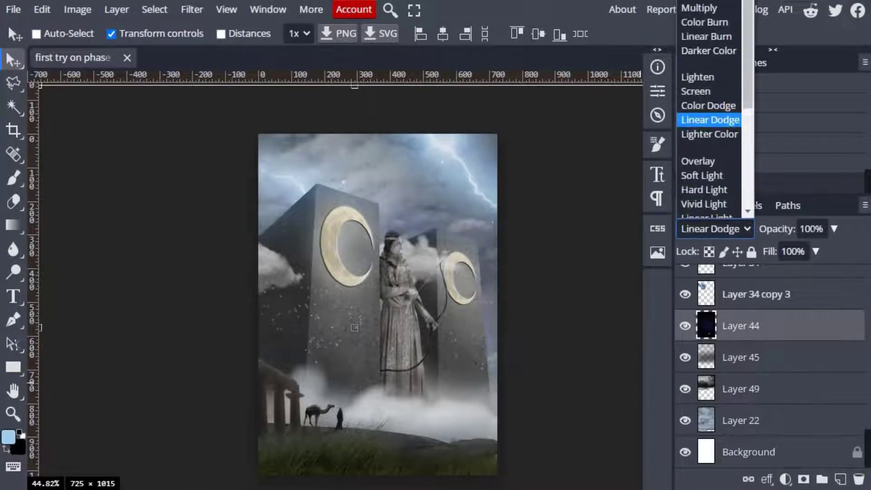
{"action": "left_click", "coordinate": [710, 119]}
Step: Shift Layer 44, add a mask and brush black to hide its upper edge
{"action": "left_click_drag", "start_coordinate": [544, 301], "coordinate": [515, 292]}
{"action": "scroll", "coordinate": [515, 292], "scroll_direction": "down", "scroll_amount": 2}
{"action": "scroll", "coordinate": [193, 297], "scroll_direction": "up", "scroll_amount": 2}
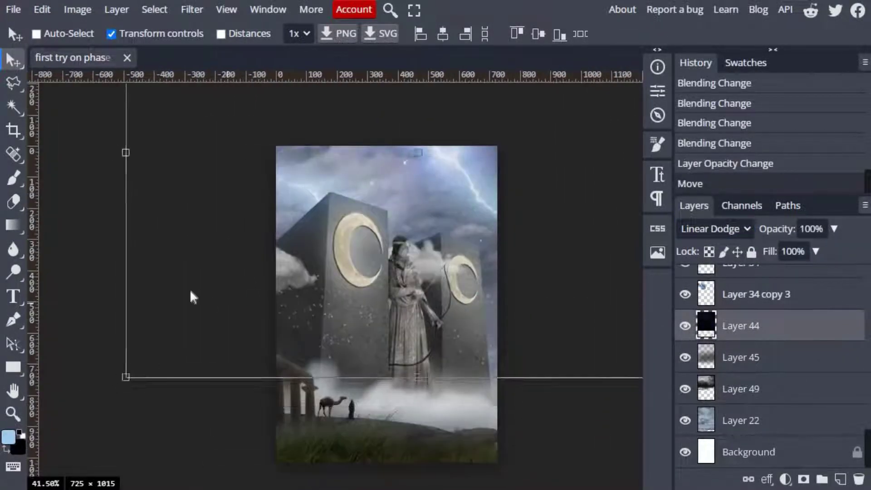
{"action": "left_click", "coordinate": [804, 479]}
{"action": "key", "text": "b"}
{"action": "right_click", "coordinate": [399, 146]}
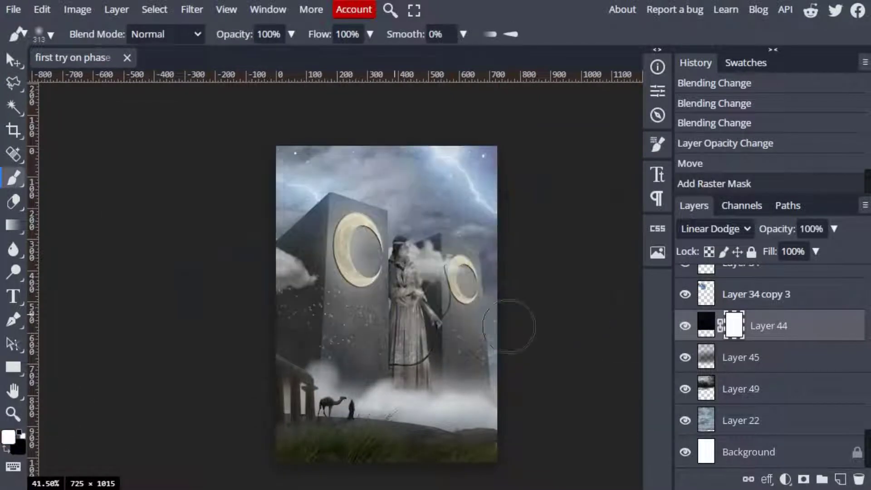
{"action": "key", "text": "x"}
{"action": "left_click_drag", "start_coordinate": [349, 149], "coordinate": [386, 154]}
{"action": "left_click_drag", "start_coordinate": [488, 150], "coordinate": [490, 164]}
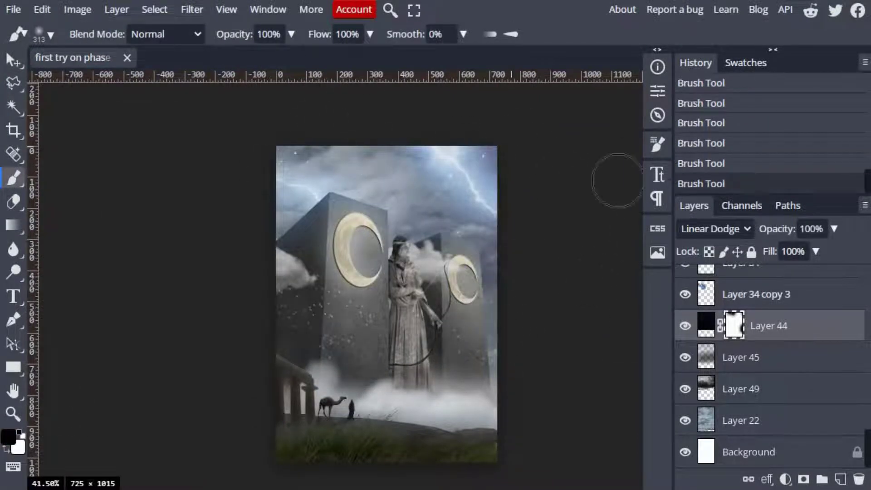
{"action": "key", "text": "v"}
{"action": "scroll", "coordinate": [822, 376], "scroll_direction": "up", "scroll_amount": 5}
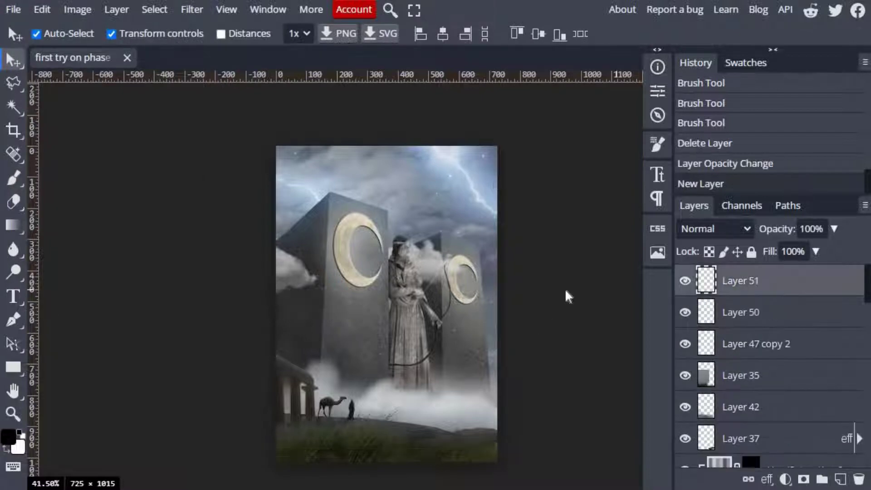
Step: Paste the birds, shrink them to a small flock and apply Exposure
{"action": "key", "text": "ctrl+v"}
{"action": "key", "text": "ctrl+t"}
{"action": "left_click_drag", "start_coordinate": [243, 171], "coordinate": [284, 223]}
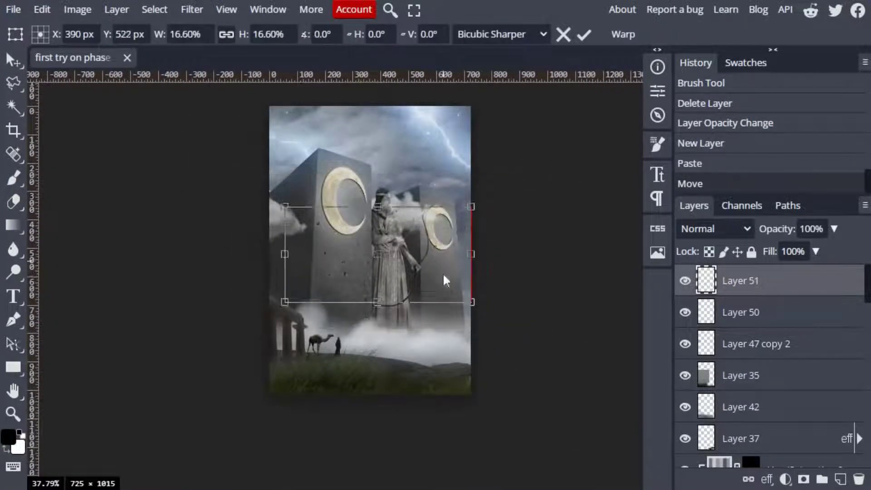
{"action": "key", "text": "Return"}
{"action": "left_click", "coordinate": [77, 9]}
{"action": "left_click", "coordinate": [195, 73]}
{"action": "key", "text": "Return"}
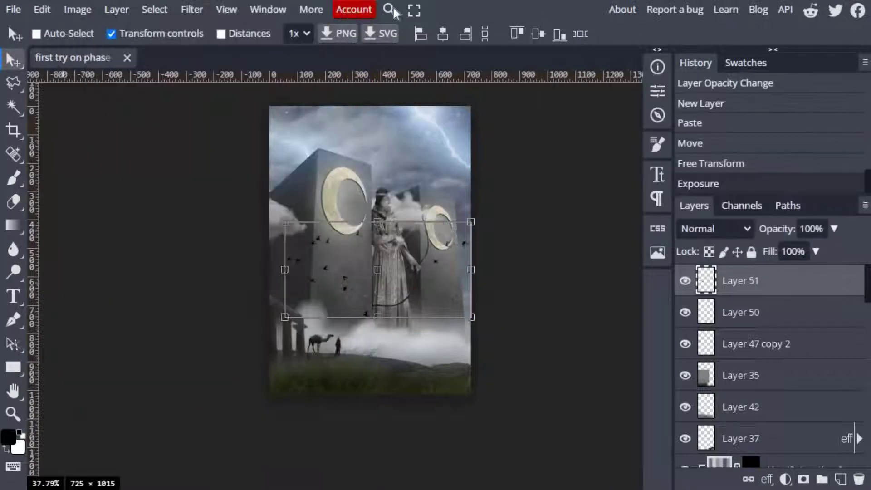
Step: Apply a 9 px Motion Blur to the birds and place them over the pillars
{"action": "left_click", "coordinate": [390, 9]}
{"action": "type", "text": "blur"}
{"action": "left_click", "coordinate": [363, 257]}
{"action": "left_click_drag", "start_coordinate": [393, 161], "coordinate": [426, 172]}
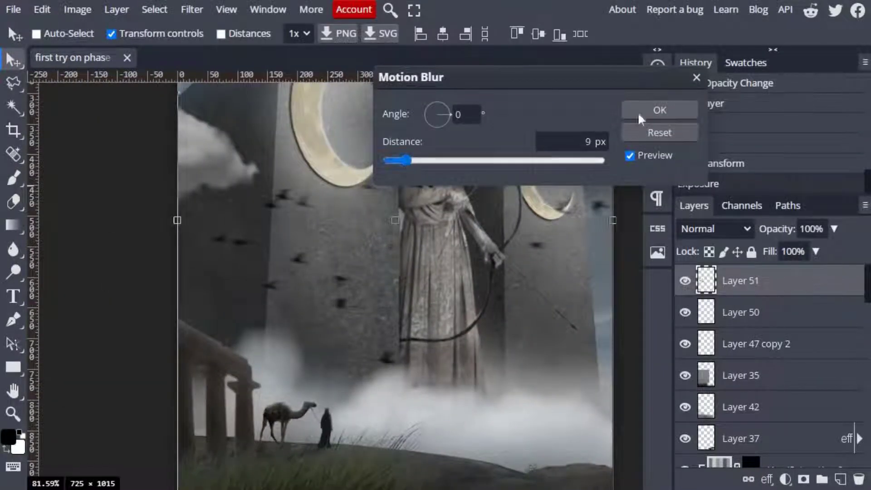
{"action": "left_click", "coordinate": [660, 111]}
{"action": "left_click_drag", "start_coordinate": [453, 345], "coordinate": [479, 299]}
Step: Erase some of the extra birds from the flock
{"action": "key", "text": "ctrl+t"}
{"action": "key", "text": "e"}
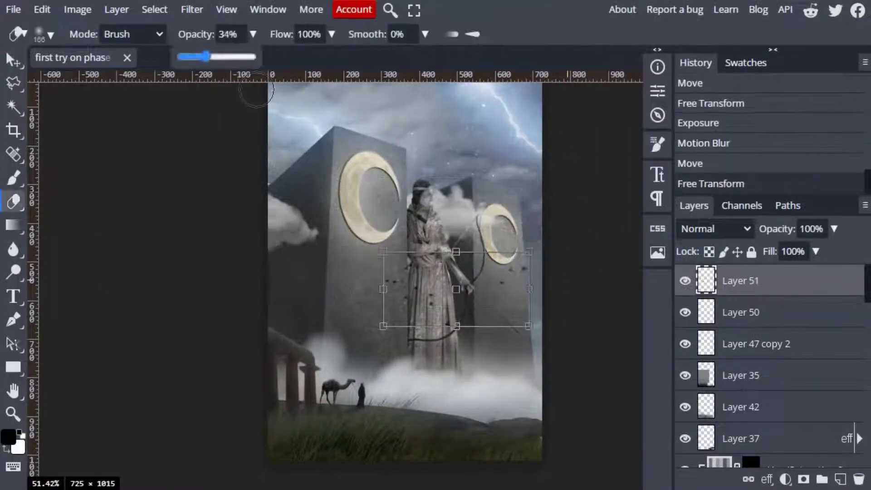
{"action": "right_click", "coordinate": [471, 232]}
{"action": "scroll", "coordinate": [540, 279], "scroll_direction": "up", "scroll_amount": 2}
{"action": "left_click", "coordinate": [357, 317]}
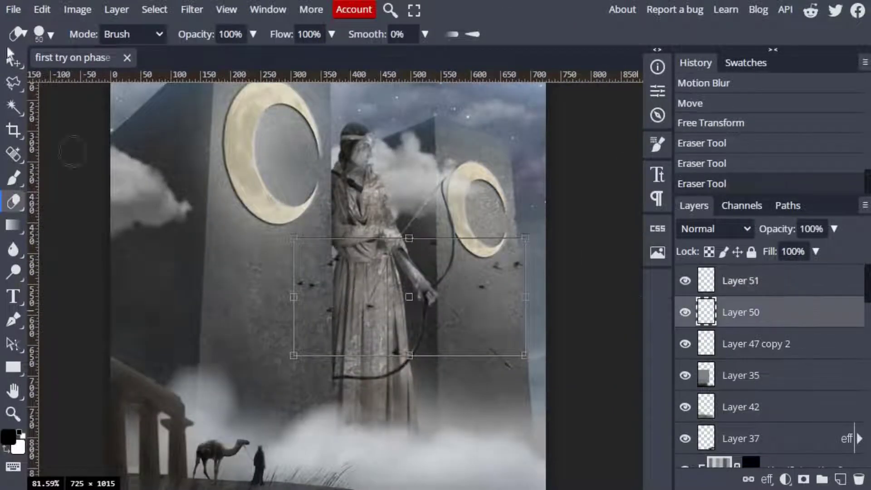
{"action": "key", "text": "v"}
{"action": "scroll", "coordinate": [410, 269], "scroll_direction": "down", "scroll_amount": 1}
Step: Duplicate the birds layer, erase part of the copy and move it higher on the left
{"action": "key", "text": "ctrl+j"}
{"action": "left_click_drag", "start_coordinate": [261, 301], "coordinate": [272, 290]}
{"action": "key", "text": "e"}
{"action": "left_click_drag", "start_coordinate": [100, 290], "coordinate": [109, 254]}
{"action": "key", "text": "v"}
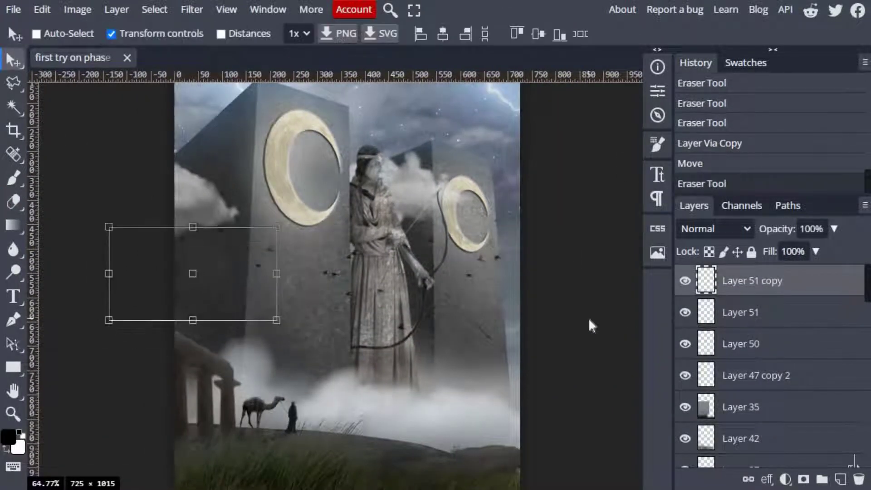
{"action": "left_click_drag", "start_coordinate": [232, 282], "coordinate": [239, 224]}
{"action": "key", "text": "e"}
Step: Select Layer 50 and lower its opacity
{"action": "left_click", "coordinate": [740, 312]}
{"action": "scroll", "coordinate": [287, 430], "scroll_direction": "down", "scroll_amount": 1}
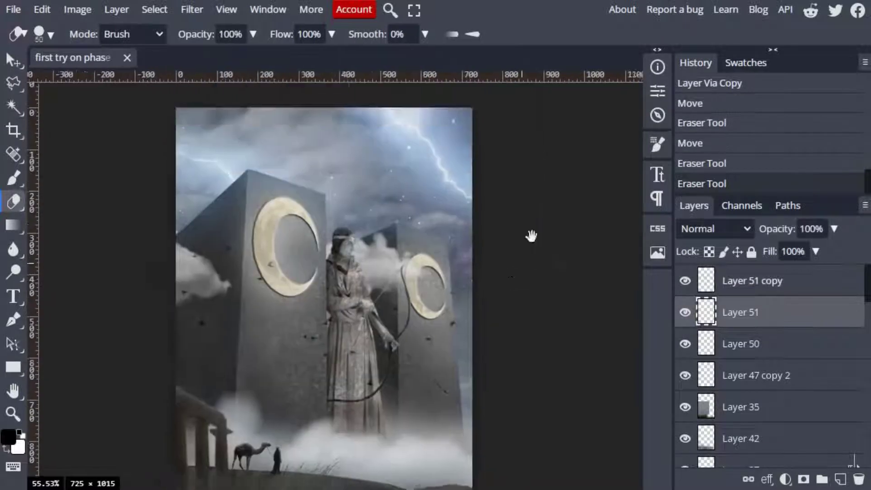
{"action": "scroll", "coordinate": [516, 263], "scroll_direction": "down", "scroll_amount": 1}
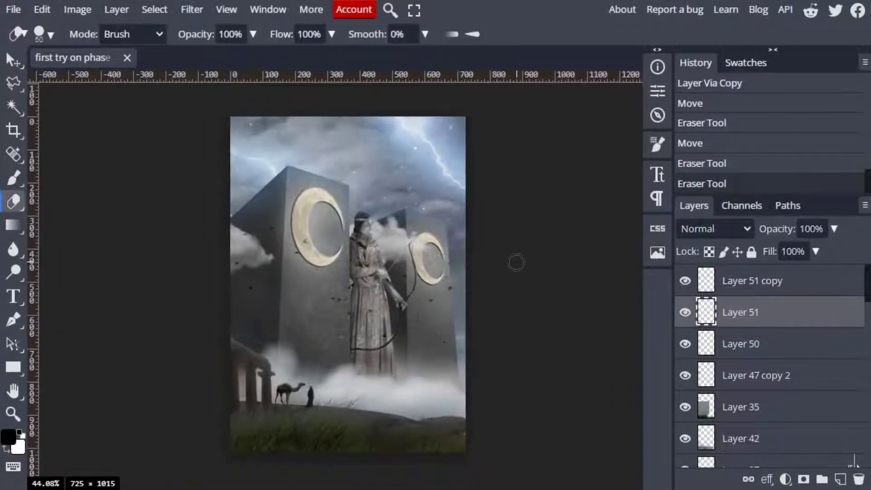
{"action": "left_click", "coordinate": [742, 350]}
{"action": "scroll", "coordinate": [742, 365], "scroll_direction": "down", "scroll_amount": 3}
{"action": "scroll", "coordinate": [791, 302], "scroll_direction": "up", "scroll_amount": 2}
{"action": "scroll", "coordinate": [791, 301], "scroll_direction": "up", "scroll_amount": 1}
{"action": "left_click_drag", "start_coordinate": [833, 228], "coordinate": [793, 256]}
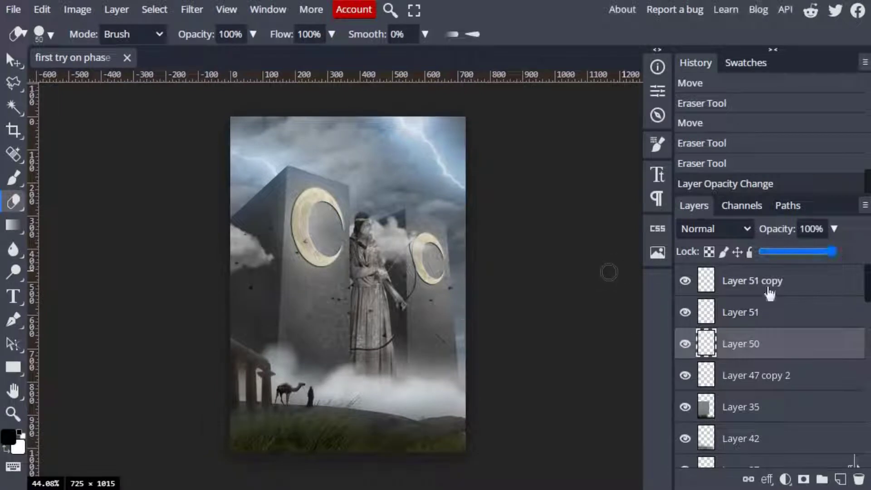
Step: Pick light blue and softly erase part of Layer 50 with a larger, weaker eraser
{"action": "left_click", "coordinate": [8, 436]}
{"action": "left_click", "coordinate": [384, 329]}
{"action": "left_click", "coordinate": [252, 34]}
{"action": "left_click_drag", "start_coordinate": [240, 54], "coordinate": [175, 54]}
{"action": "right_click", "coordinate": [326, 173]}
{"action": "left_click_drag", "start_coordinate": [430, 198], "coordinate": [458, 198]}
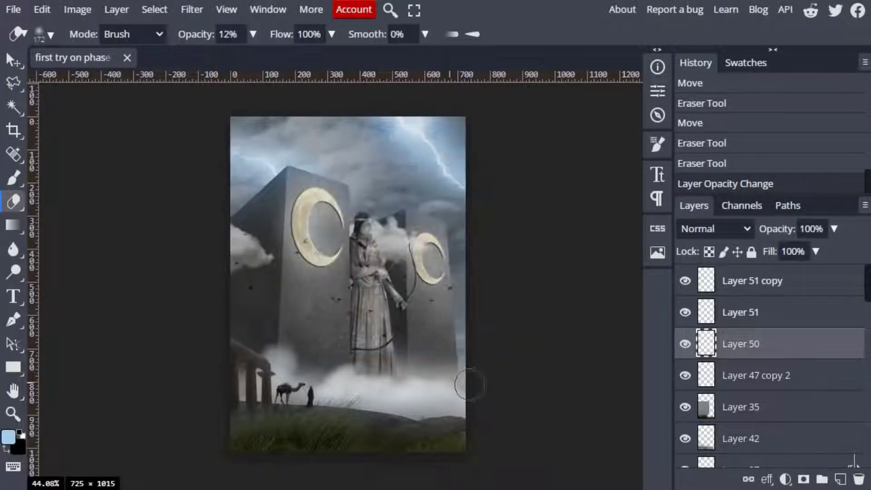
{"action": "scroll", "coordinate": [744, 136], "scroll_direction": "up", "scroll_amount": 2}
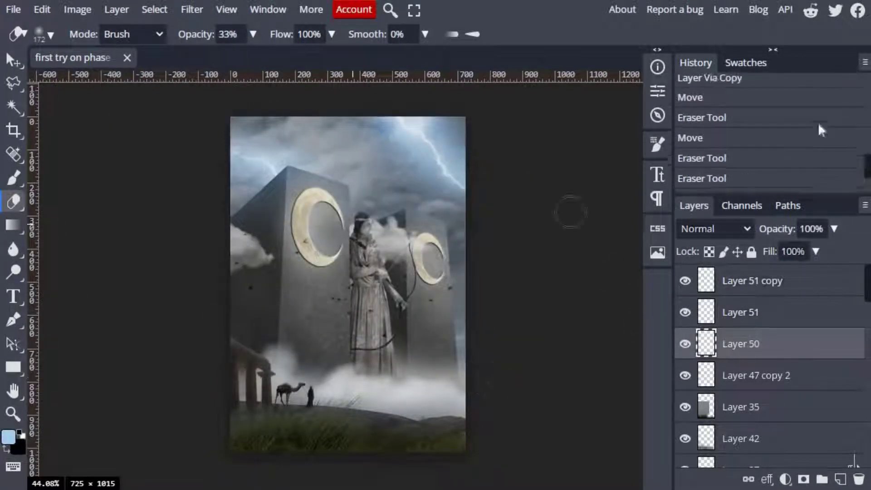
{"action": "scroll", "coordinate": [745, 146], "scroll_direction": "down", "scroll_amount": 2}
Step: Revert History to before the eraser strokes and set the Brush to 10% opacity
{"action": "left_click", "coordinate": [735, 123]}
{"action": "scroll", "coordinate": [765, 356], "scroll_direction": "down", "scroll_amount": 5}
{"action": "scroll", "coordinate": [764, 356], "scroll_direction": "up", "scroll_amount": 5}
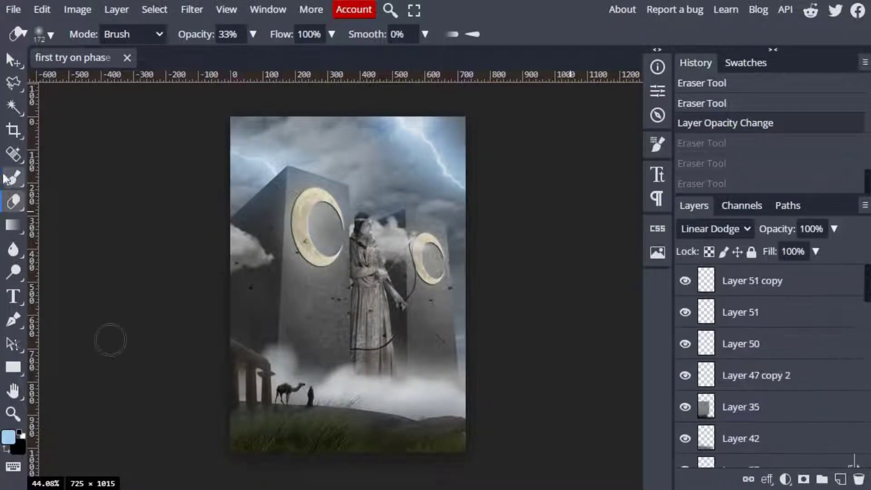
{"action": "key", "text": "b"}
{"action": "key", "text": "2"}
{"action": "key", "text": "5"}
{"action": "key", "text": "1"}
Step: Paint faint light-blue haze on Layer 50, set it to 90% opacity, and darken the bottom
{"action": "left_click_drag", "start_coordinate": [257, 349], "coordinate": [313, 358]}
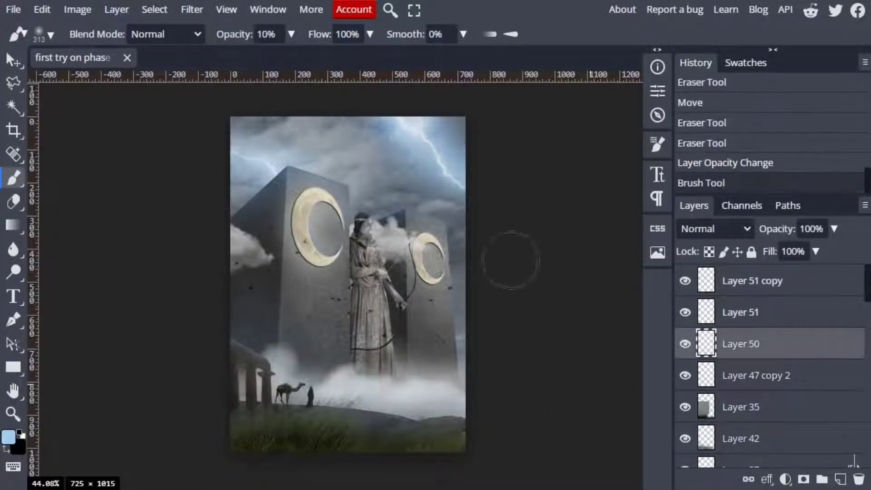
{"action": "left_click_drag", "start_coordinate": [259, 235], "coordinate": [358, 240]}
{"action": "left_click", "coordinate": [834, 229]}
{"action": "left_click_drag", "start_coordinate": [833, 251], "coordinate": [824, 251]}
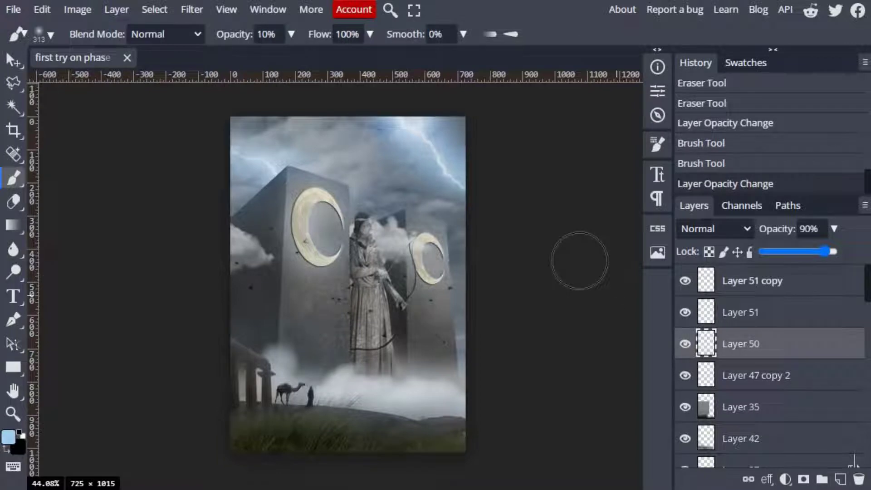
{"action": "mouse_move", "coordinate": [203, 450]}
{"action": "left_mouse_down"}
{"action": "mouse_move", "coordinate": [592, 411]}
{"action": "mouse_move", "coordinate": [516, 449]}
{"action": "left_mouse_up"}
{"action": "key", "text": "x"}
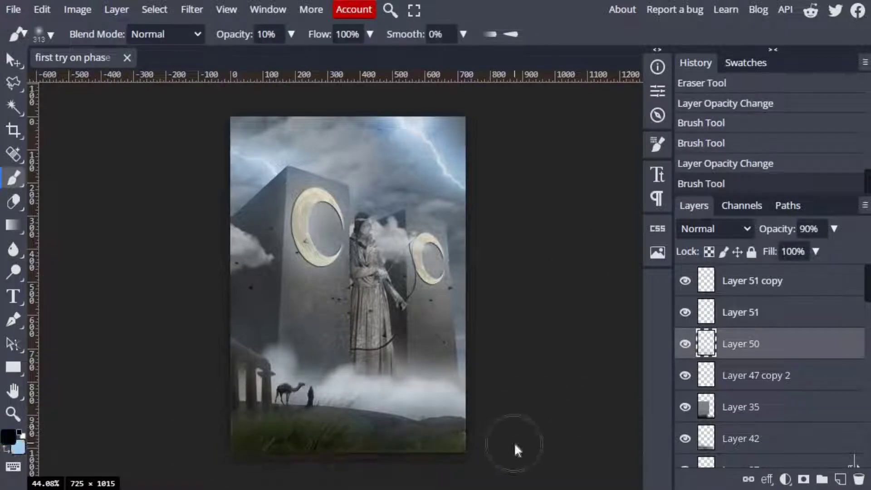
{"action": "scroll", "coordinate": [749, 363], "scroll_direction": "down", "scroll_amount": 5}
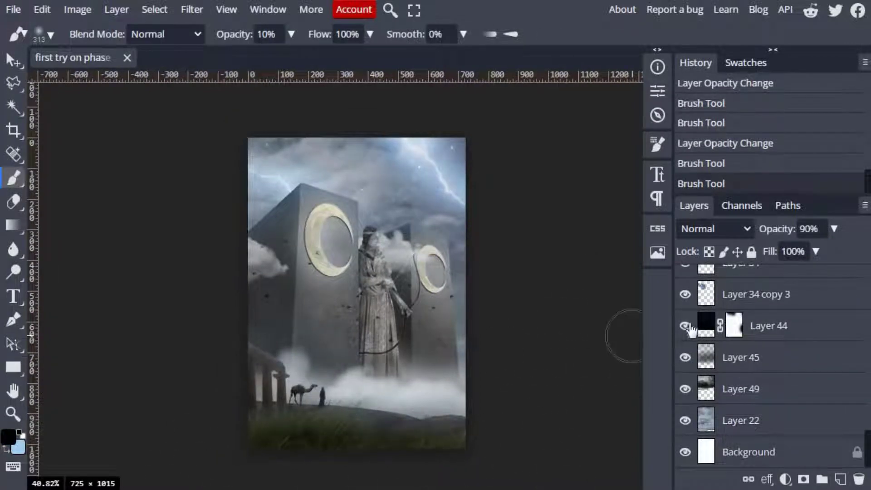
Step: Turn off Layer 44's visibility eye in the Layers panel
{"action": "left_click", "coordinate": [686, 327]}
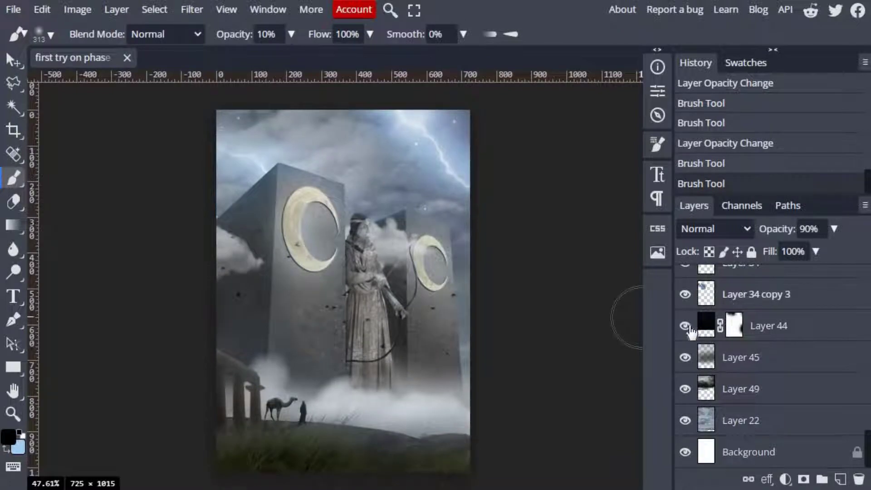